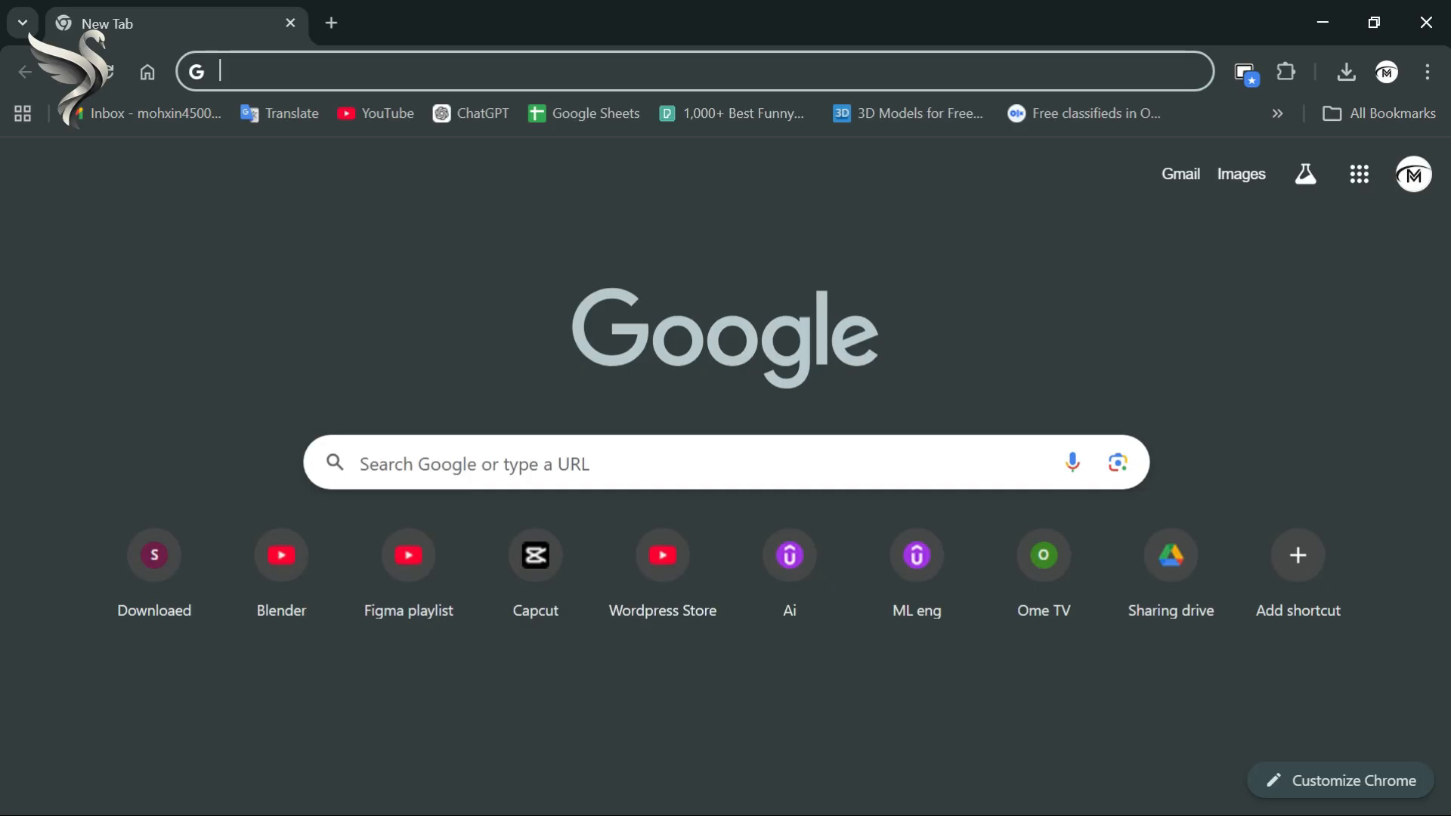
# - Search the web for an Android Studio download for Windows
pyautogui.click(417, 80)
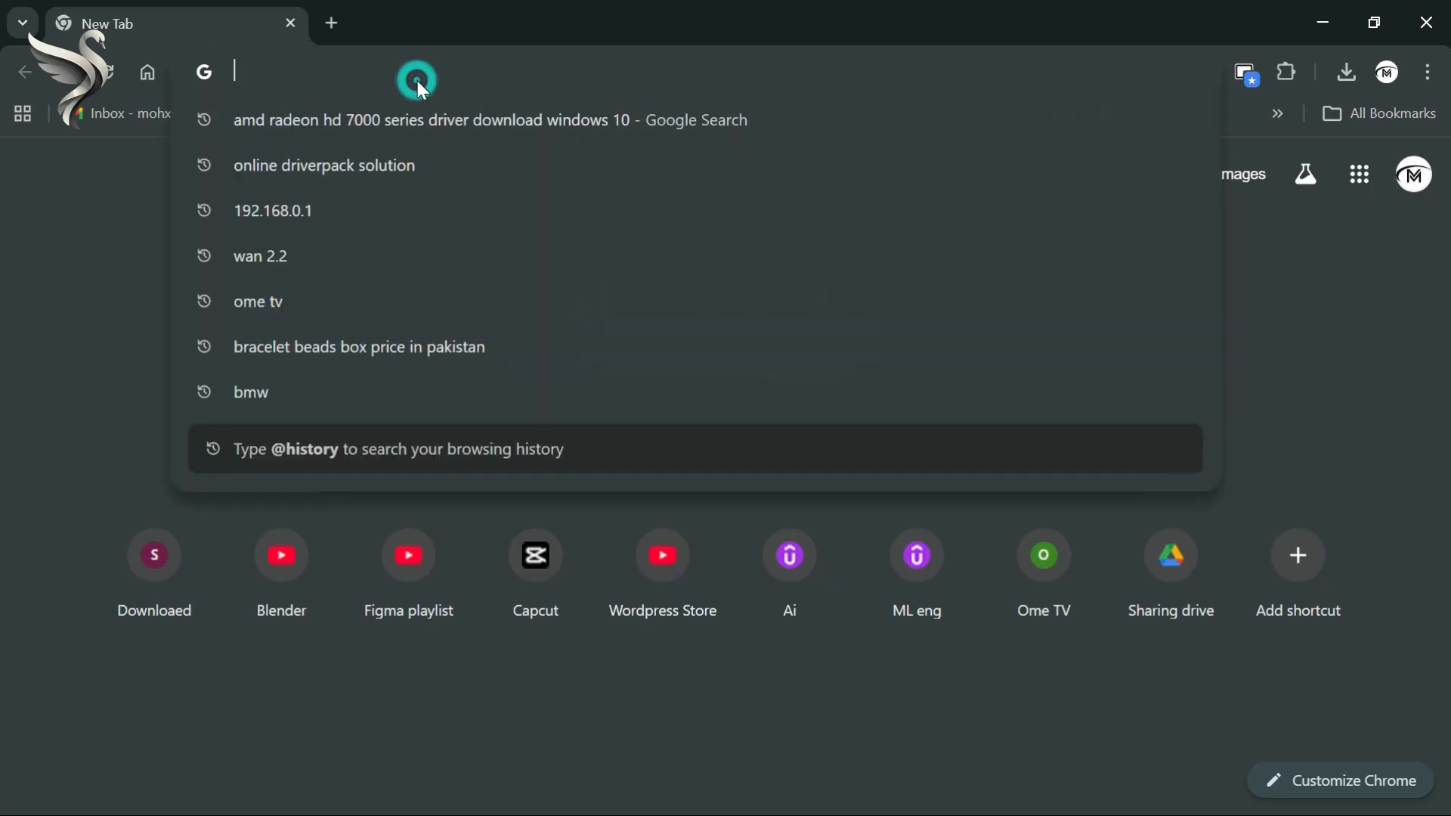
pyautogui.write('andr')
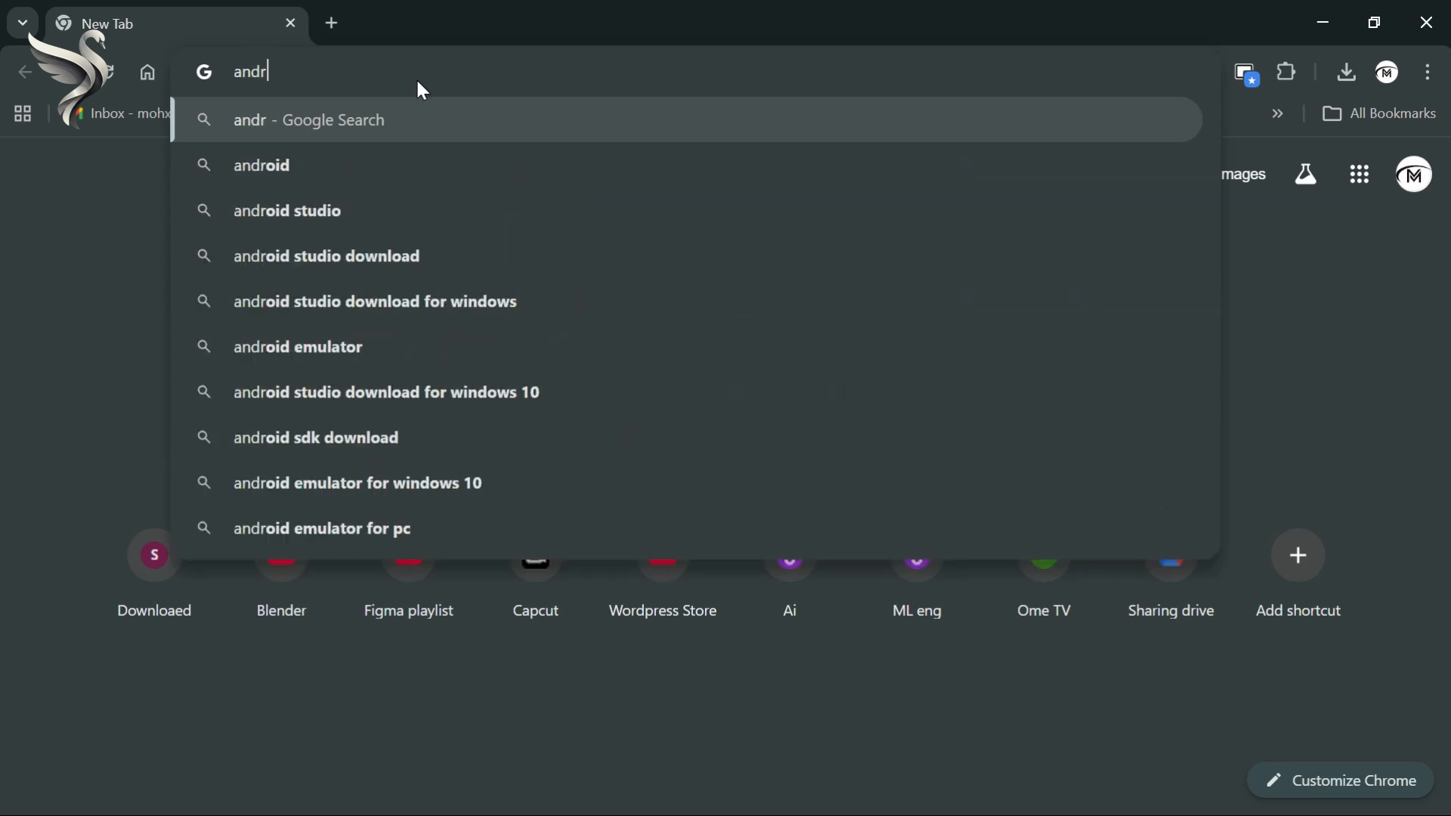
pyautogui.press('Down')
pyautogui.press('Down')
pyautogui.press('Down')
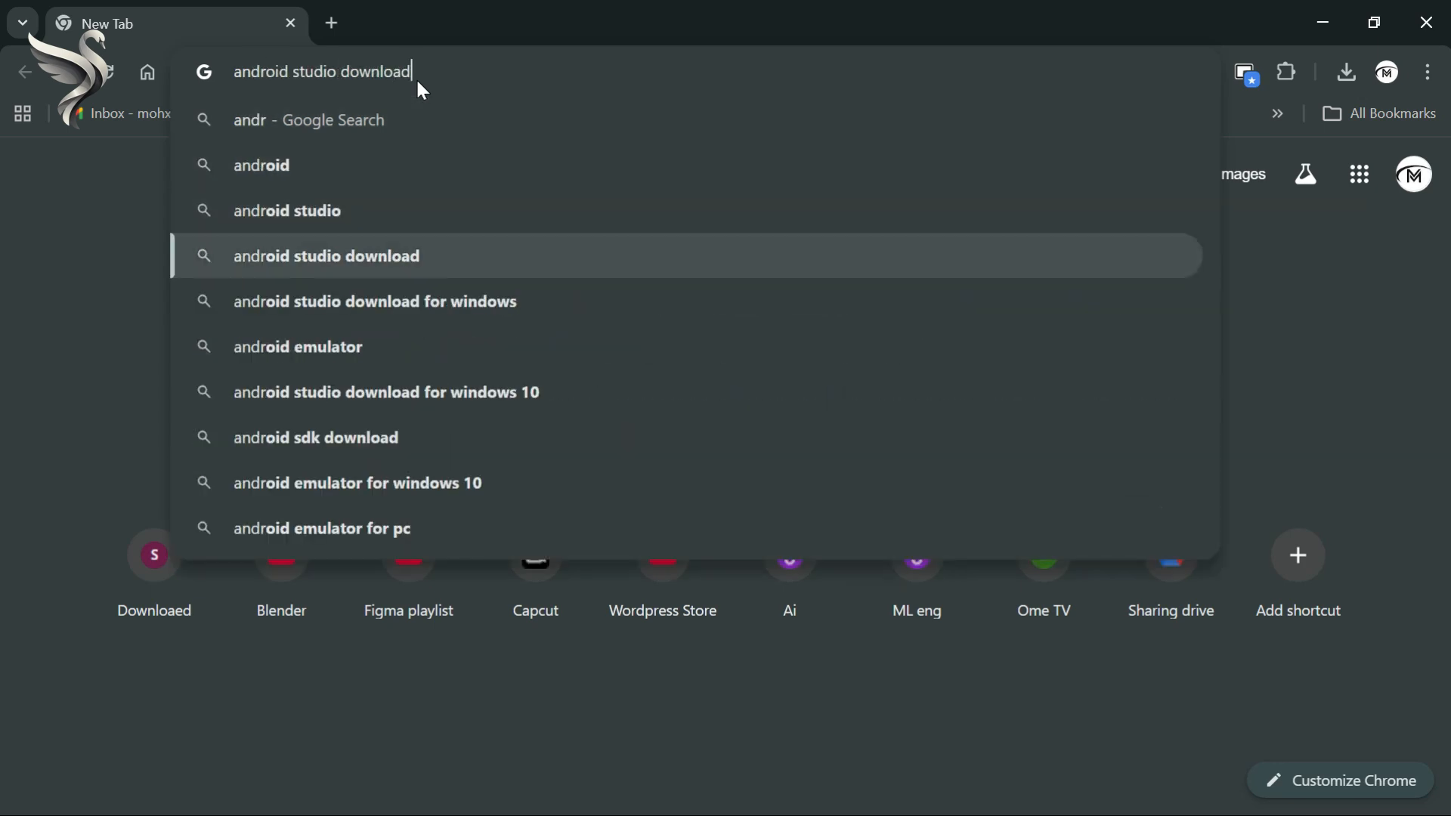
pyautogui.press('Down')
pyautogui.press('Return')
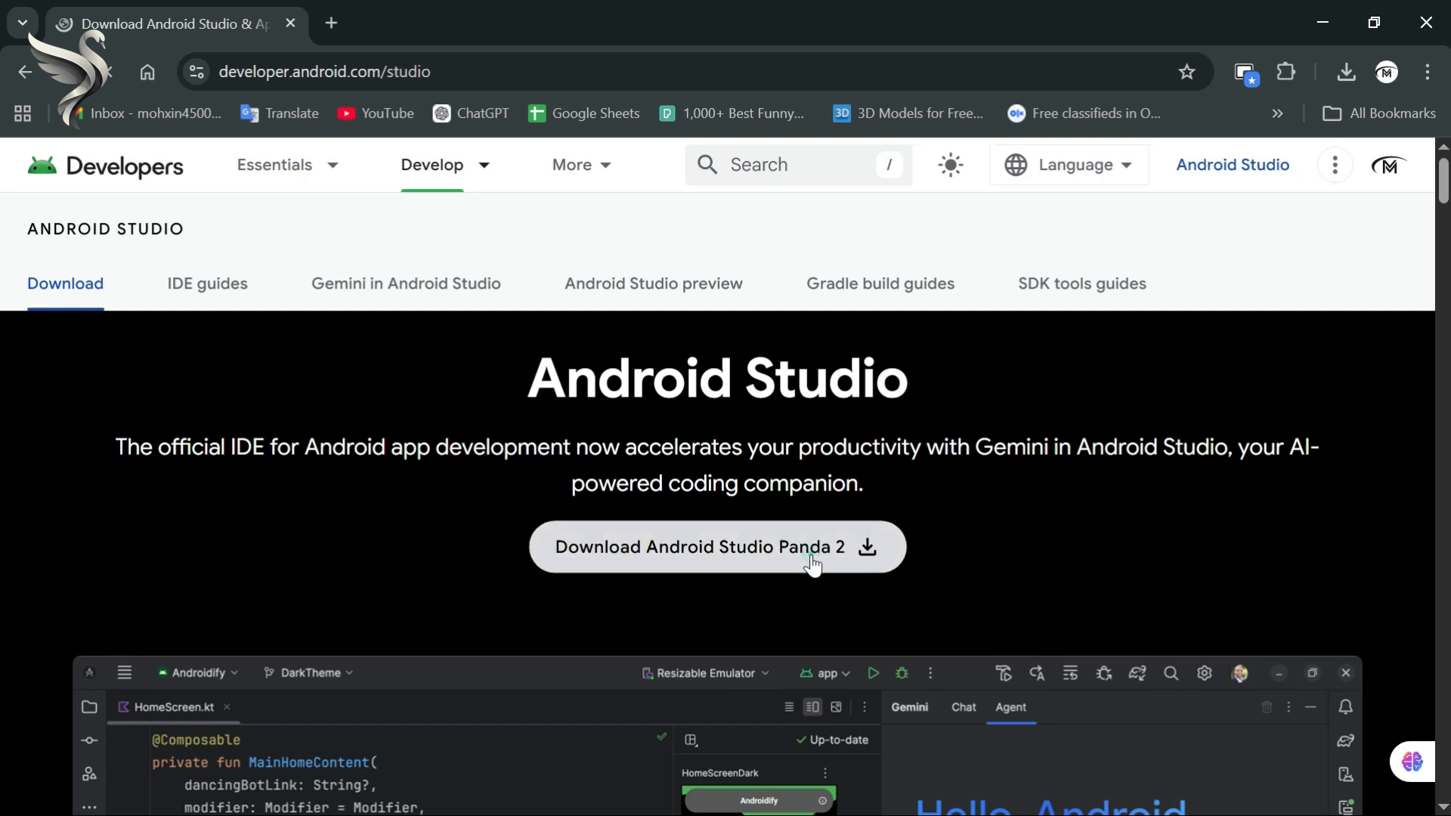
# - Agree to the terms and conditions and download Android Studio Panda 2 | 2025.3.2 for Windows
pyautogui.click(877, 547)
pyautogui.scroll(-20, 725, 476)
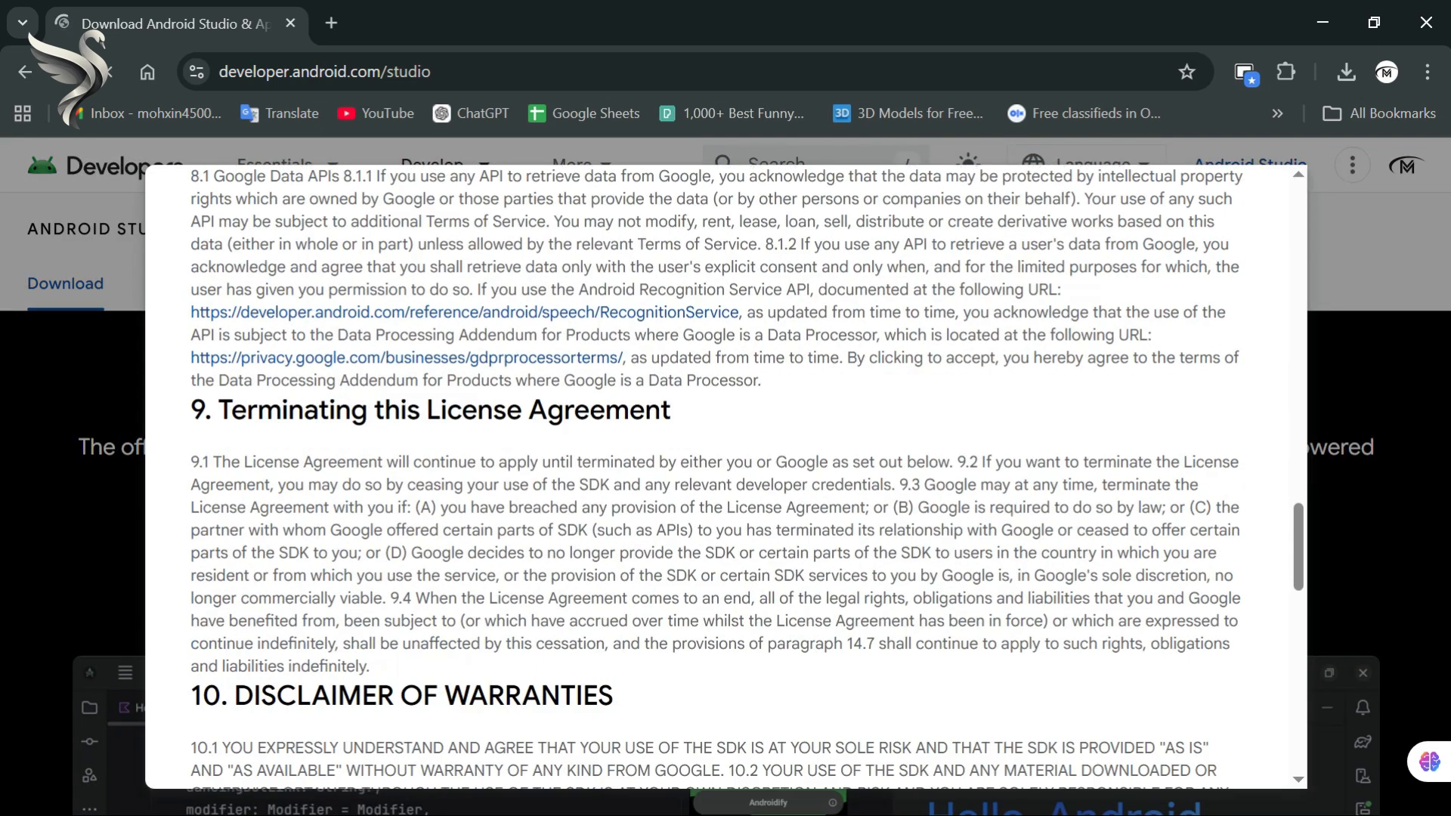
pyautogui.scroll(-6, 1013, 689)
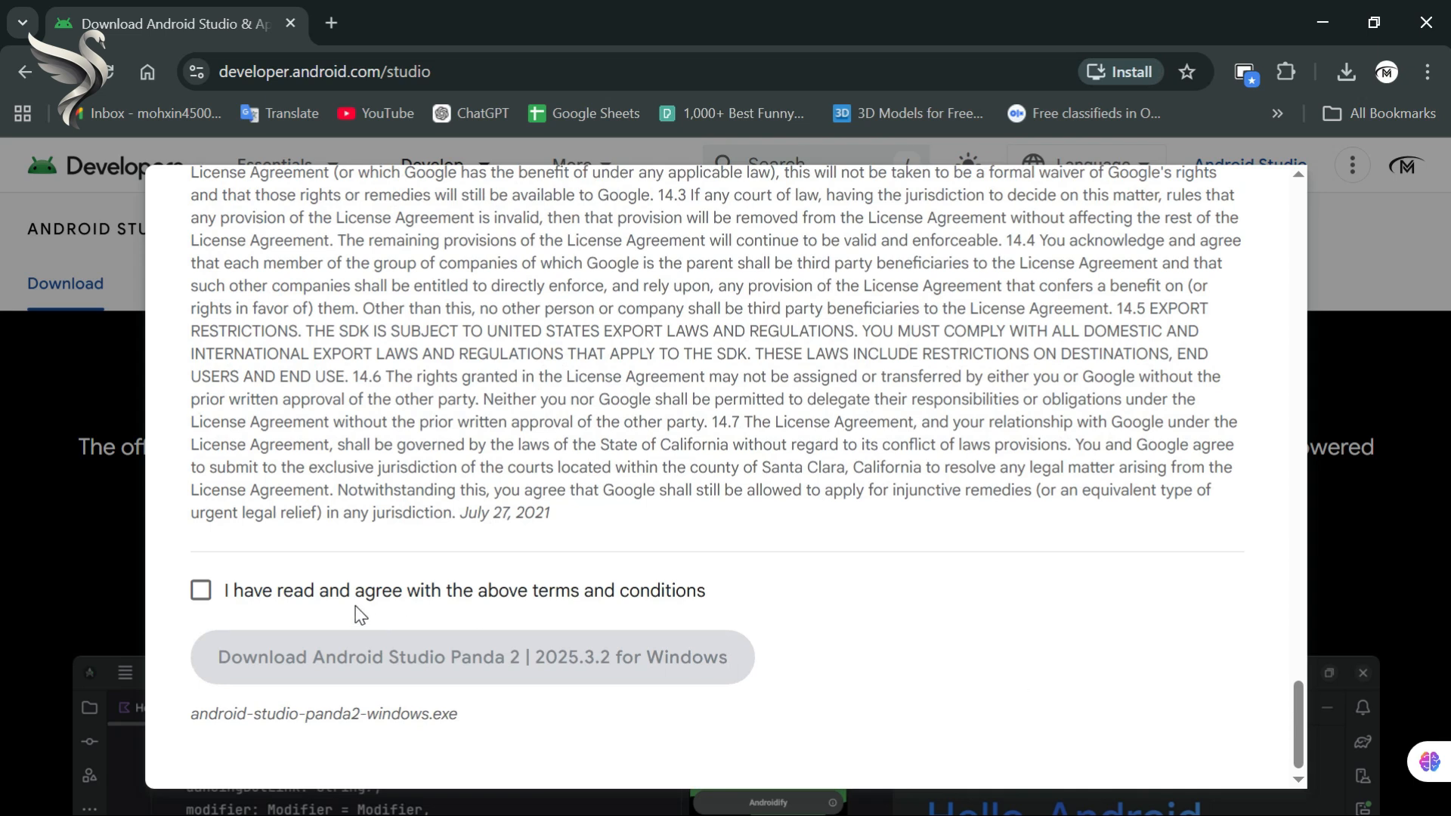
pyautogui.click(201, 590)
pyautogui.click(284, 647)
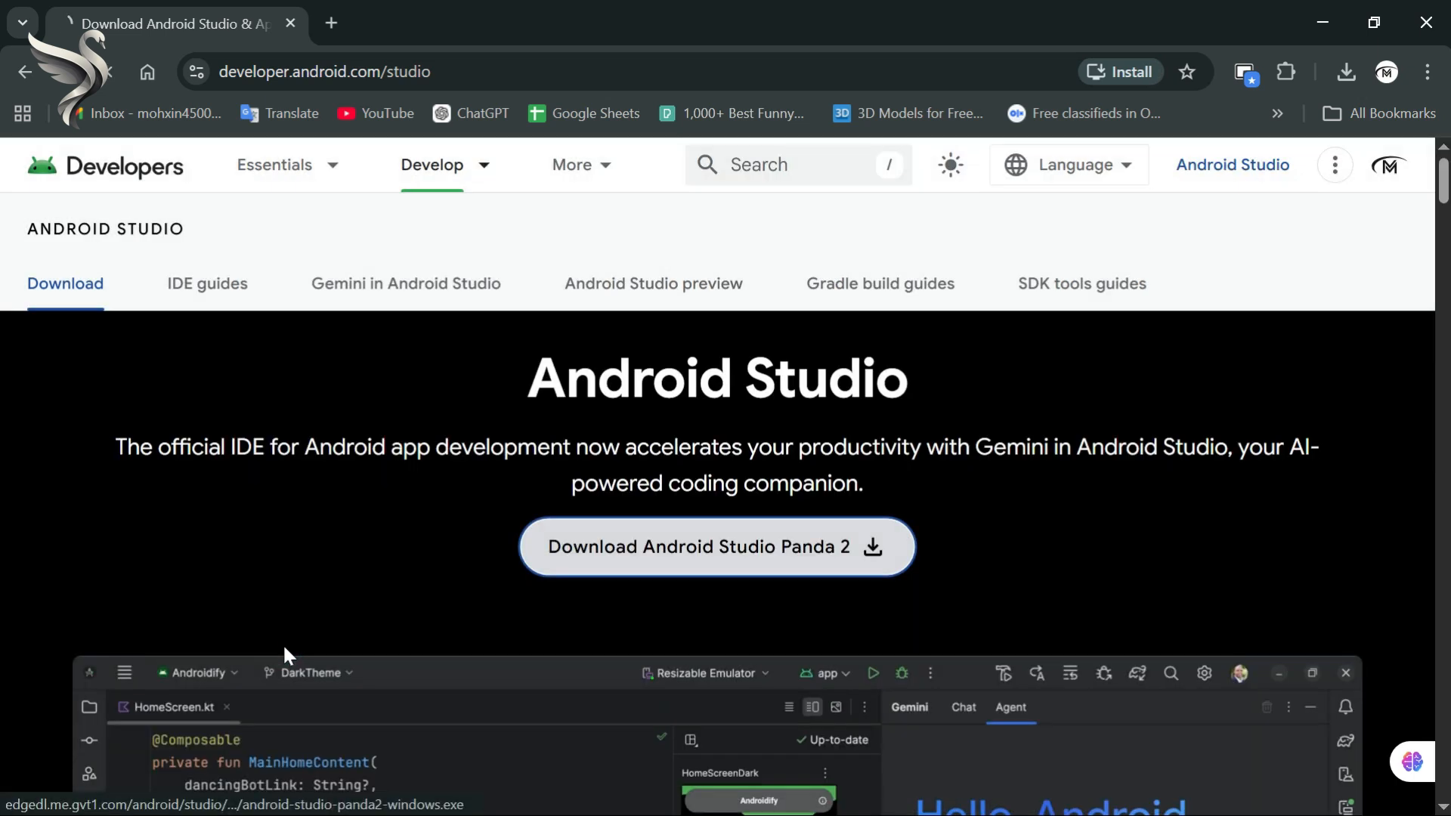
# - Search for "flutter sdk download" in a new browser tab
pyautogui.click(329, 21)
pyautogui.write('flutter')
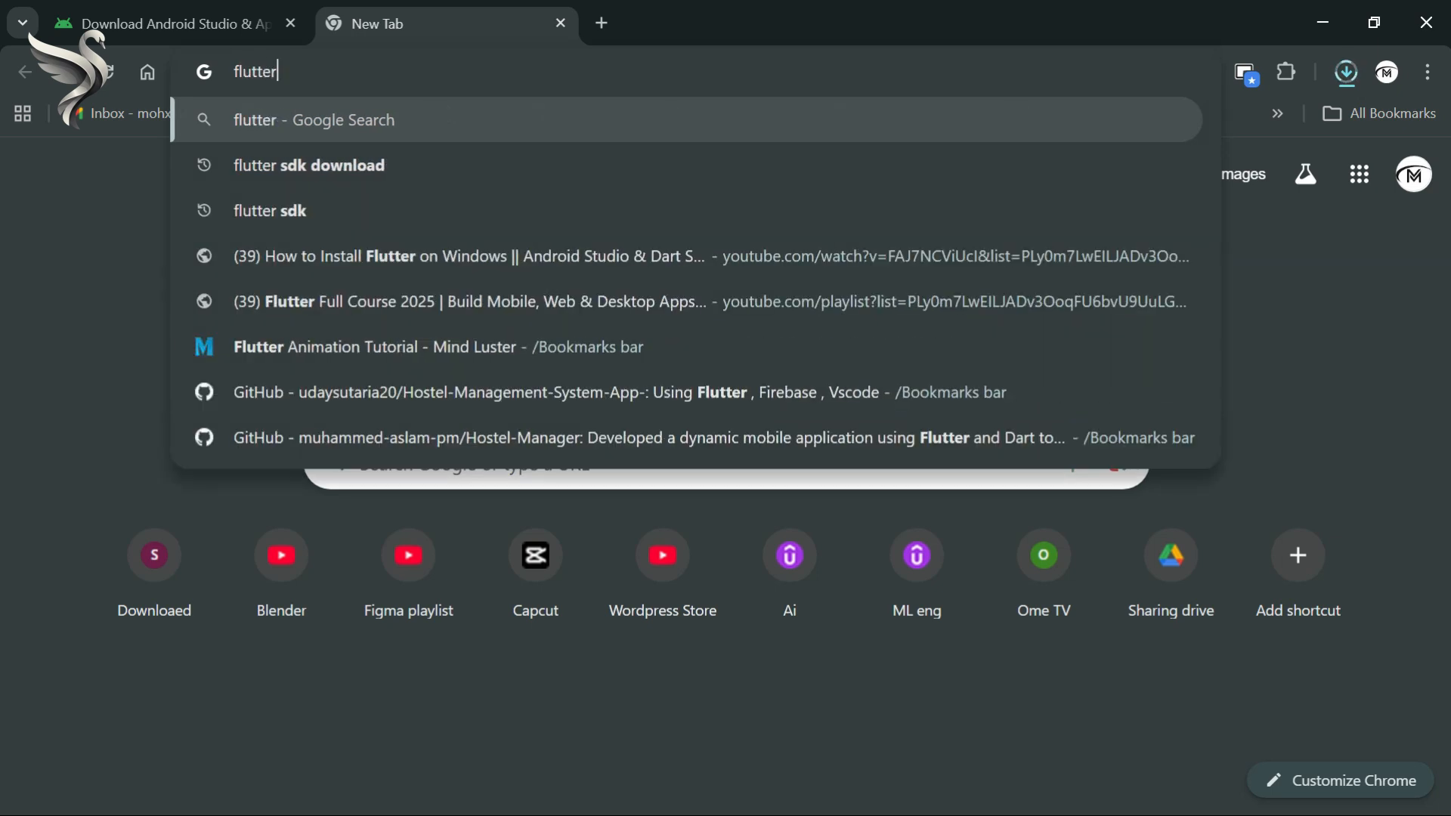
pyautogui.write(' sdk')
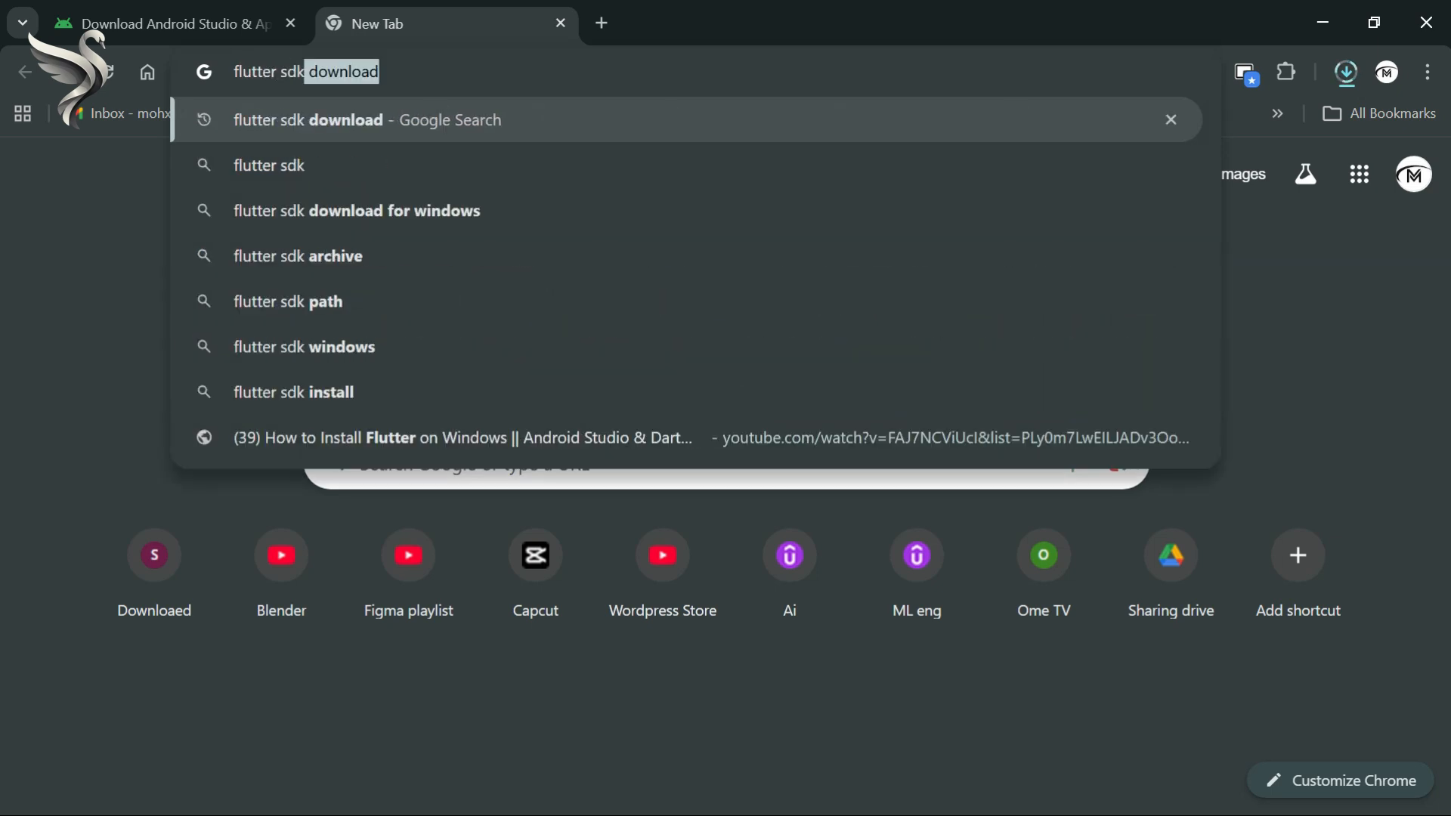
pyautogui.press('Return')
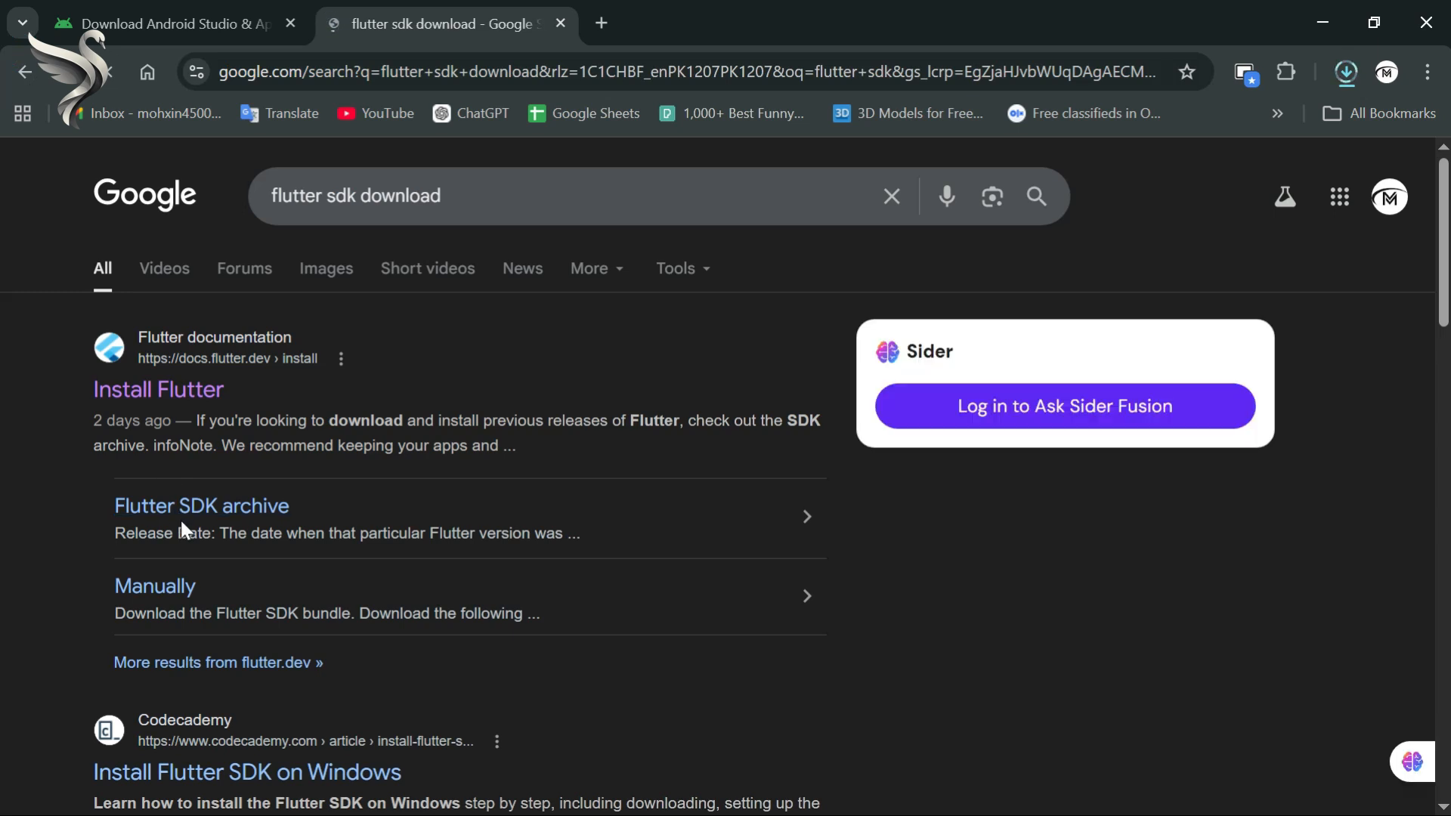
# - Open the Flutter SDK archive and download version 3.41.6 from the stable channel for Windows
pyautogui.click(193, 507)
pyautogui.scroll(-10, 550, 444)
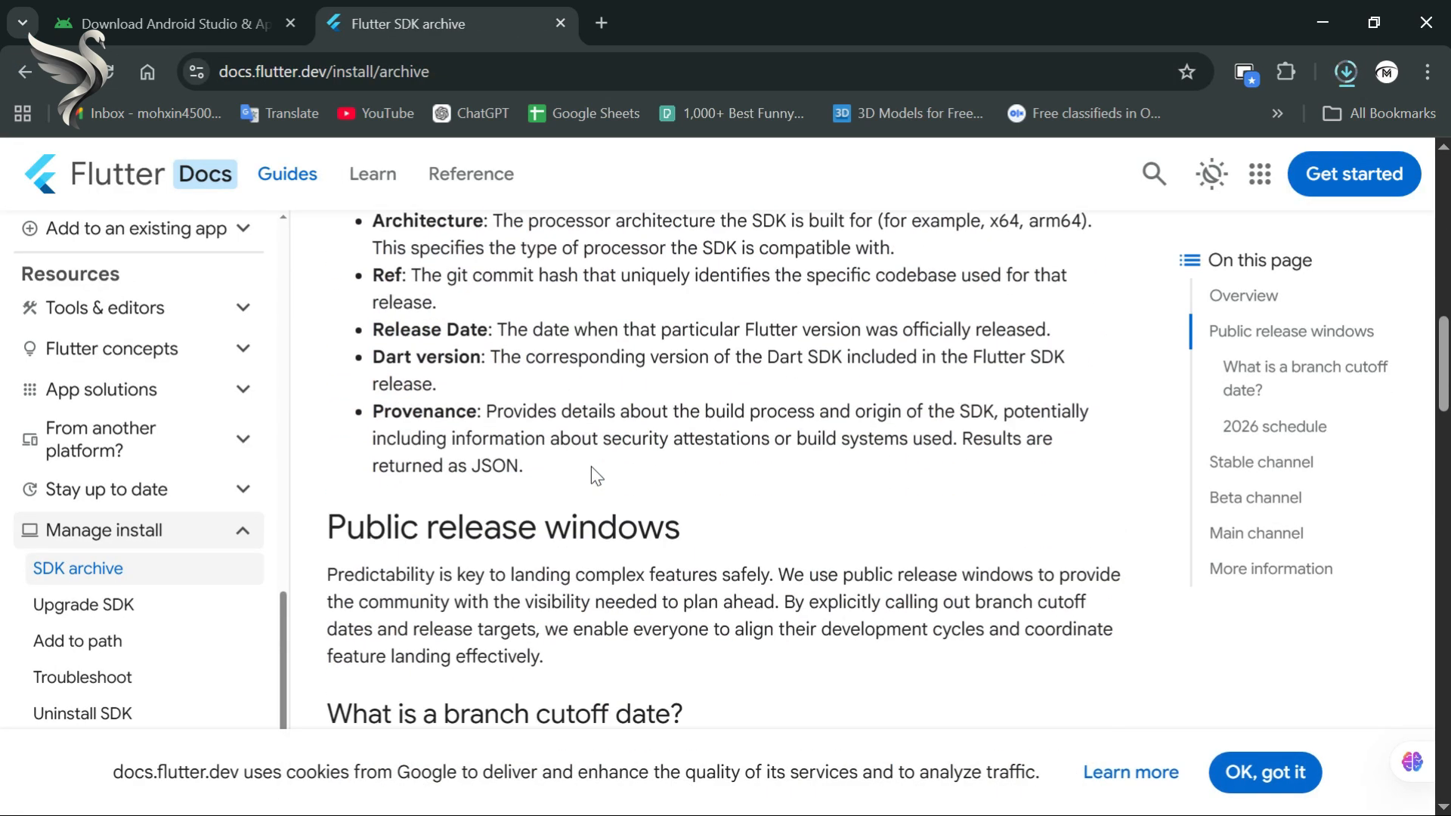
pyautogui.scroll(-12, 593, 476)
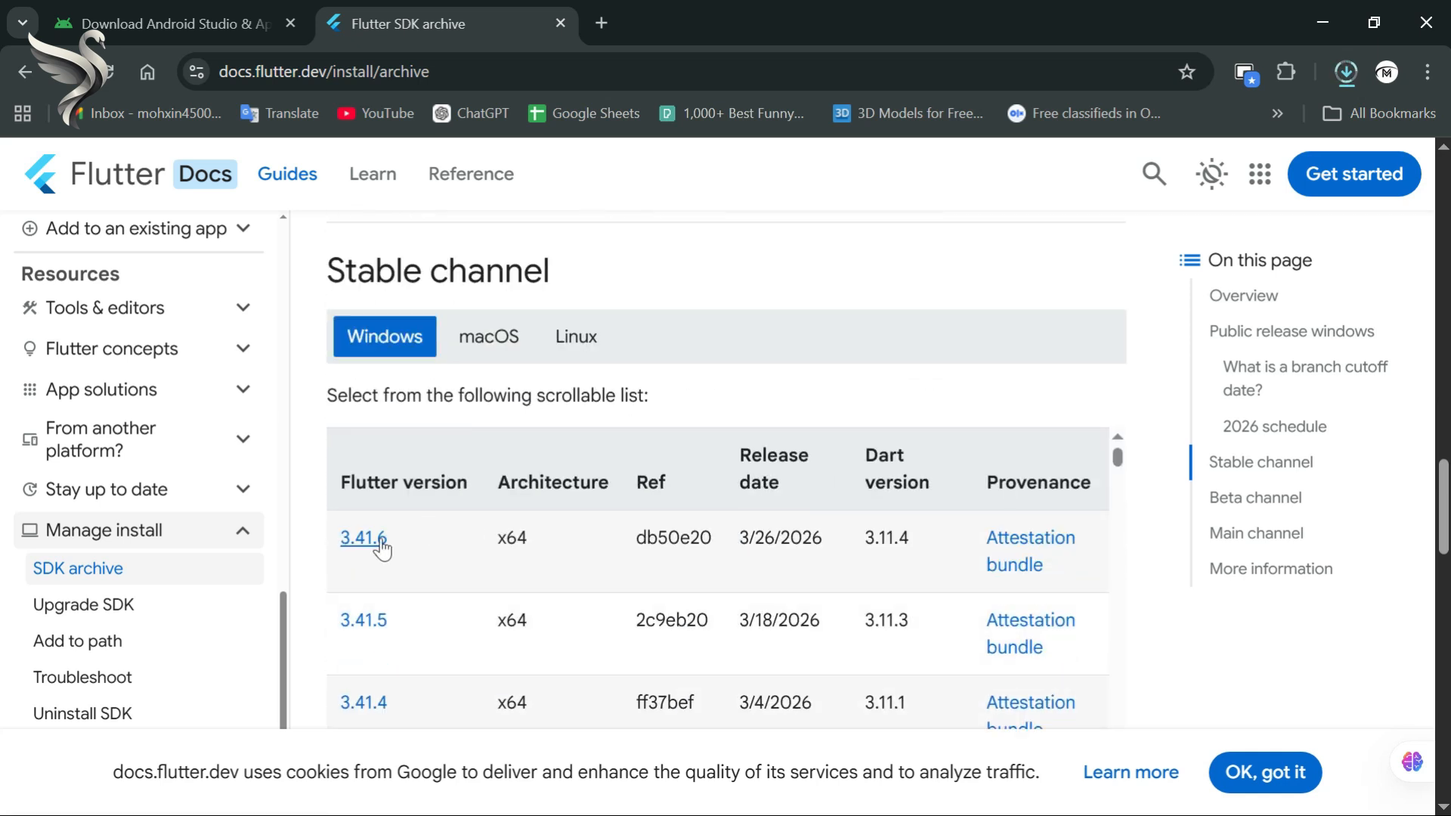
pyautogui.click(374, 541)
# - Check the running downloads, open the full download history, and minimize the browser
pyautogui.click(1342, 75)
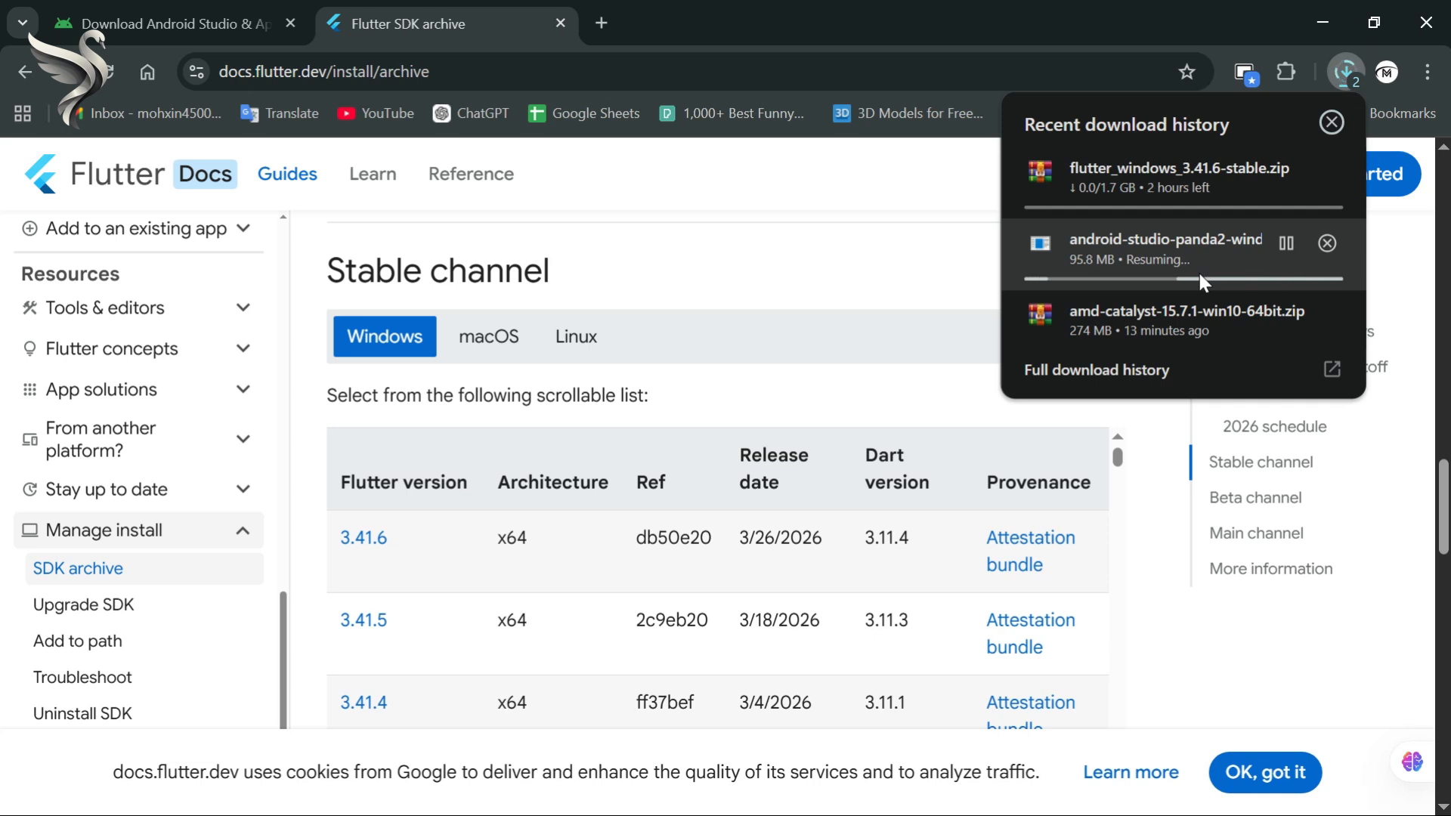
pyautogui.click(1133, 369)
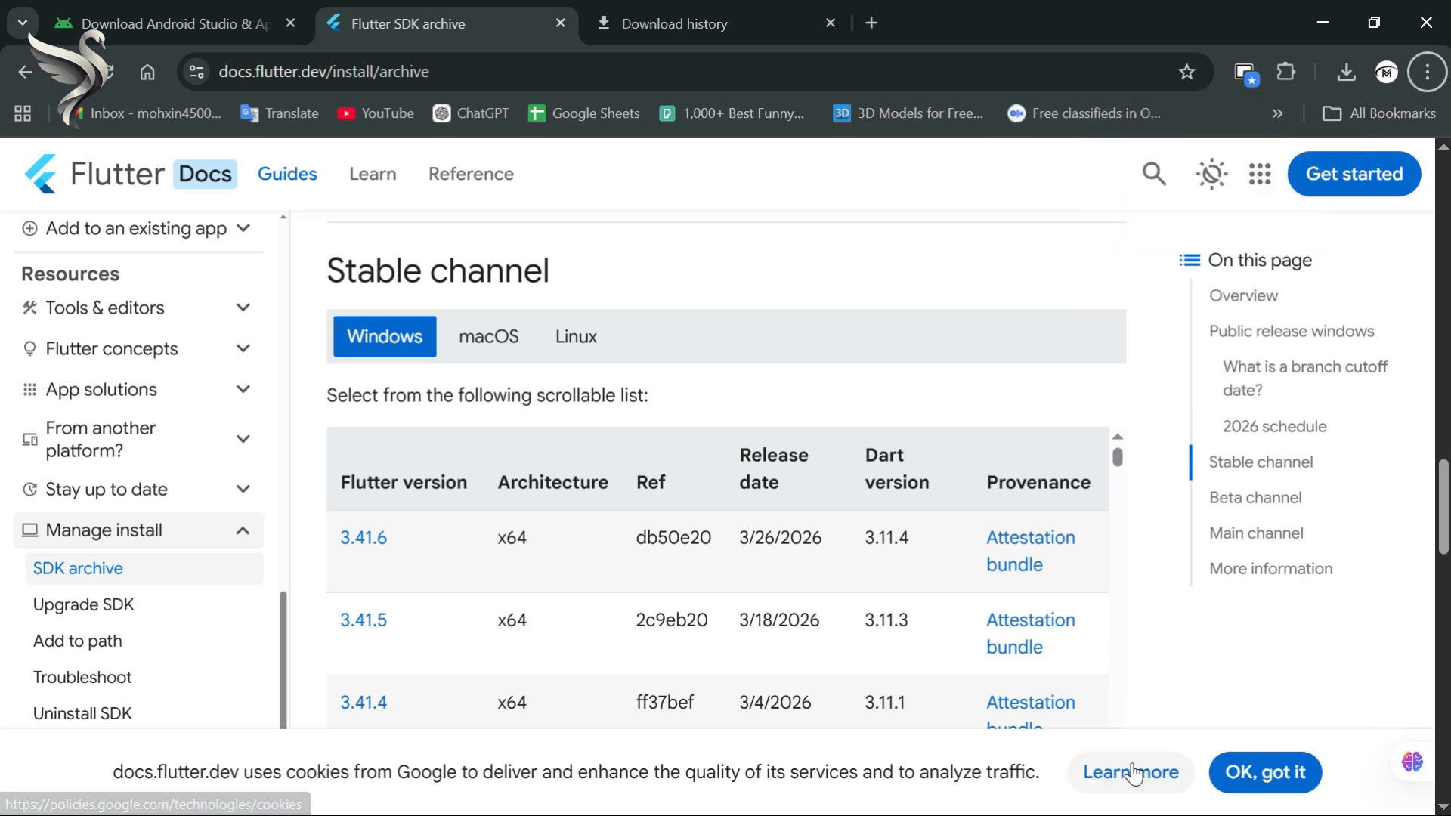
pyautogui.click(1315, 20)
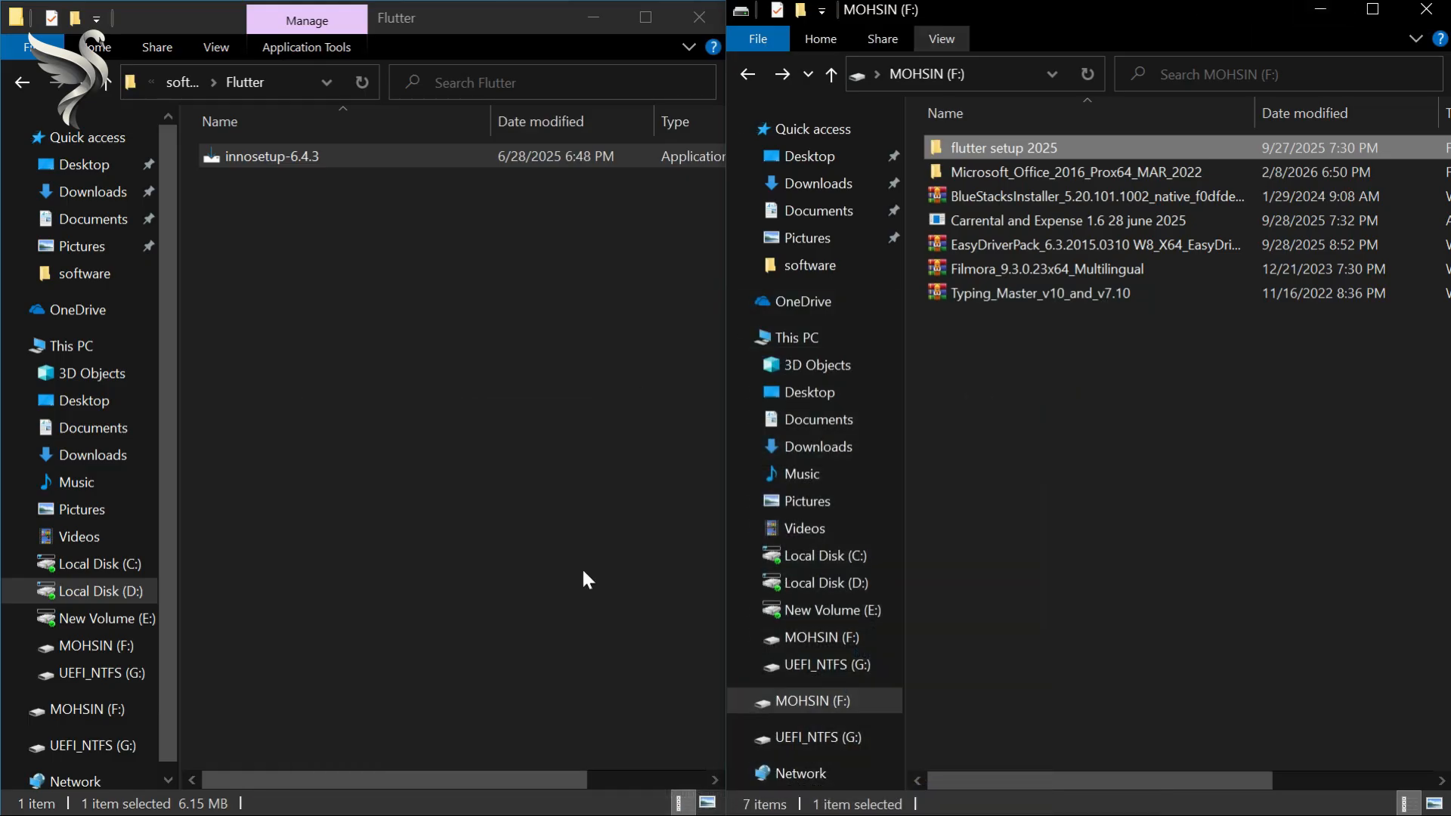
# - Show the Downloads folder in a maximized File Explorer window and run the android-studio-panda2-windows installer
pyautogui.click(823, 189)
pyautogui.click(1373, 9)
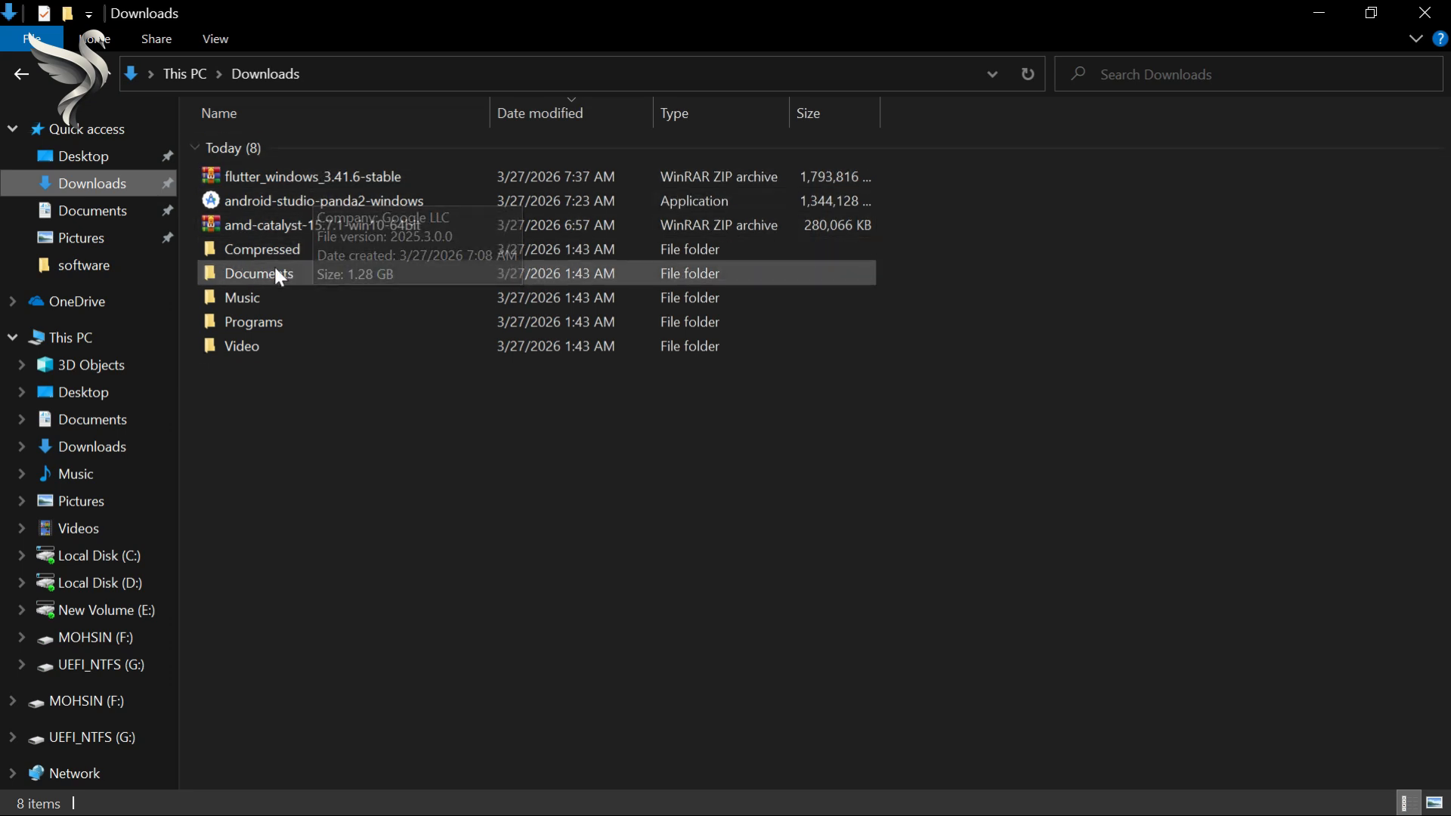
pyautogui.click(278, 203)
pyautogui.doubleClick(274, 197)
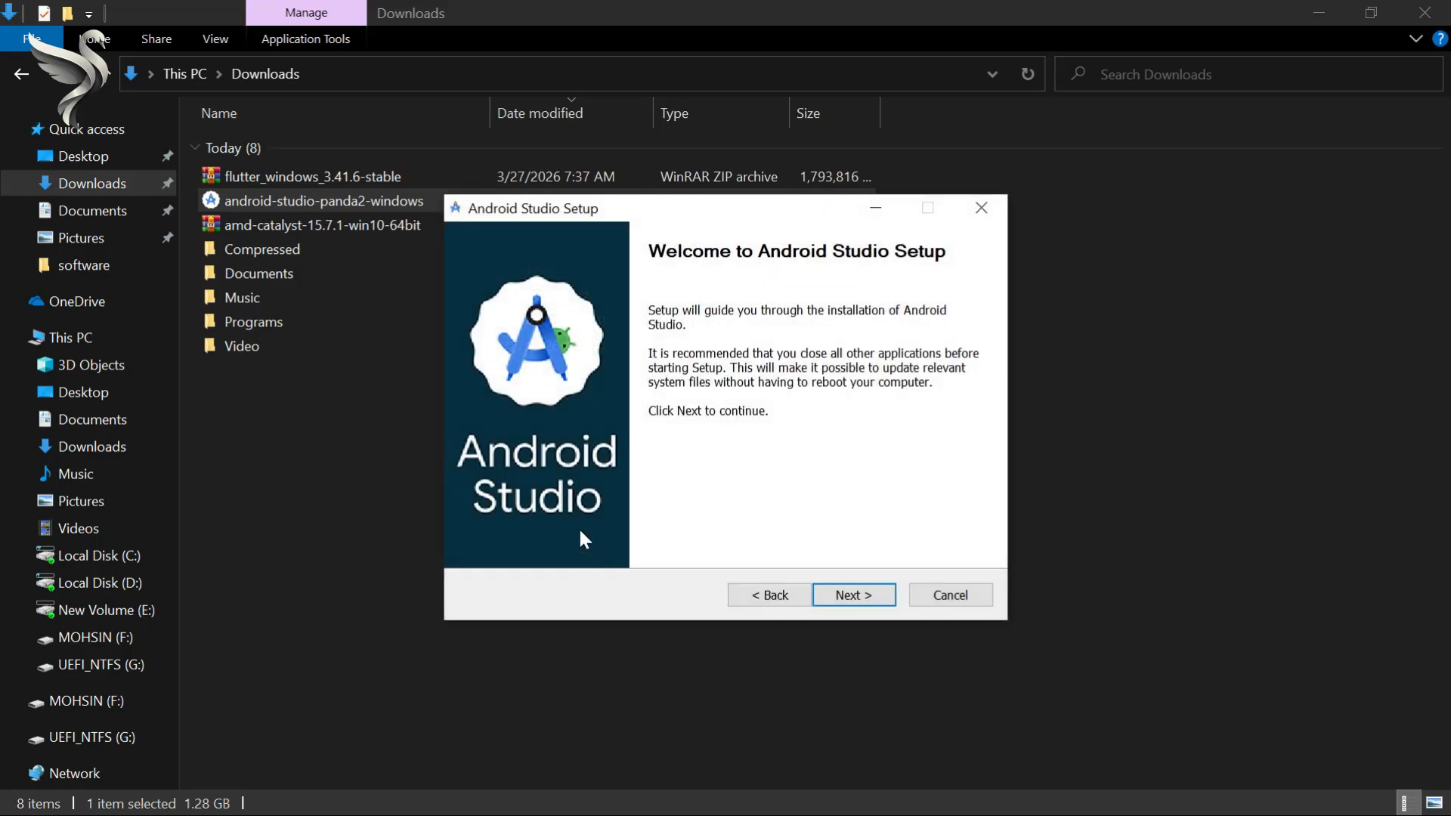
# - Install Android Studio with the Android Virtual Device component and the Start Menu folder "Android Studio"
pyautogui.click(852, 599)
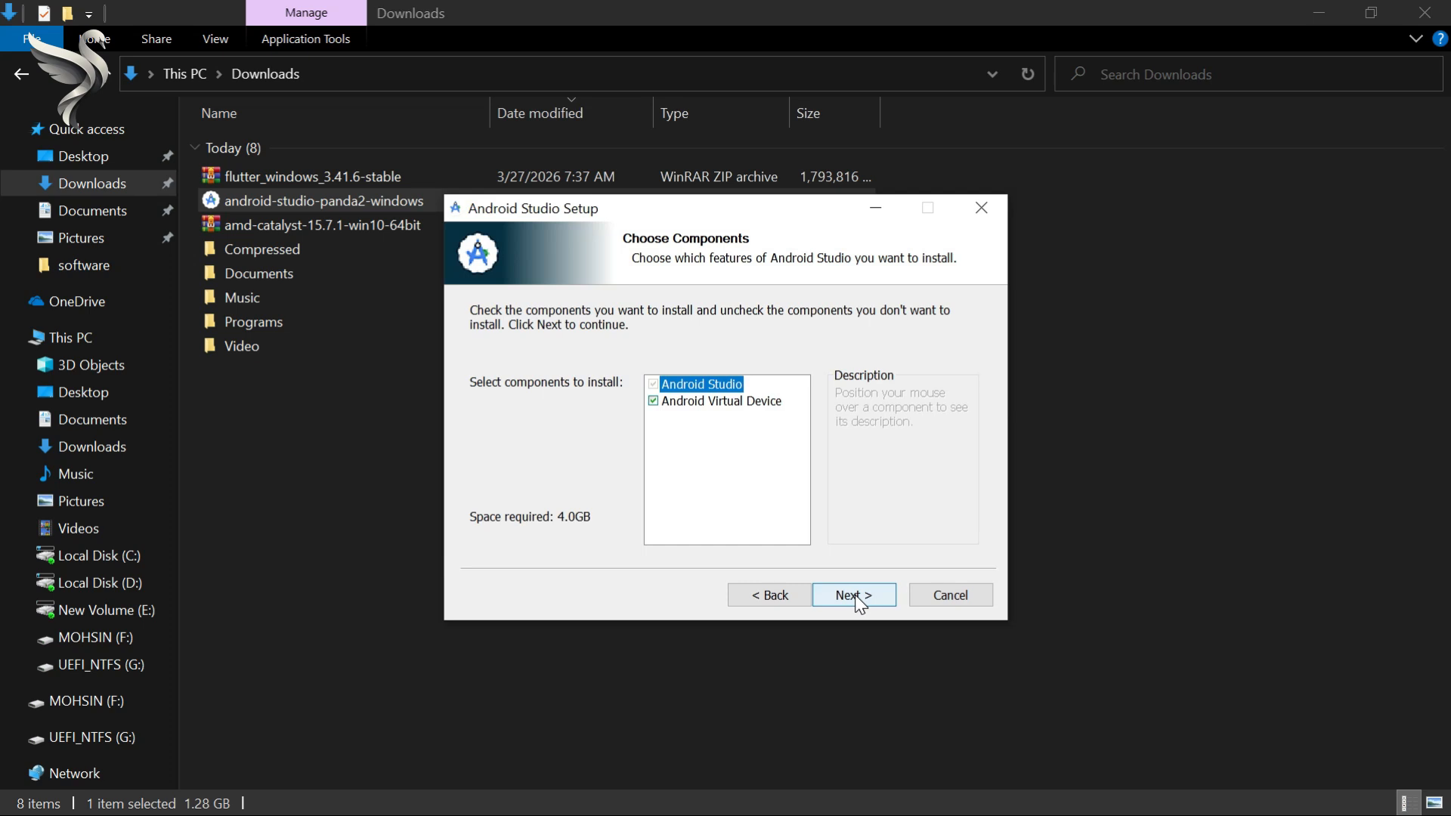
pyautogui.click(854, 595)
pyautogui.click(855, 595)
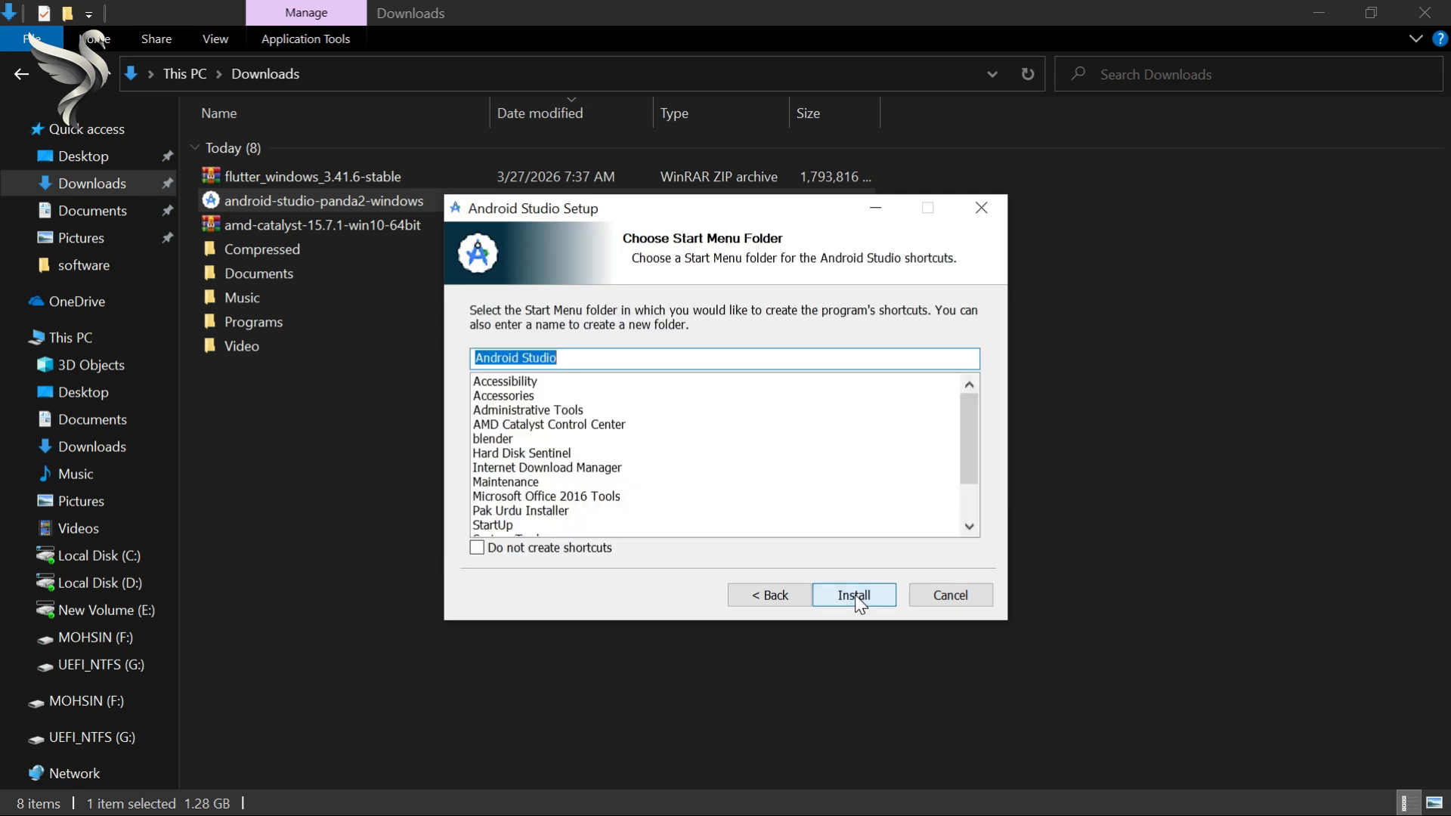
pyautogui.click(855, 596)
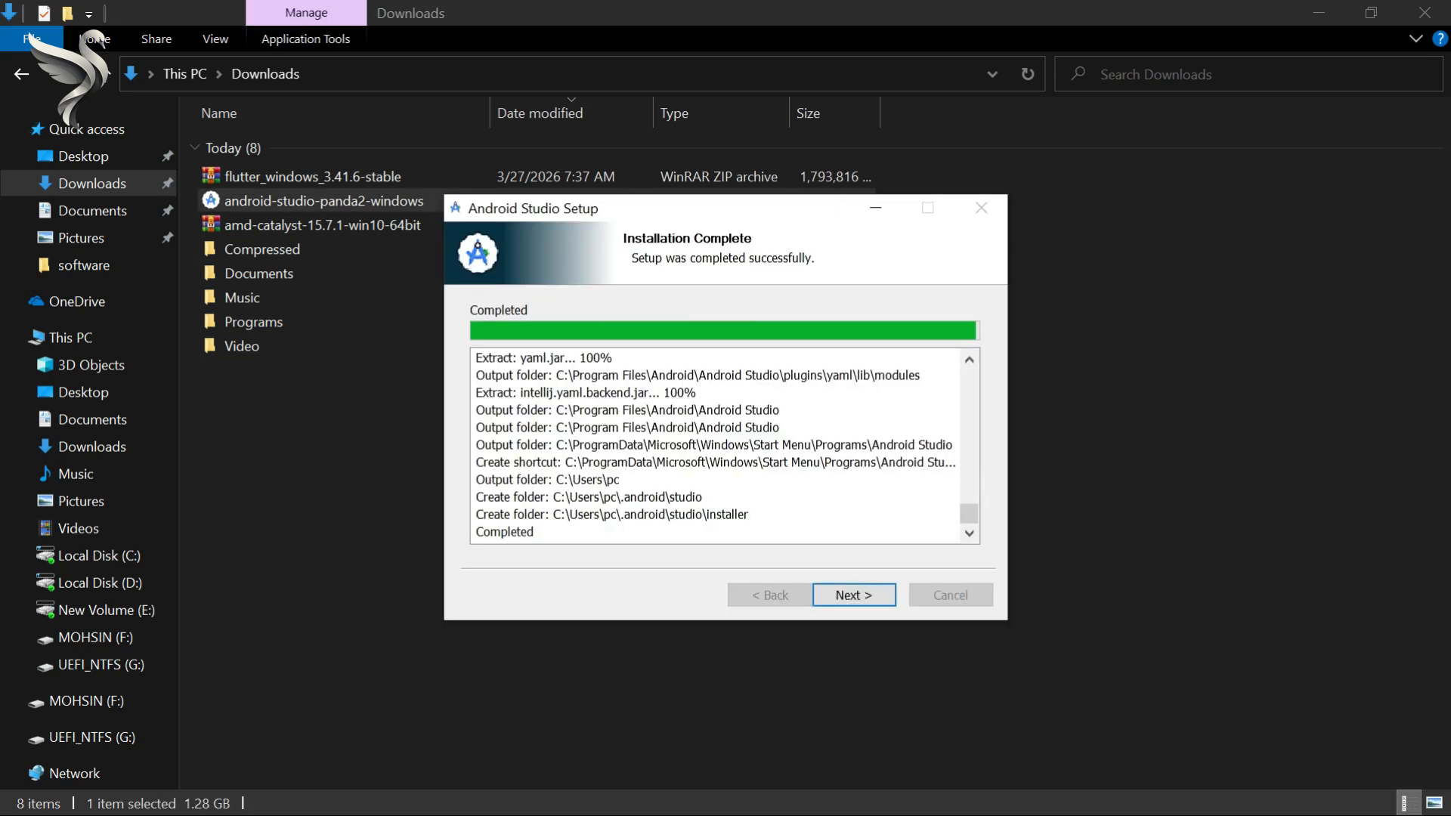
pyautogui.click(881, 594)
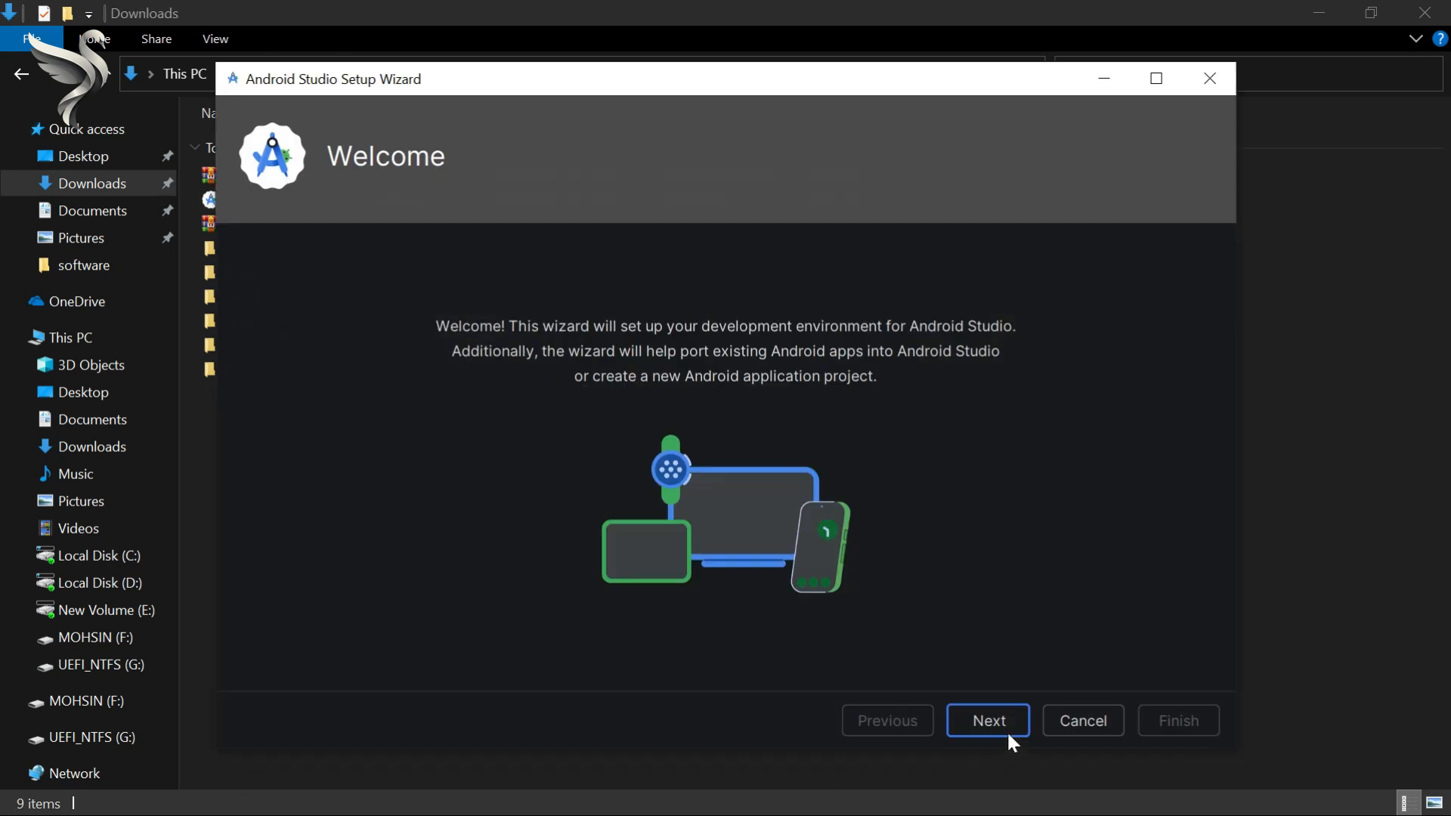
# - Complete the Android Studio Setup Wizard, downloading its components with the details shown
pyautogui.click(1008, 732)
pyautogui.click(1002, 727)
pyautogui.click(1003, 727)
pyautogui.click(745, 642)
pyautogui.click(971, 714)
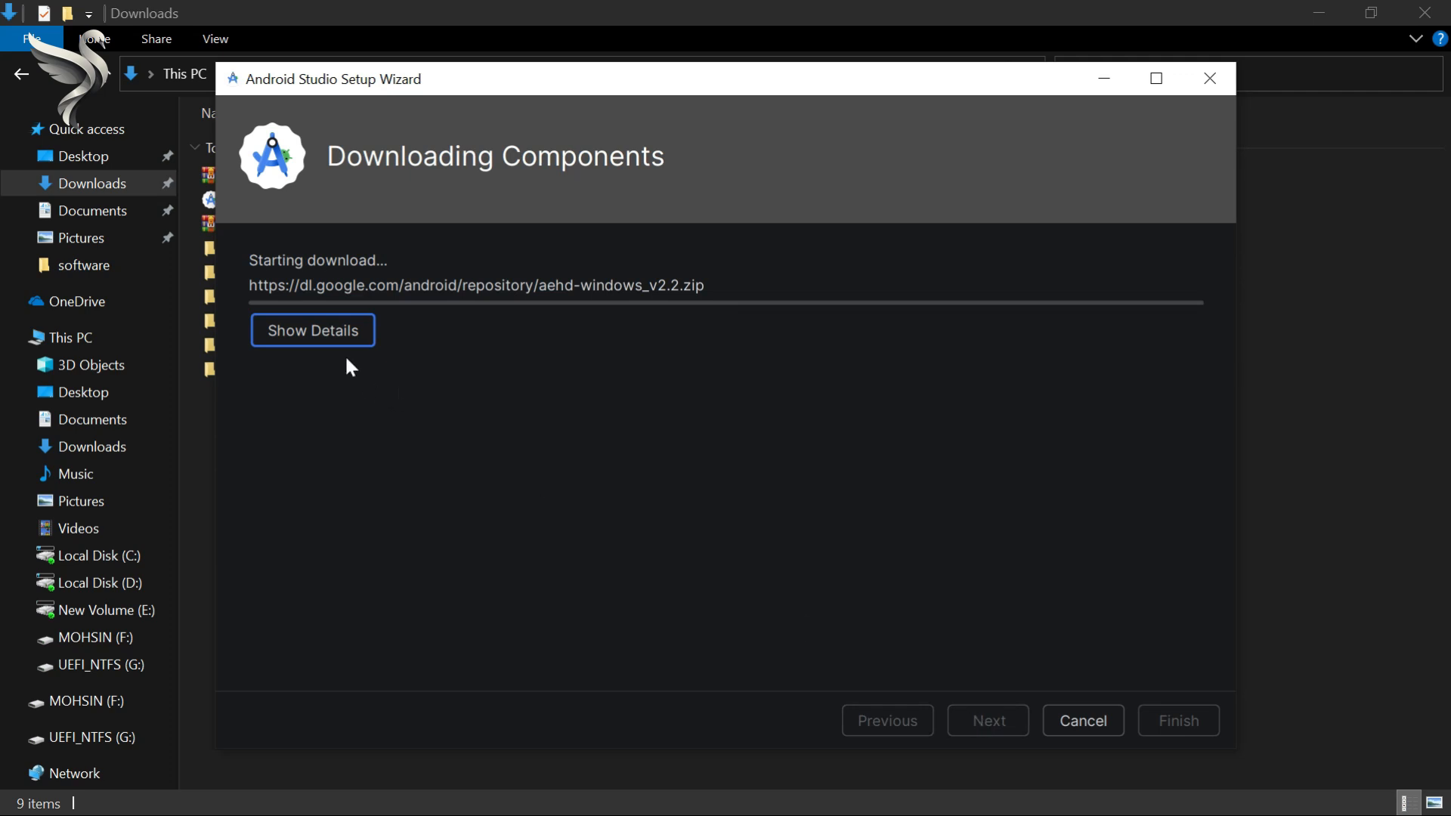
pyautogui.click(336, 333)
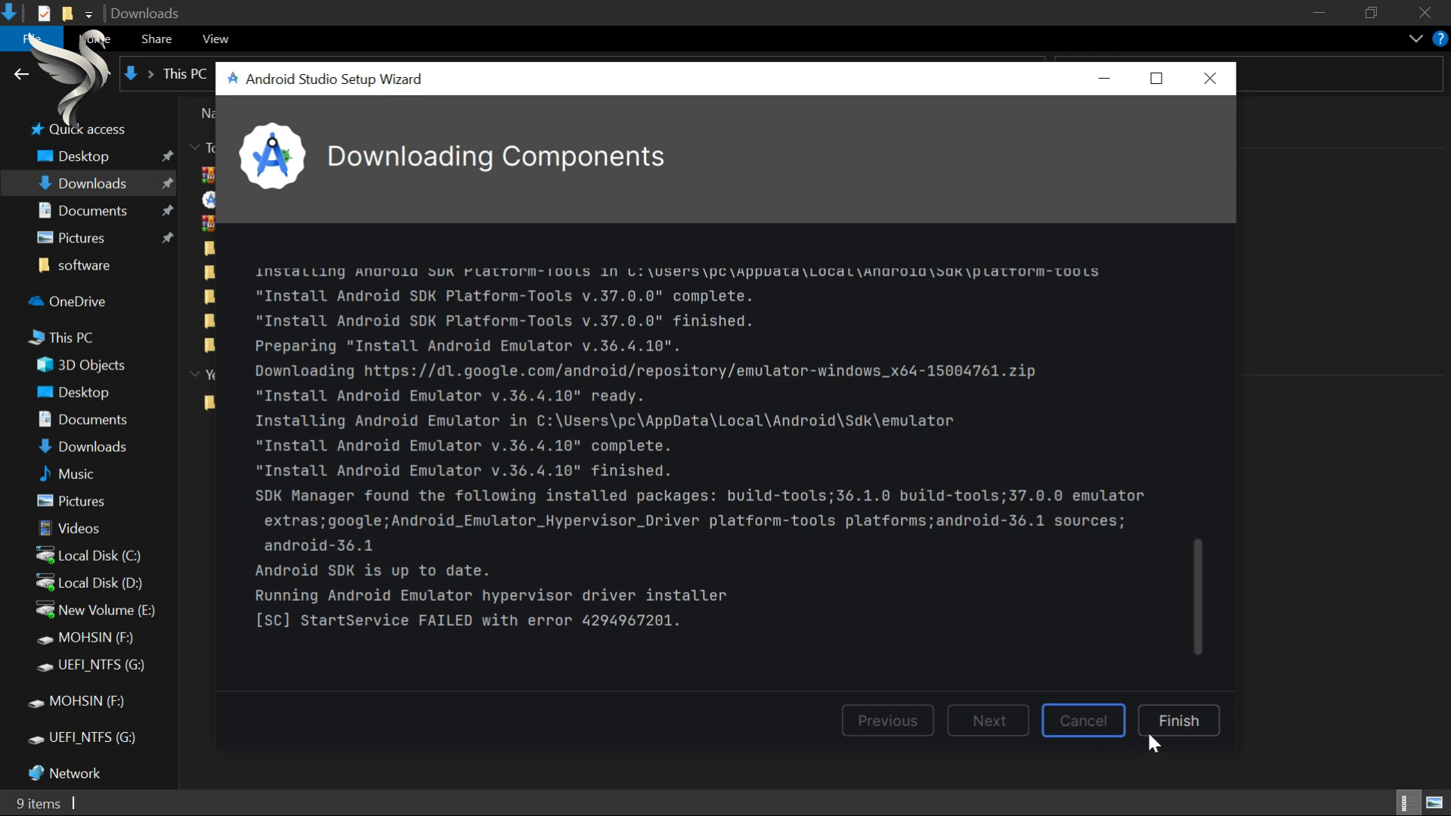
pyautogui.click(1163, 721)
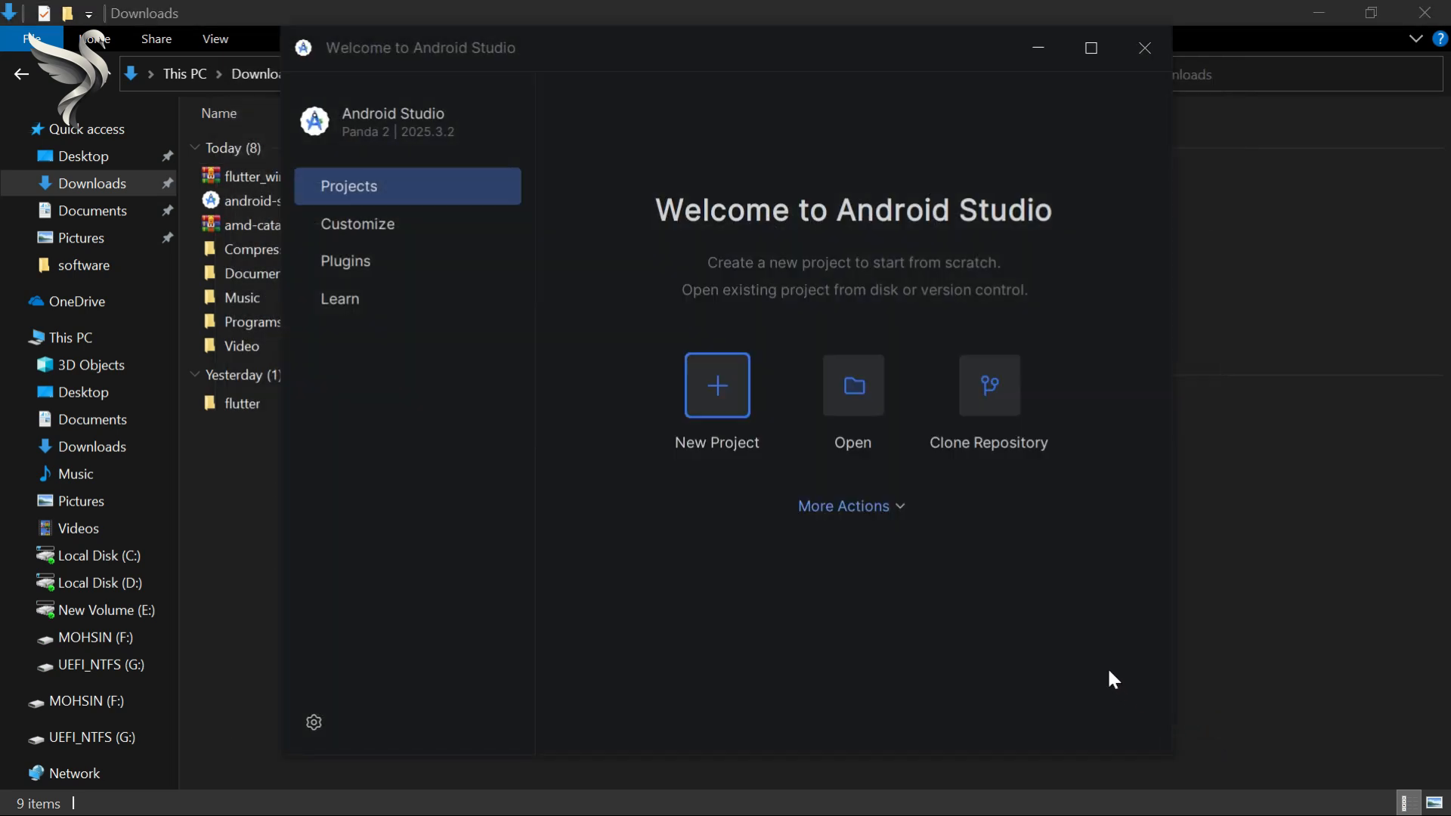
# - Find the Flutter plugin by Google in the Android Studio plugin Marketplace and install it
pyautogui.click(396, 259)
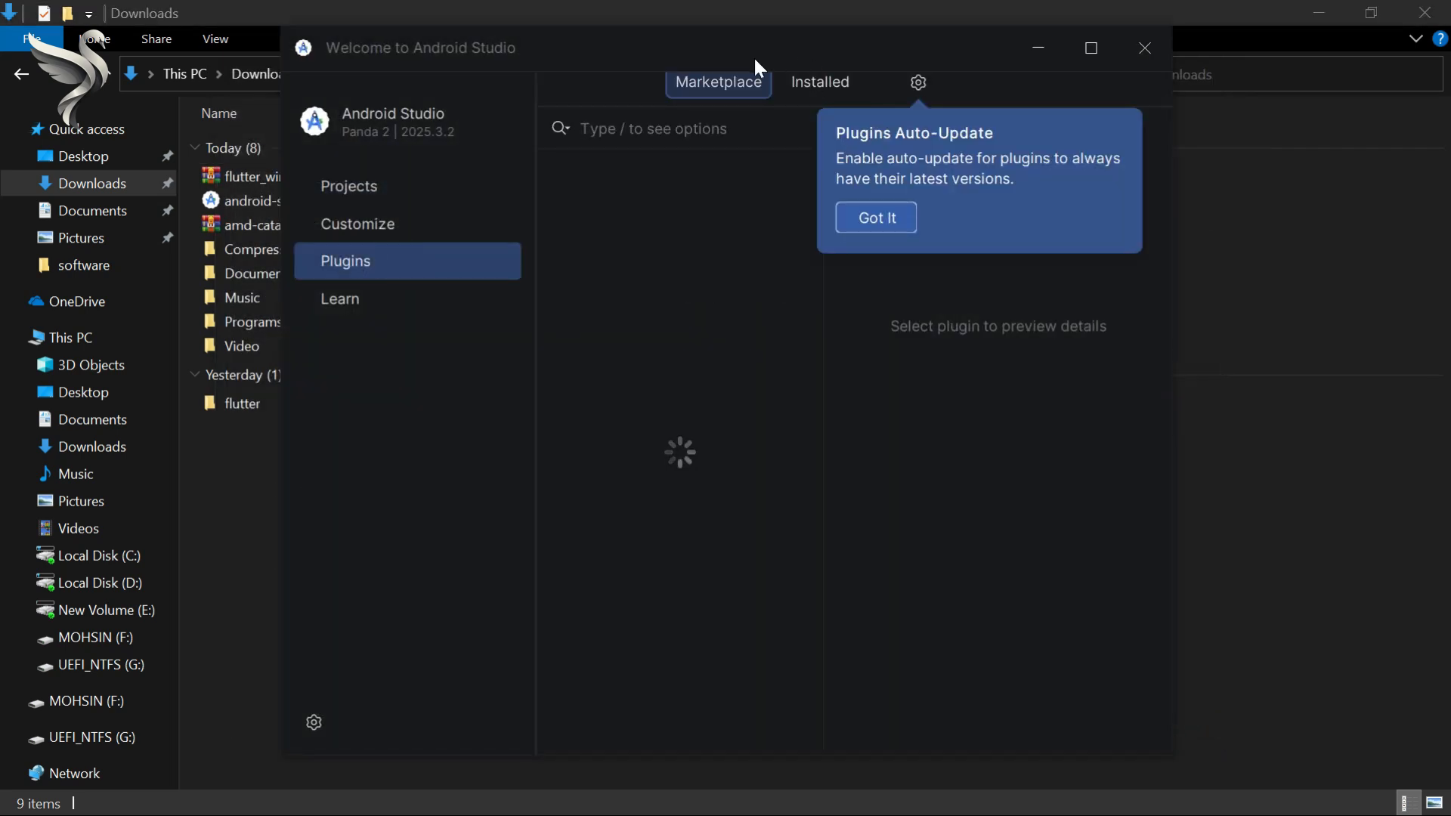
pyautogui.write('flut')
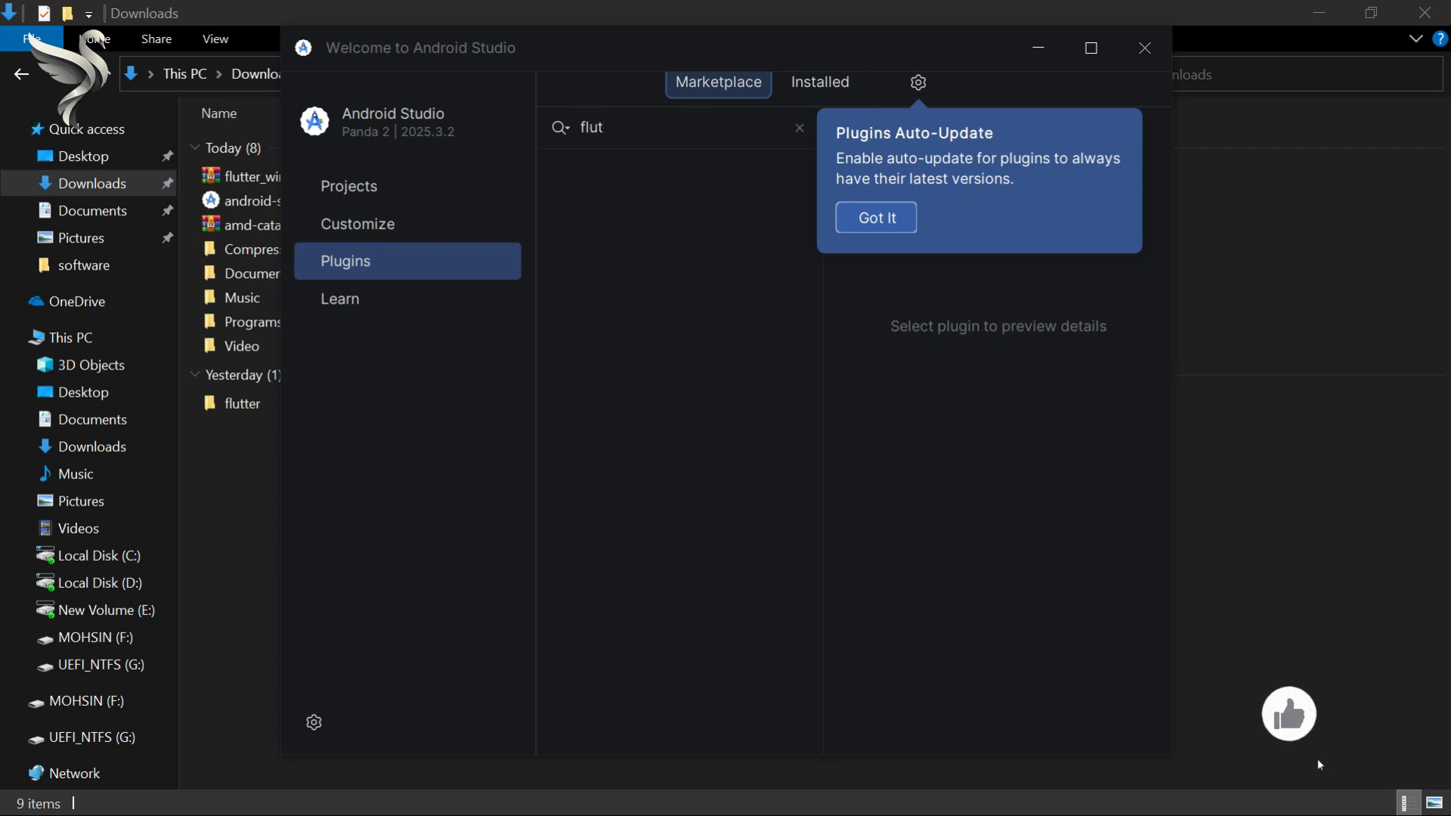
pyautogui.click(759, 204)
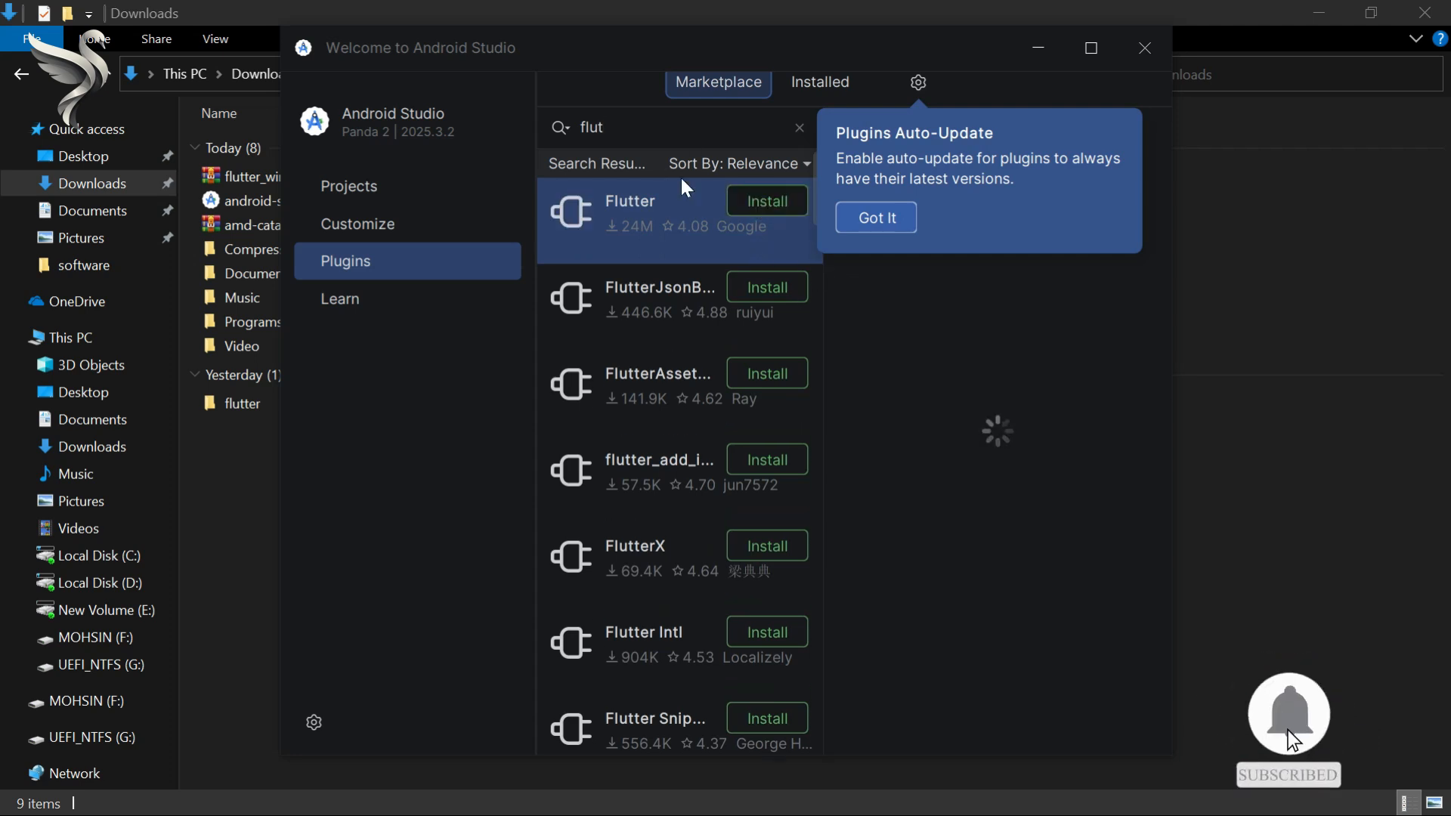
# - Search the Marketplace for "dart", install the Dart plugin by Google, and restart Android Studio
pyautogui.hotkey('ctrl', 'a')
pyautogui.write('dart')
pyautogui.click(737, 202)
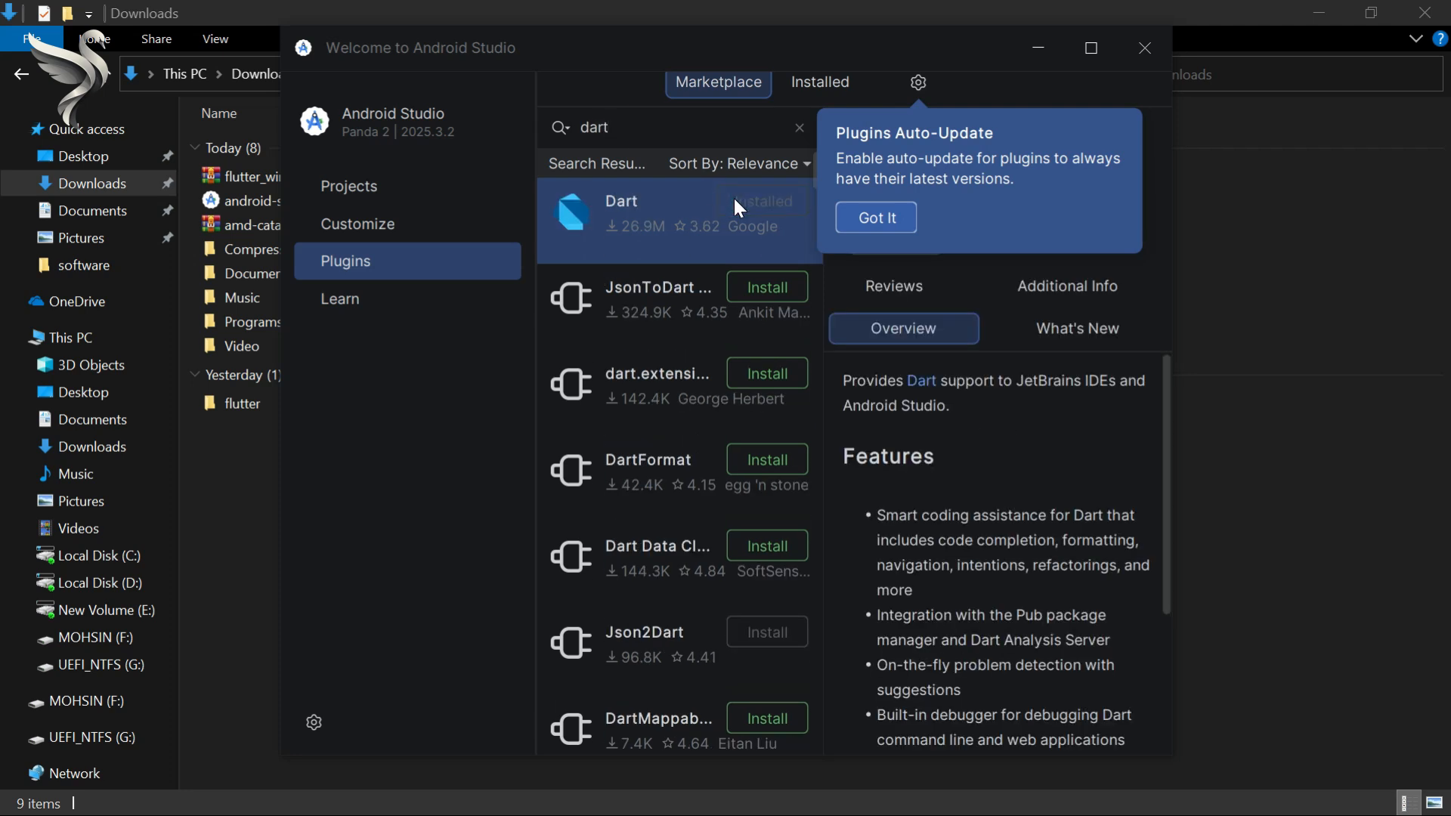
pyautogui.click(760, 285)
pyautogui.click(764, 444)
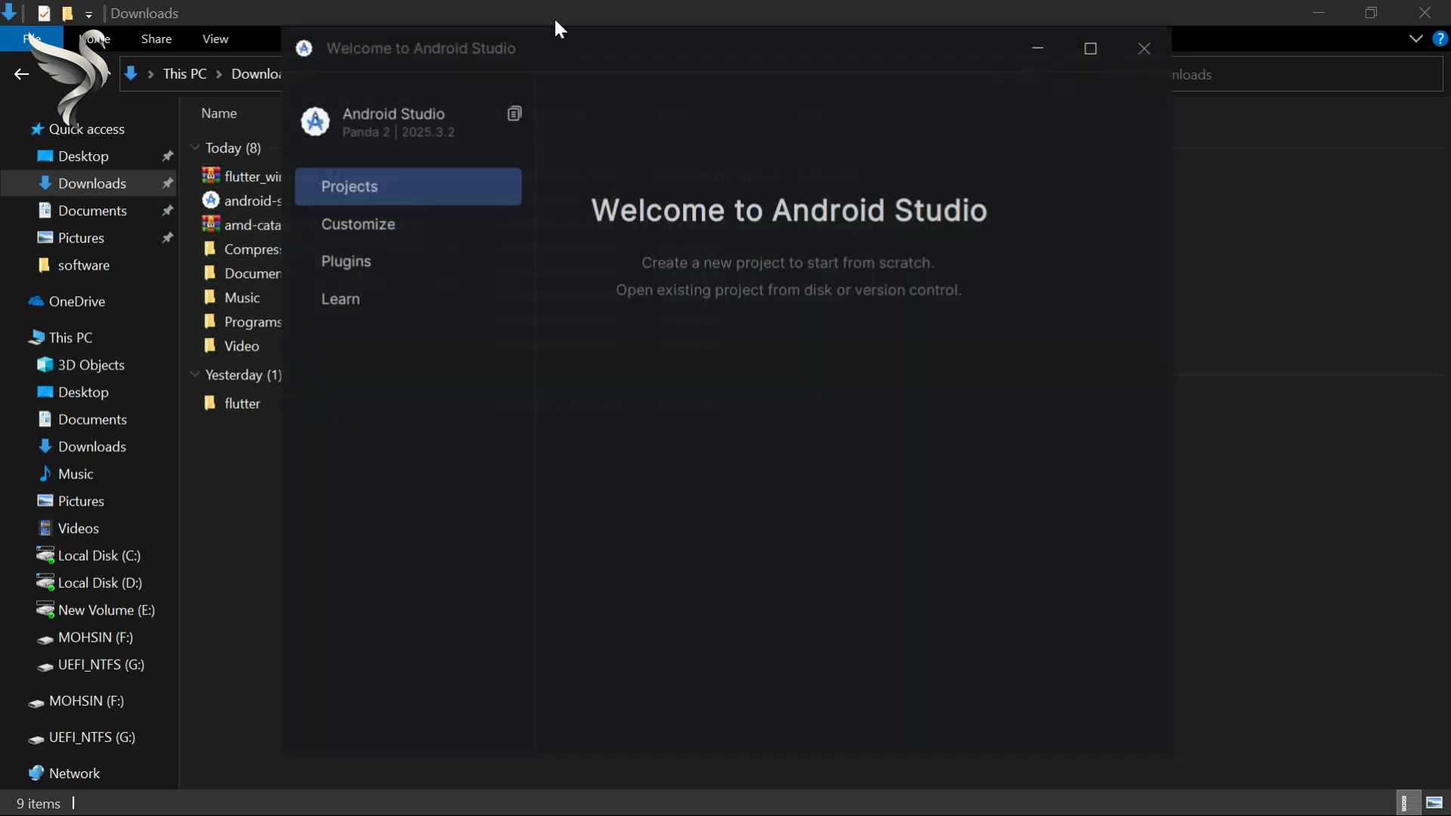
# - Switch to File Explorer and extract the flutter_windows_3.41.6-stable archive directly into the Downloads folder
pyautogui.click(948, 15)
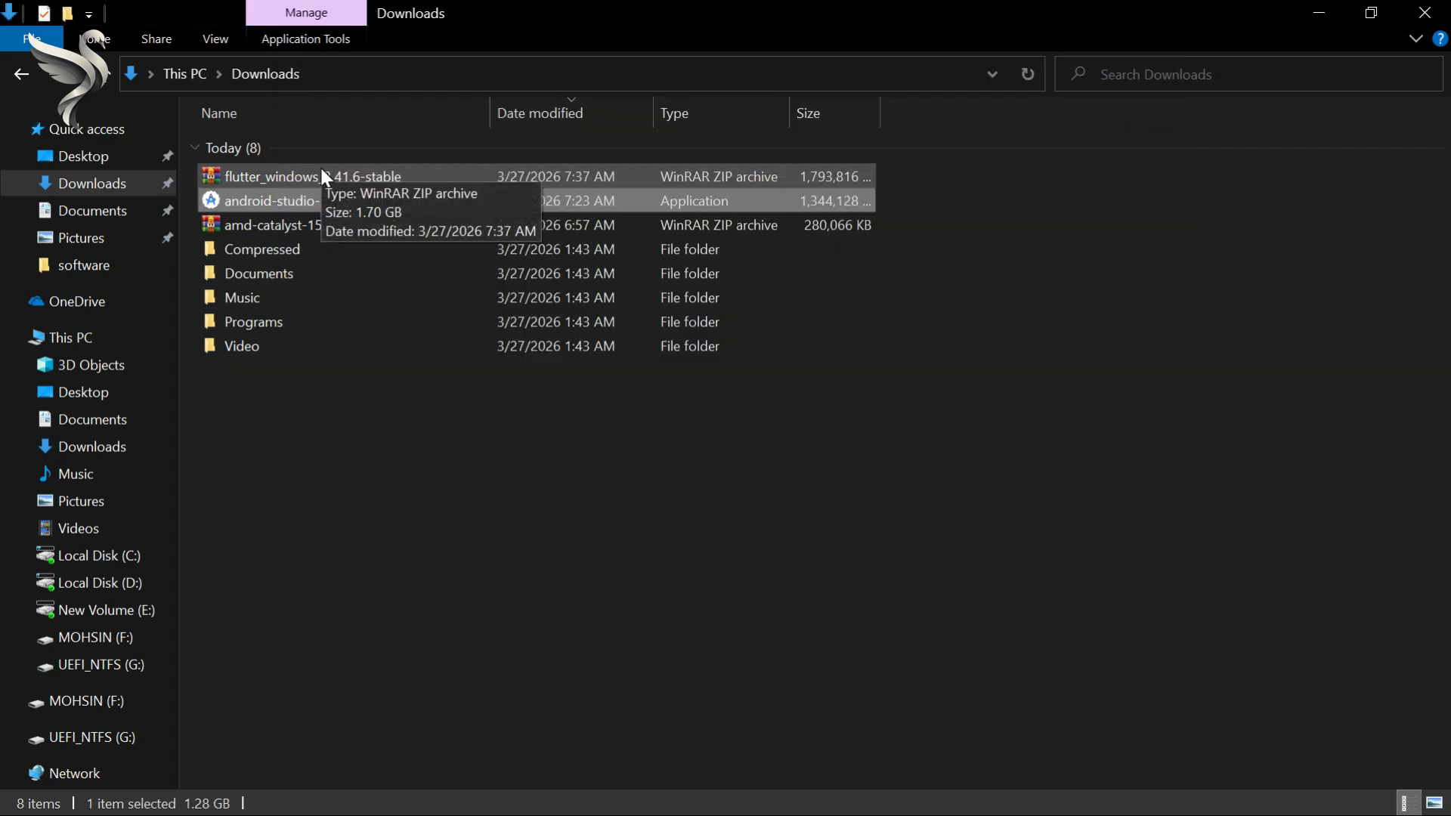
pyautogui.click(321, 171)
pyautogui.rightClick(321, 169)
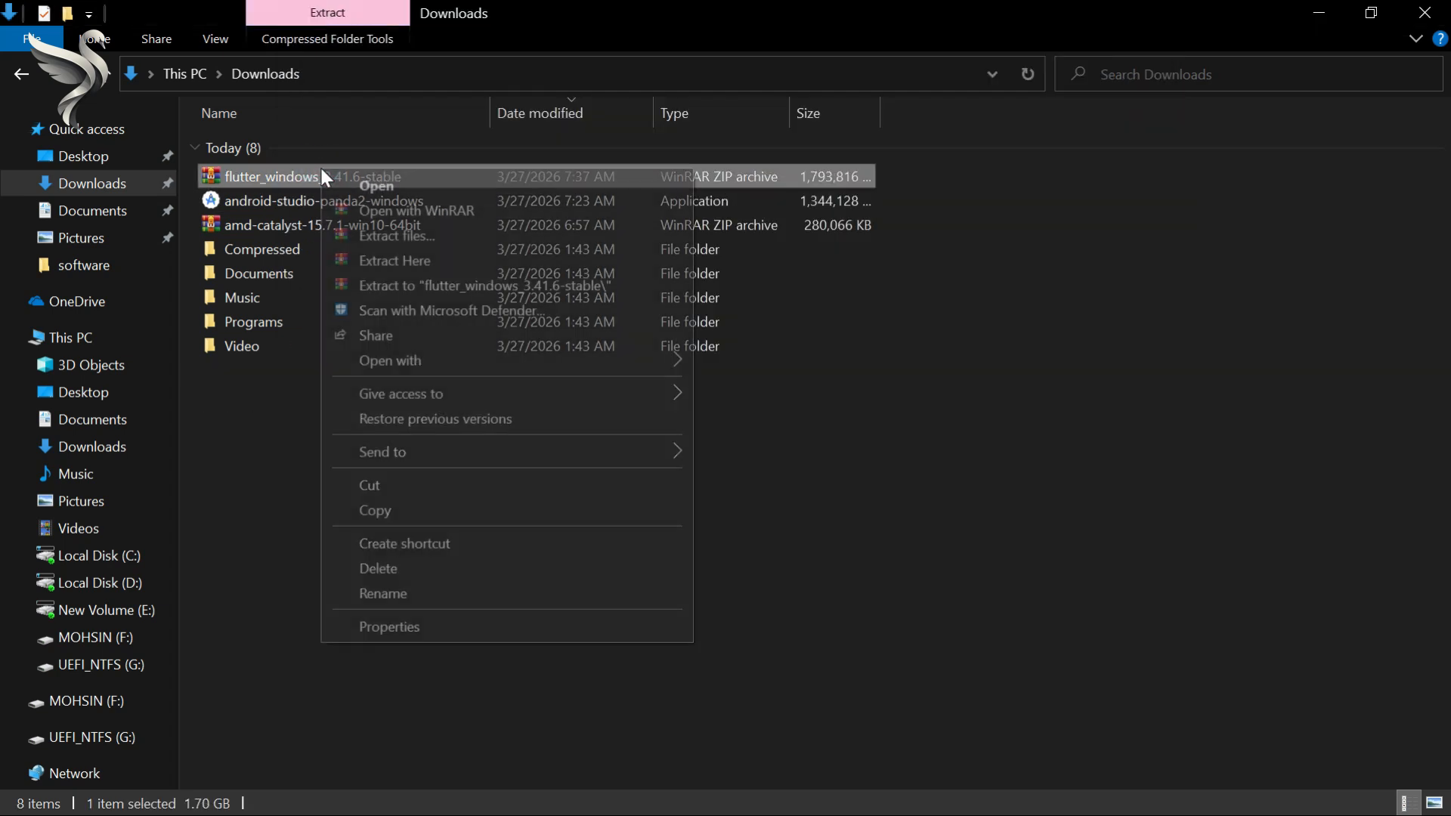
pyautogui.click(446, 253)
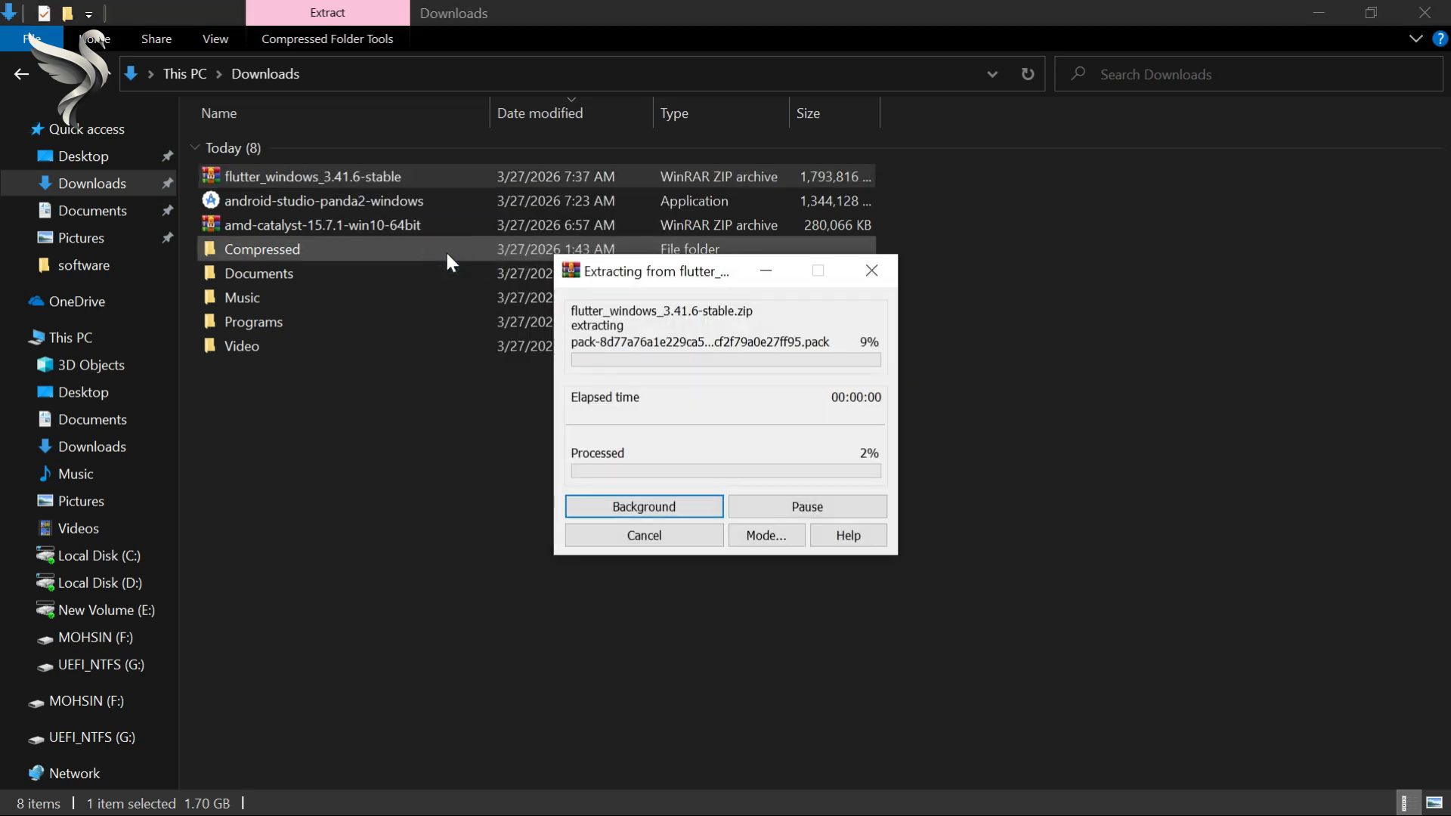
# - Move the extracted flutter folder from Downloads into a new folder named src on Local Disk (C:)
pyautogui.click(544, 370)
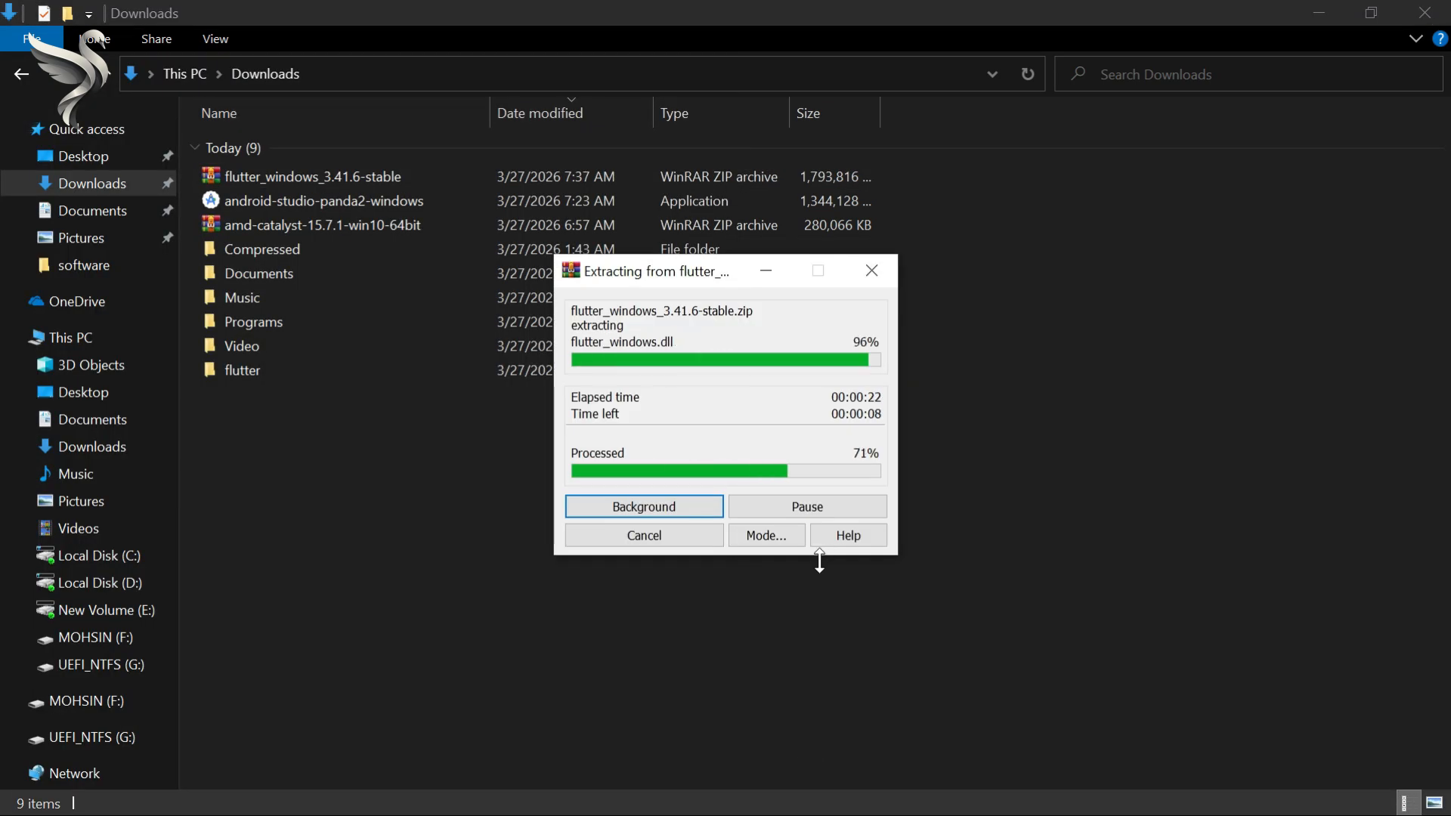
pyautogui.hotkey('ctrl', 'x')
pyautogui.click(95, 555)
pyautogui.rightClick(275, 326)
pyautogui.moveTo(325, 599)
pyautogui.click(586, 601)
pyautogui.write('src')
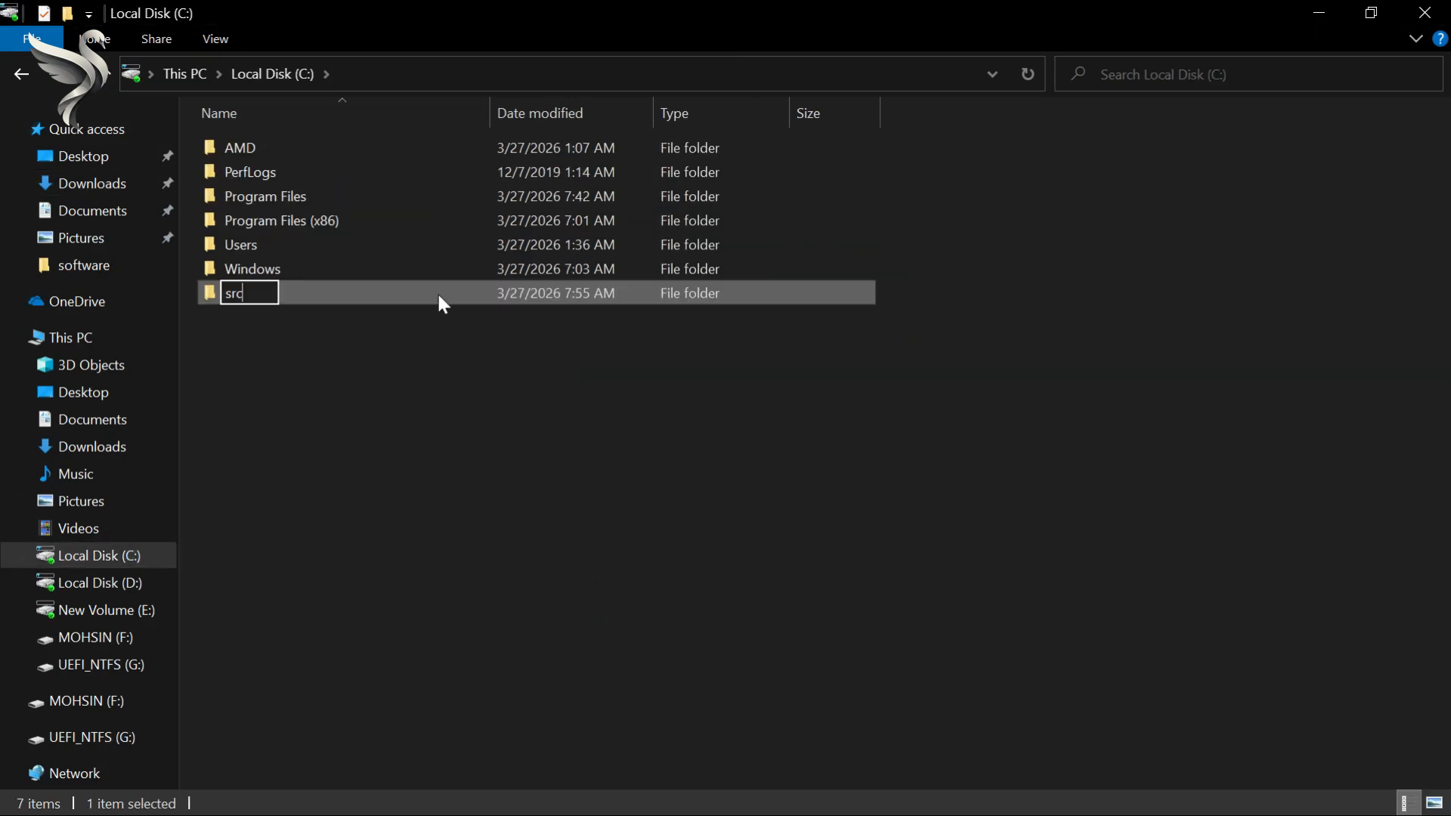
pyautogui.press('Return')
pyautogui.doubleClick(426, 291)
pyautogui.hotkey('ctrl', 'v')
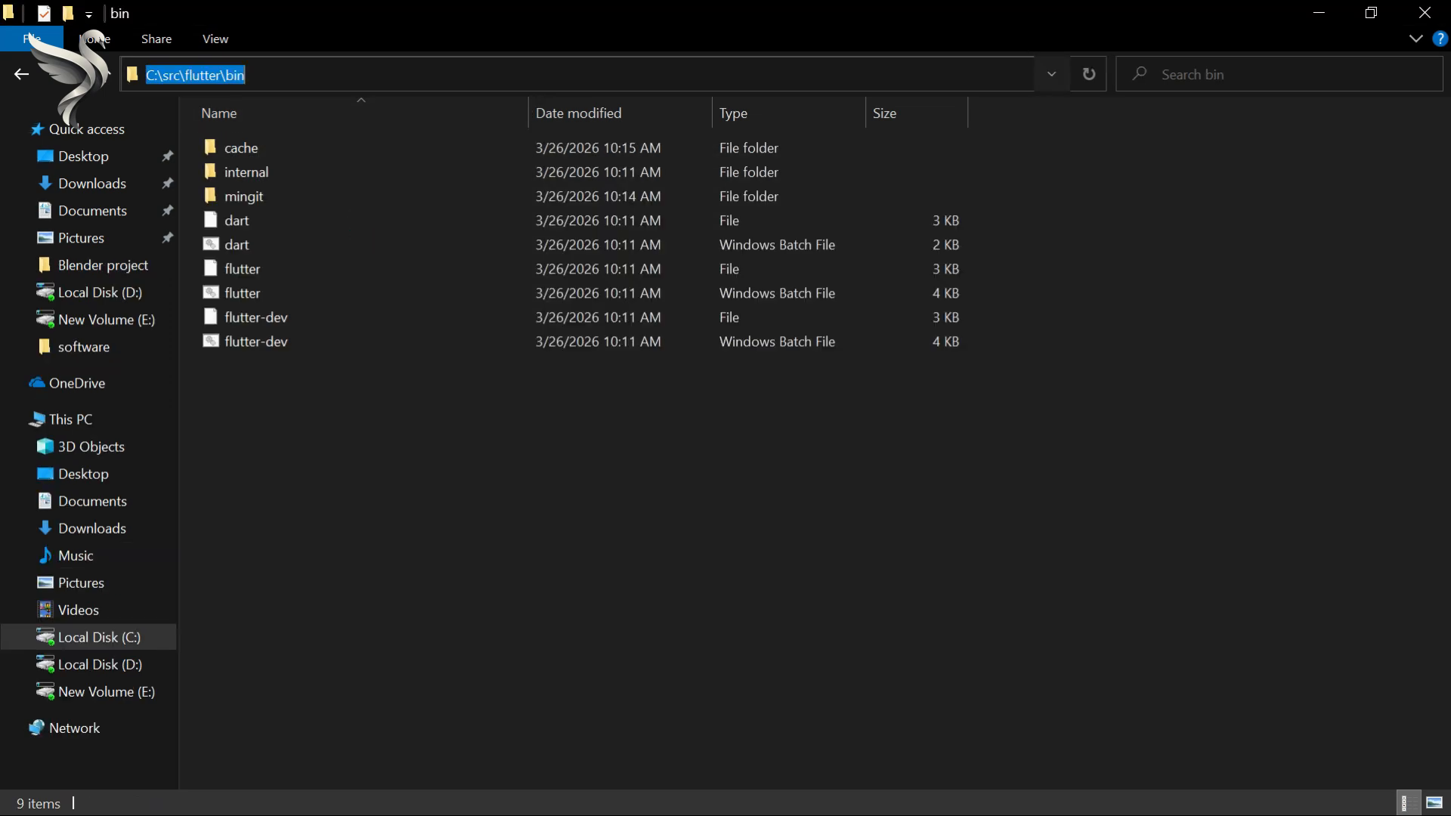
# - Search Windows for "environ" and open the environment variables settings for the account
pyautogui.press('super')
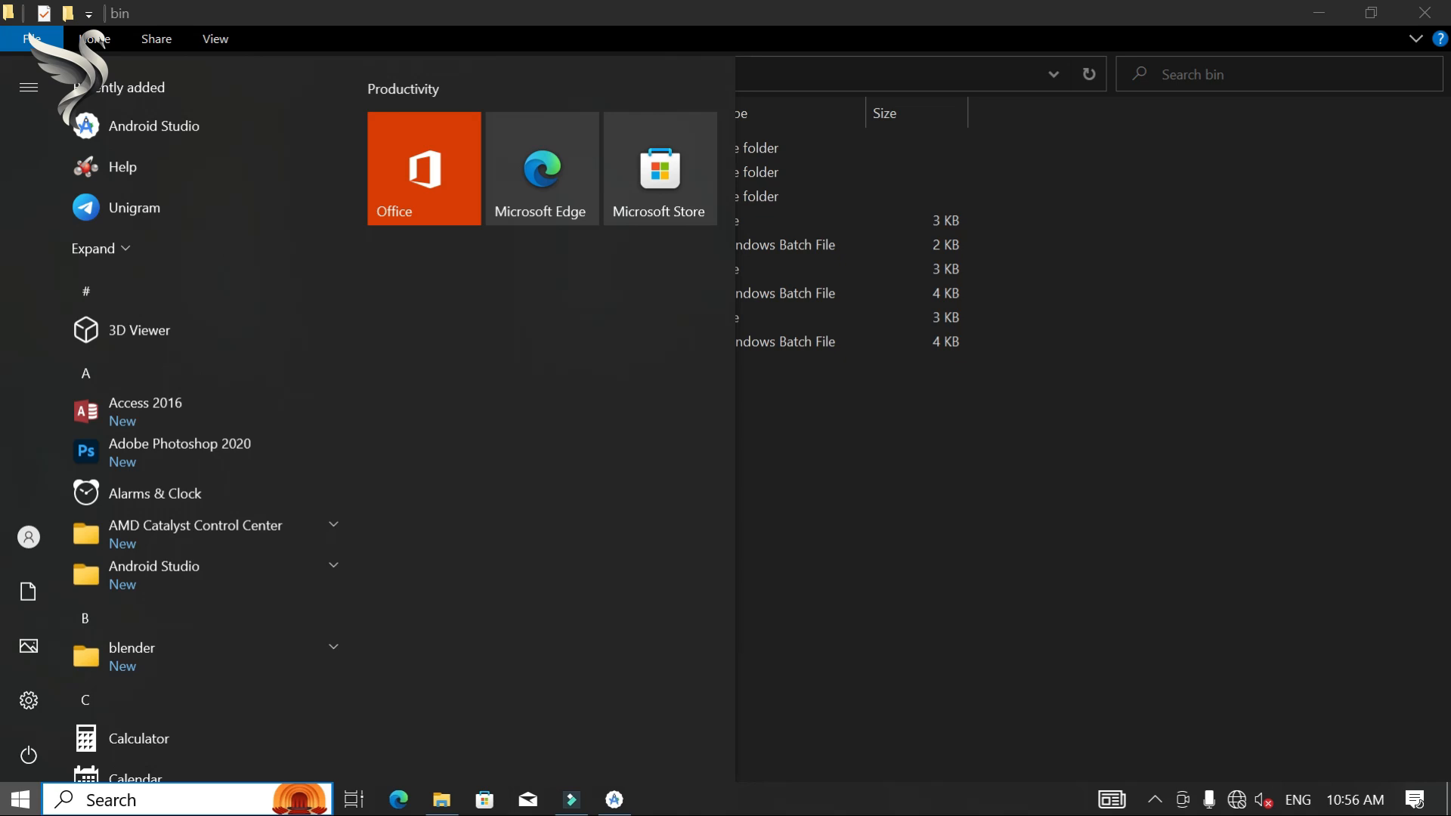
pyautogui.press('super+s')
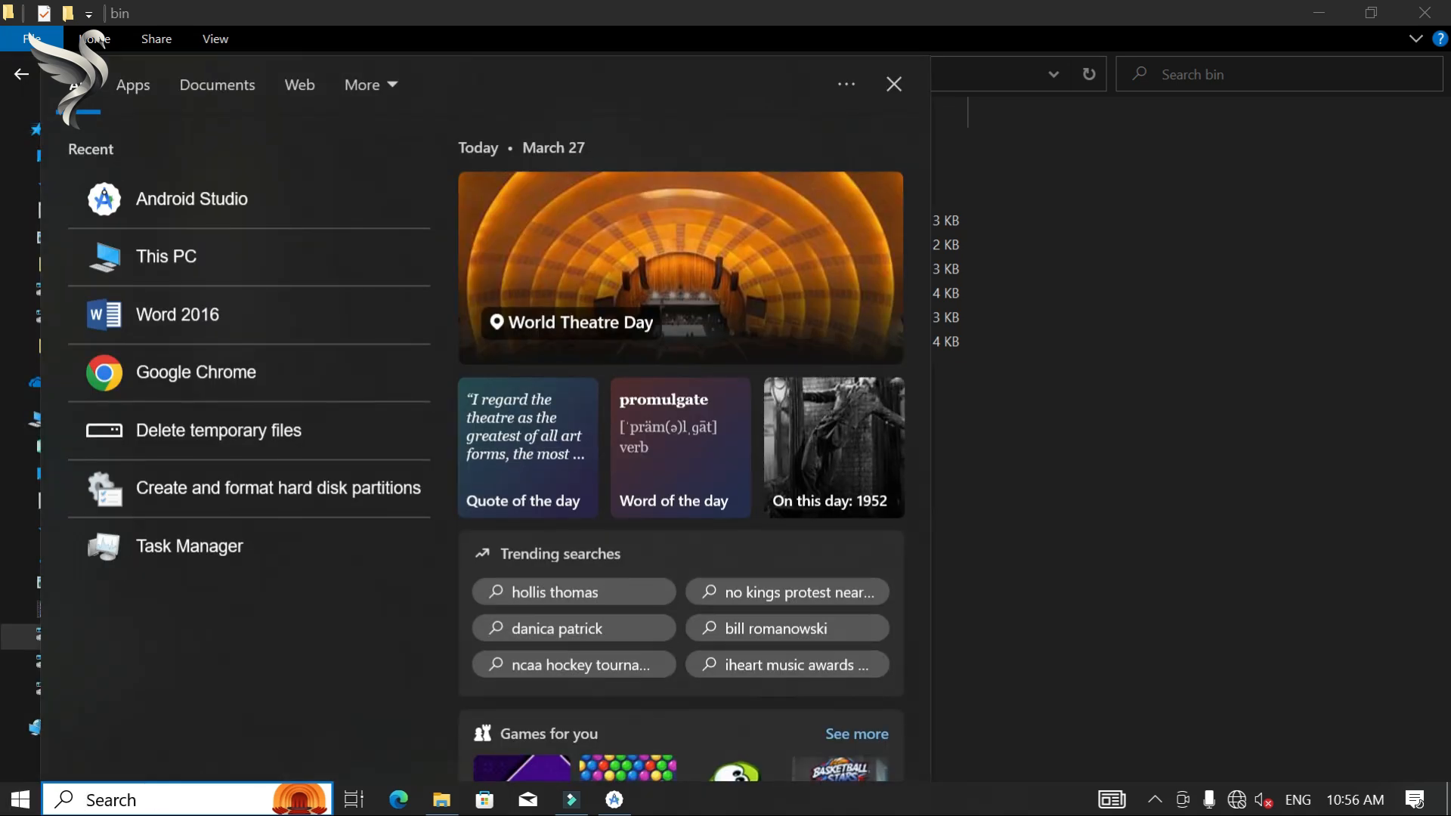
pyautogui.write('en')
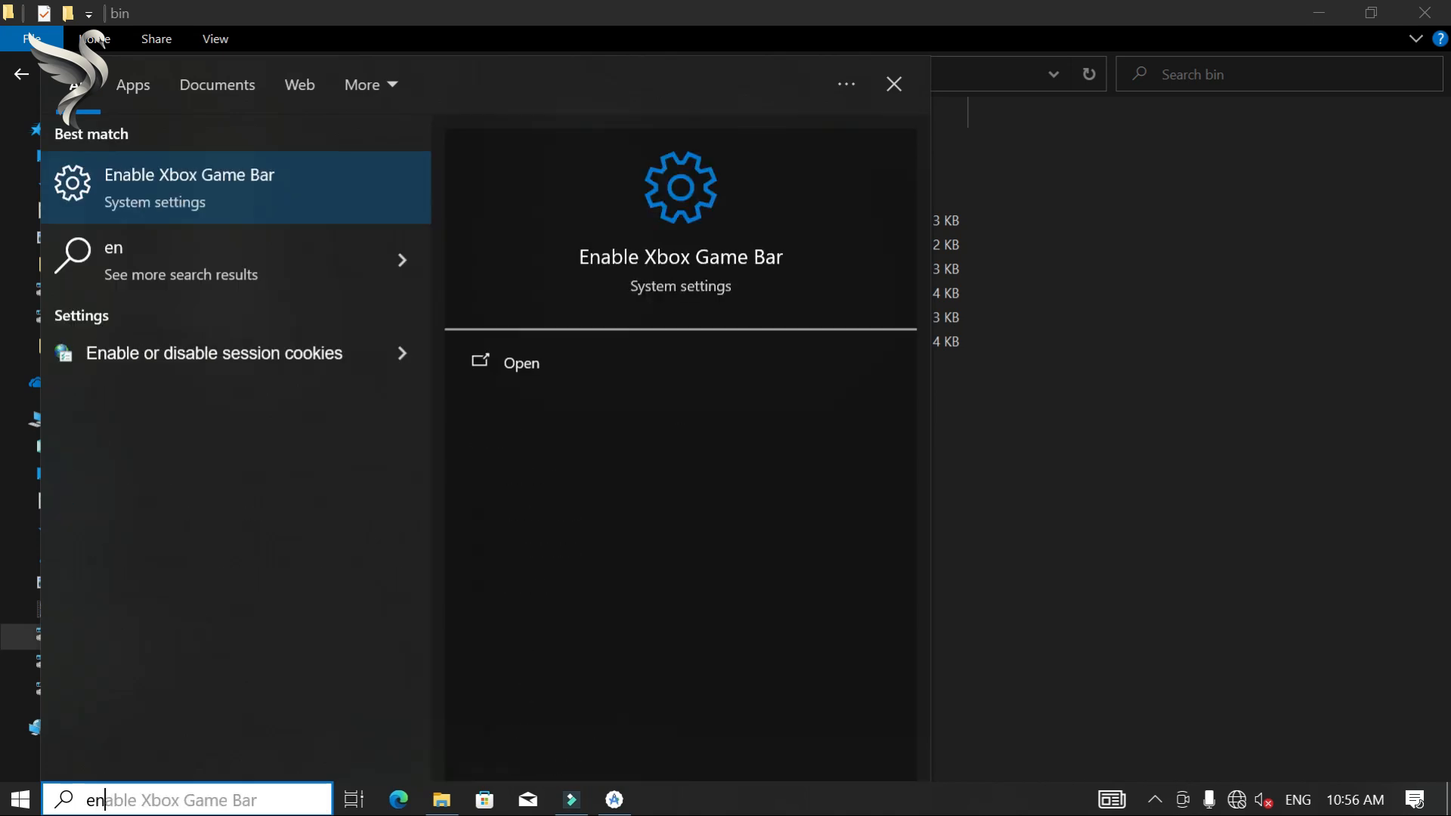
pyautogui.write('viron')
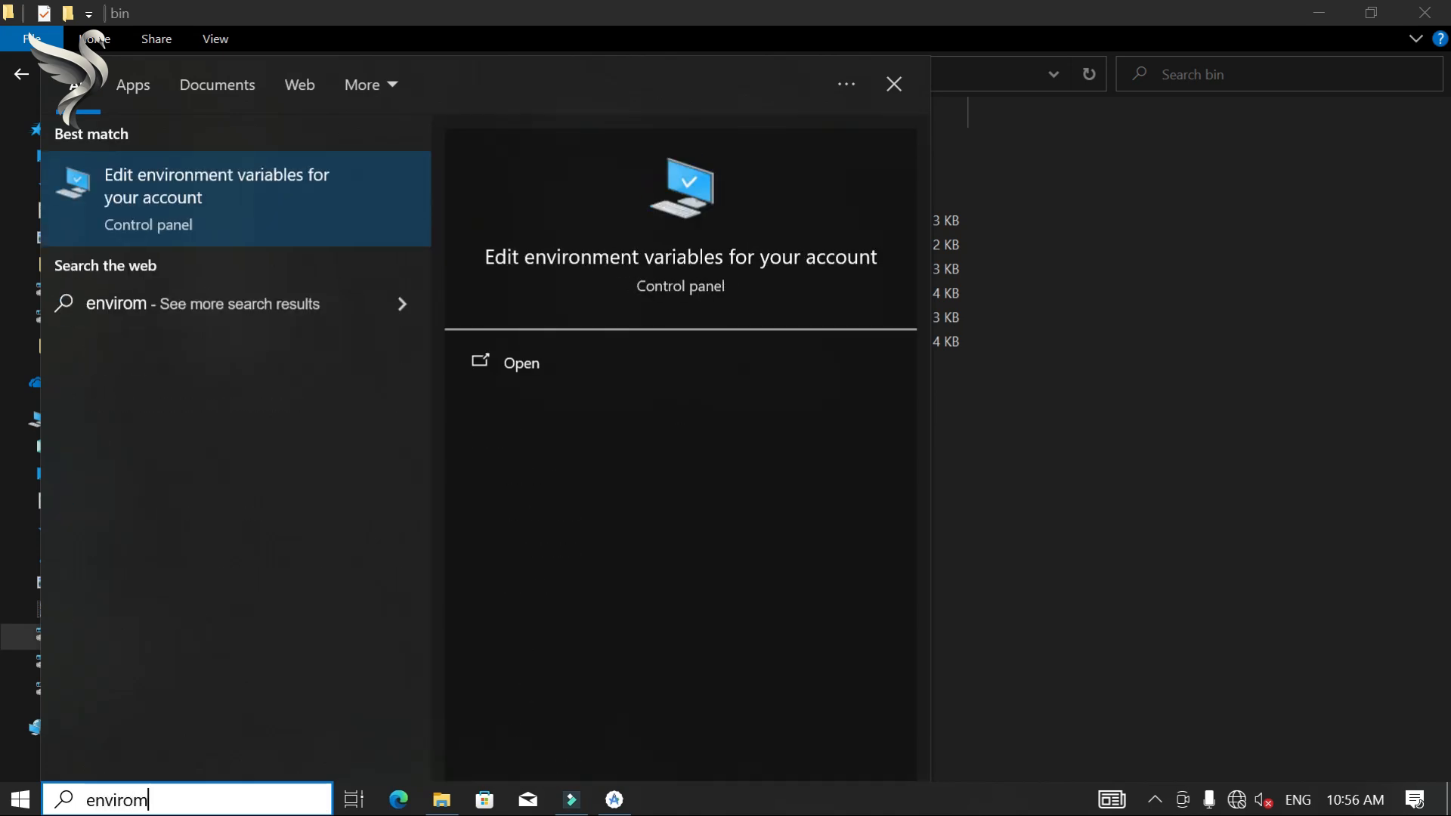
pyautogui.press('Return')
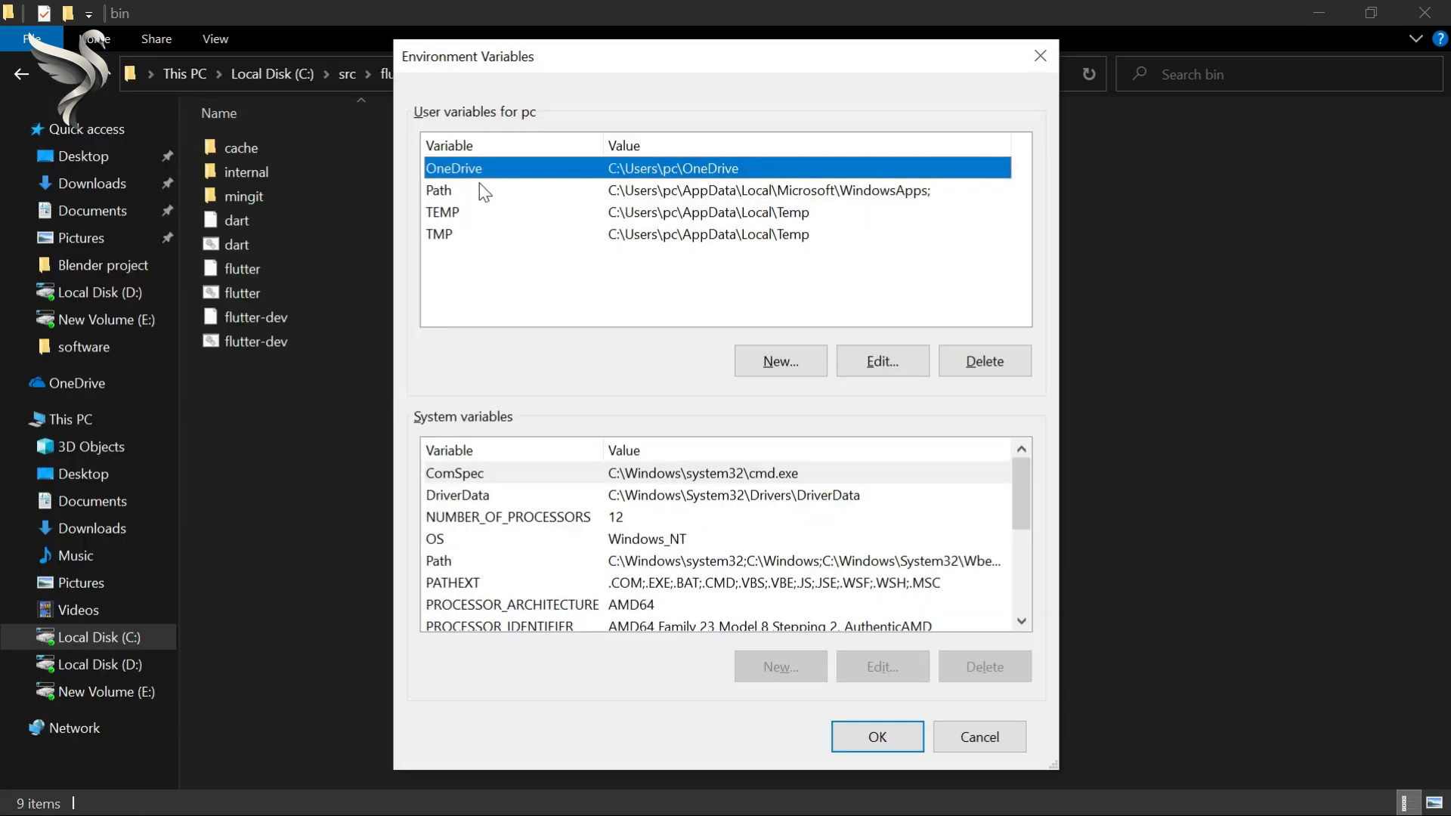
# - Edit the user Path variable and add a new entry C:\src\flutter\bin
pyautogui.click(483, 191)
pyautogui.click(896, 358)
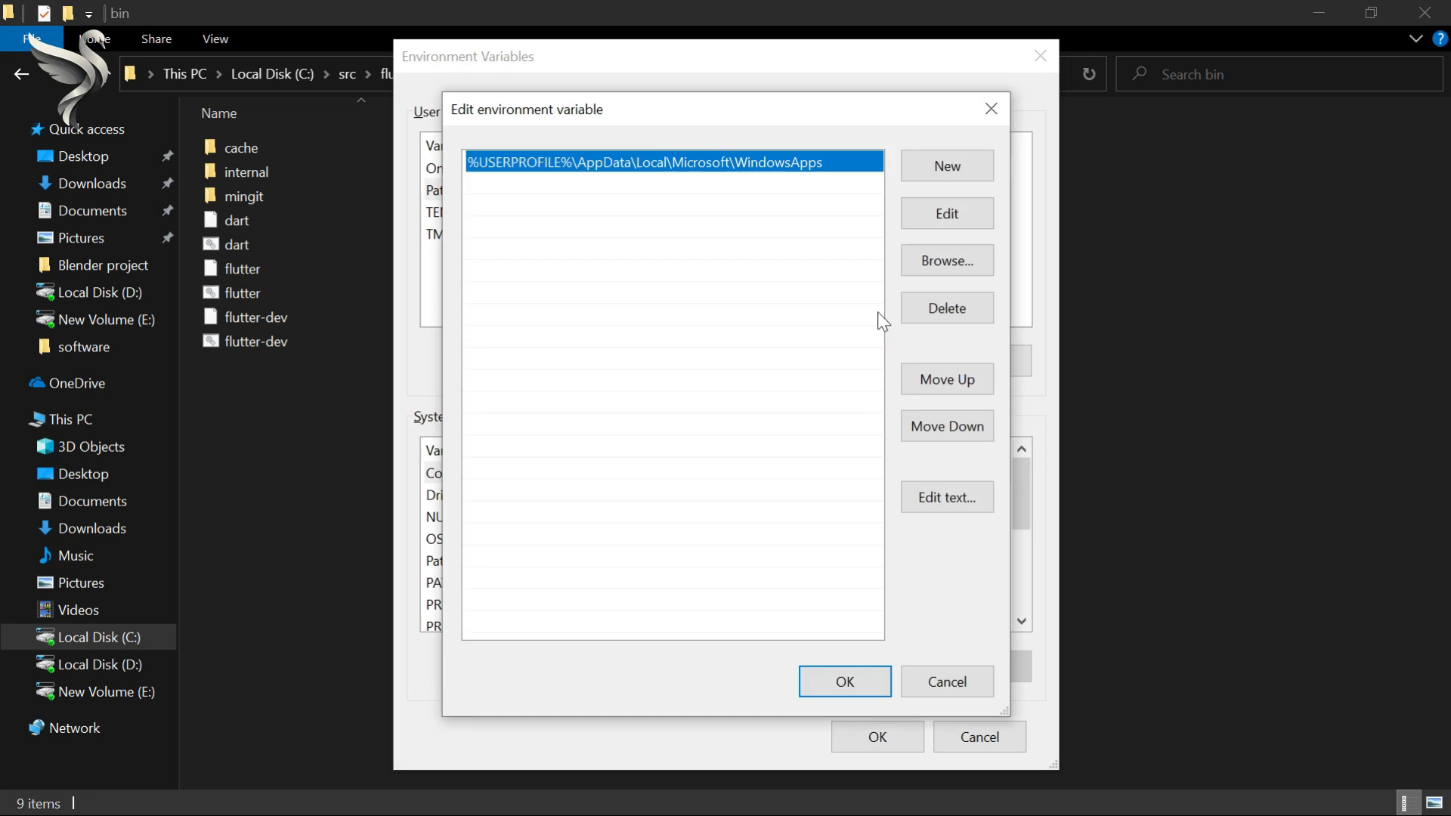
pyautogui.click(945, 174)
pyautogui.hotkey('ctrl', 'v')
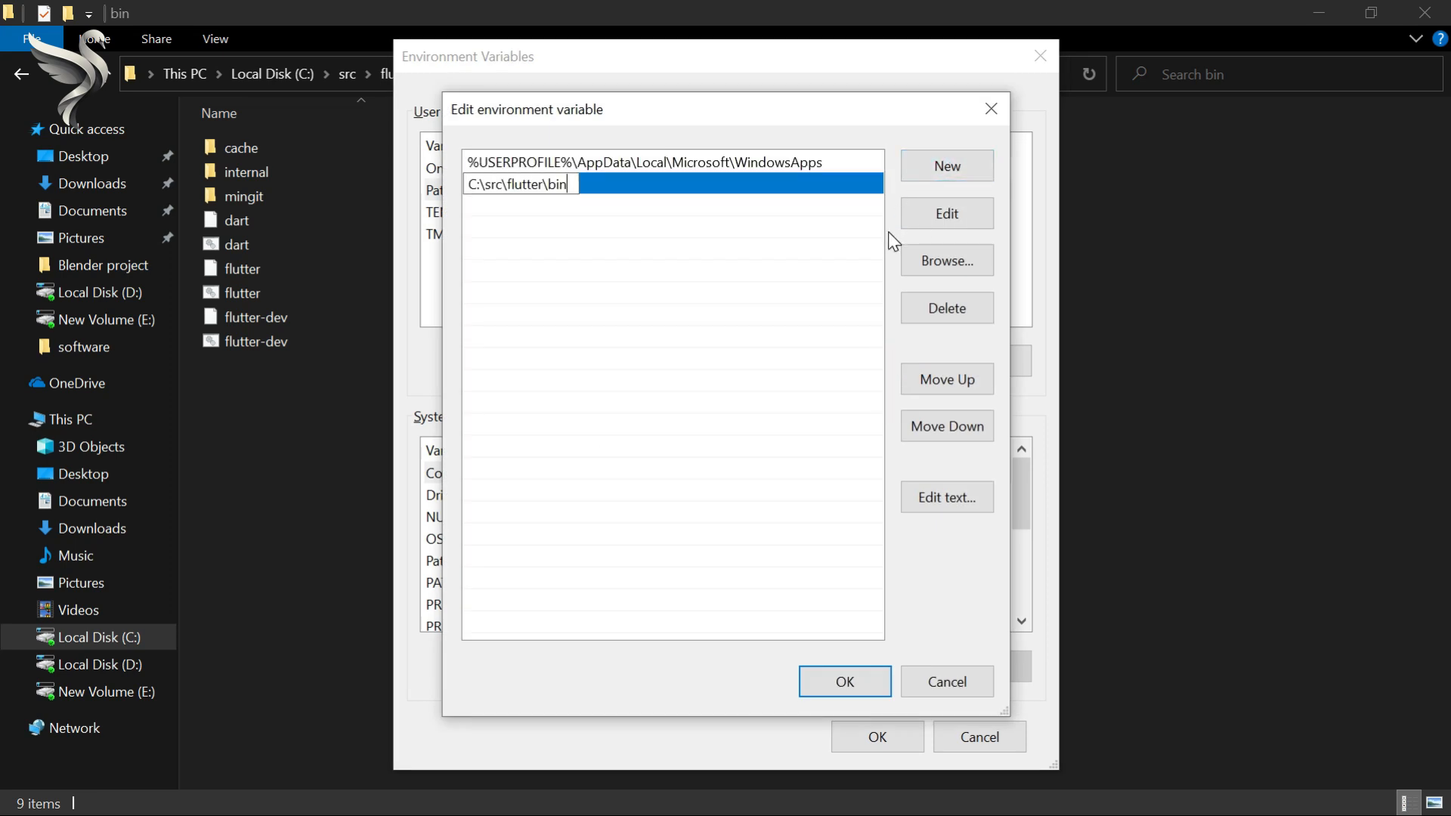
# - In File Explorer, open cache, dart-sdk and its bin folder, and copy the path C:\src\flutter\bin\cache\dart-sdk\bin
pyautogui.click(269, 424)
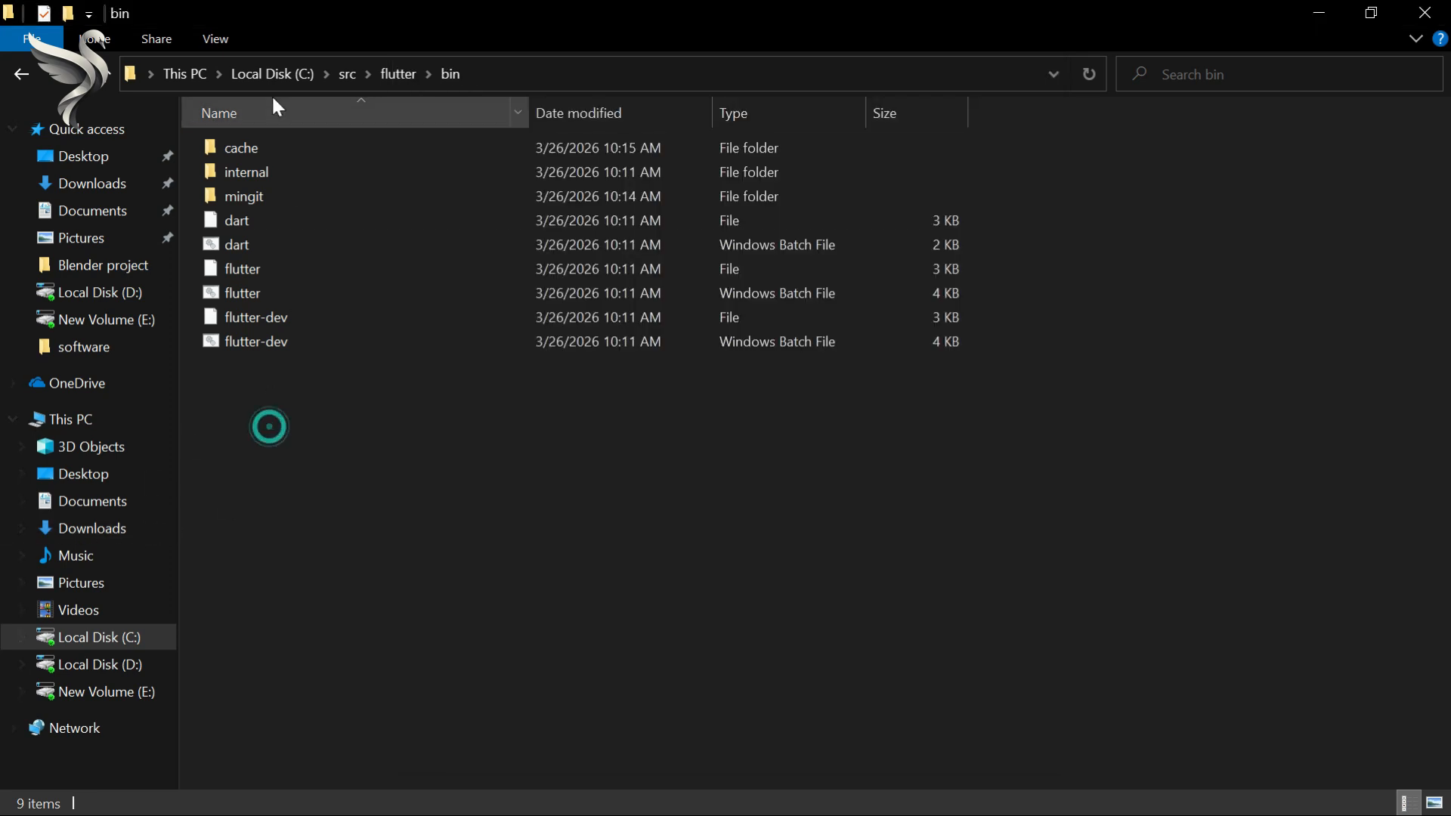
pyautogui.doubleClick(257, 147)
pyautogui.doubleClick(266, 168)
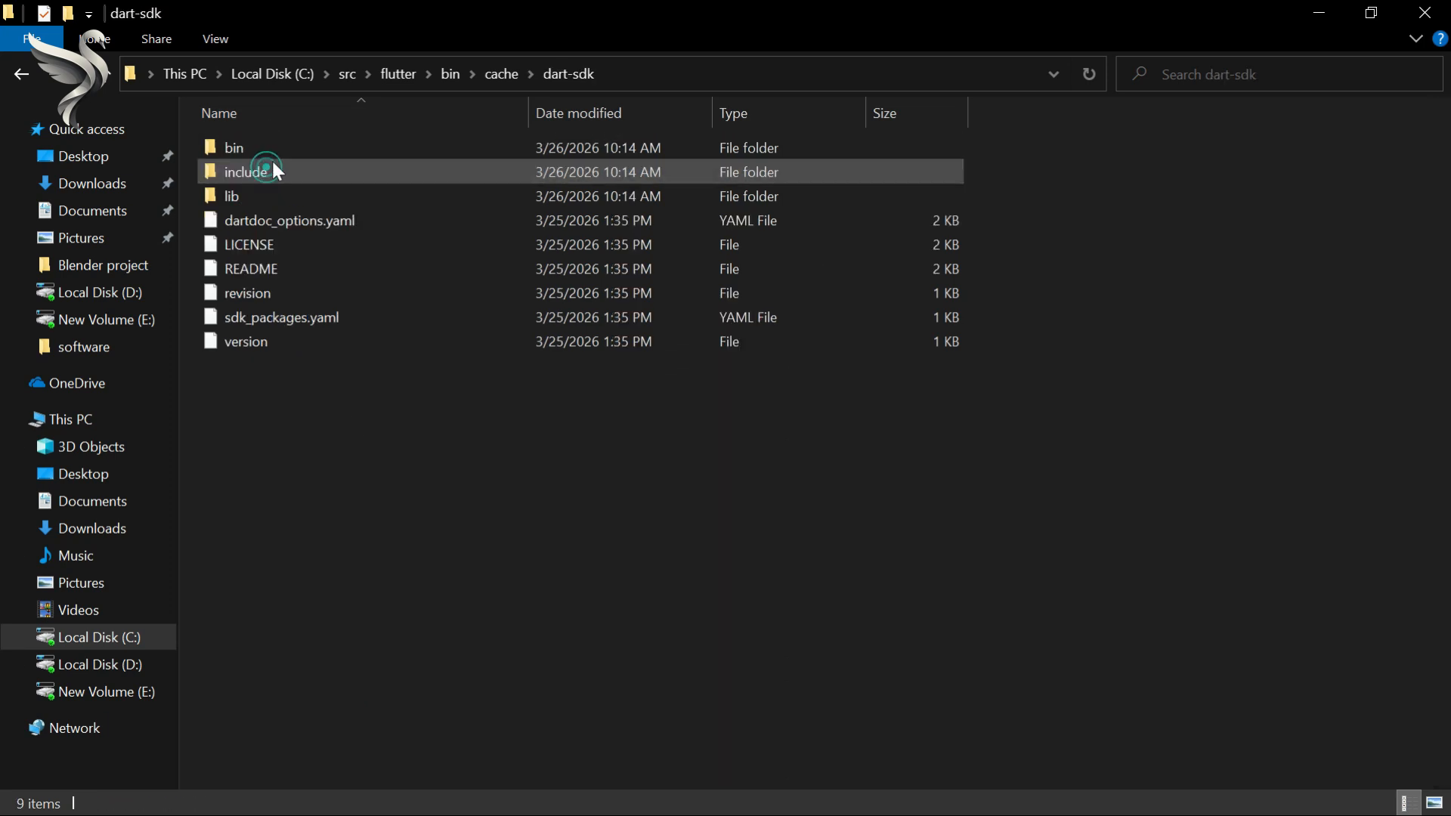
pyautogui.doubleClick(310, 146)
pyautogui.click(710, 74)
pyautogui.hotkey('ctrl', 'c')
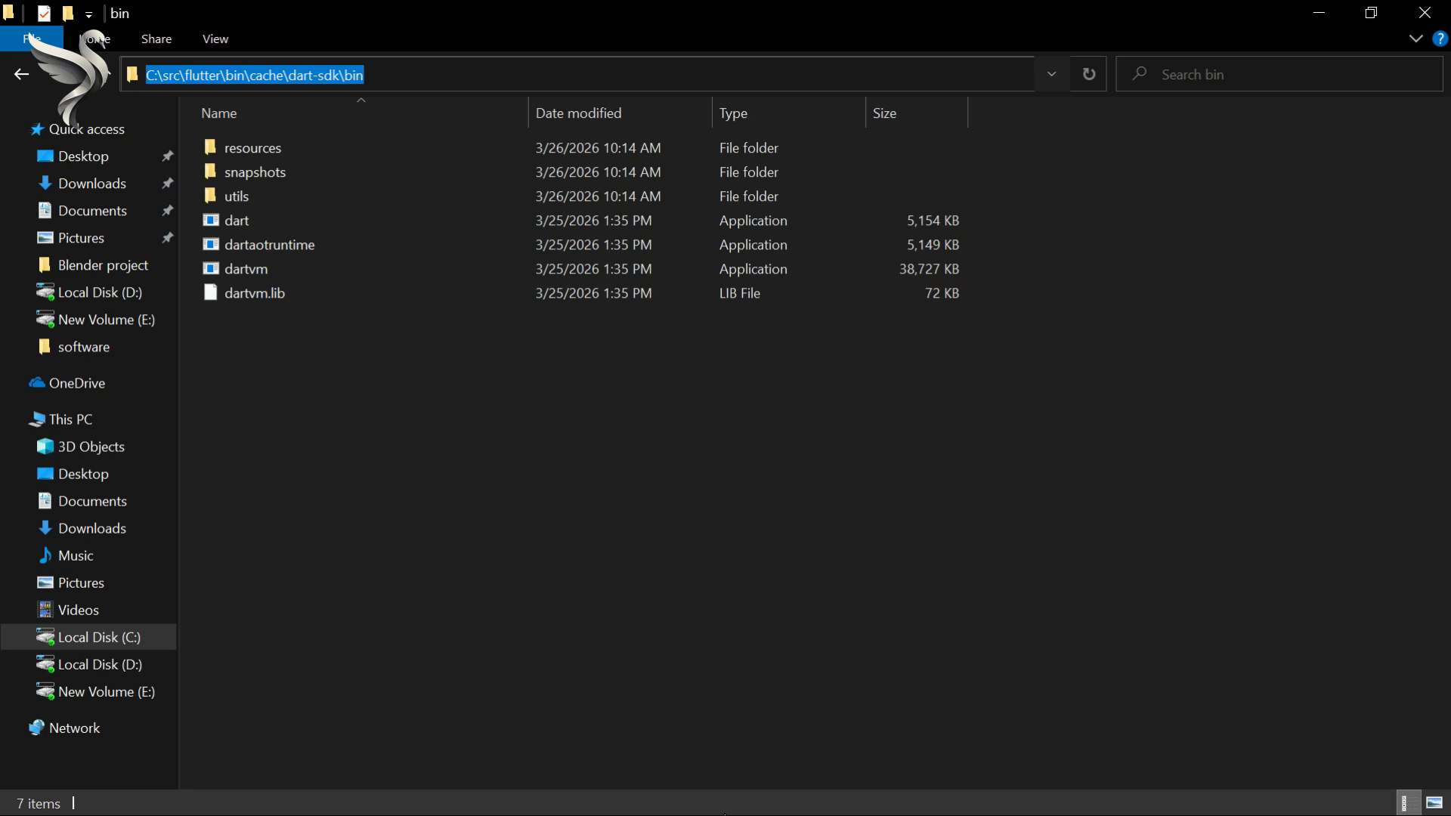
# - Return to the Path variable, add the entry C:\src\flutter\bin\cache\dart-sdk\bin, and save the environment variables
pyautogui.press('super')
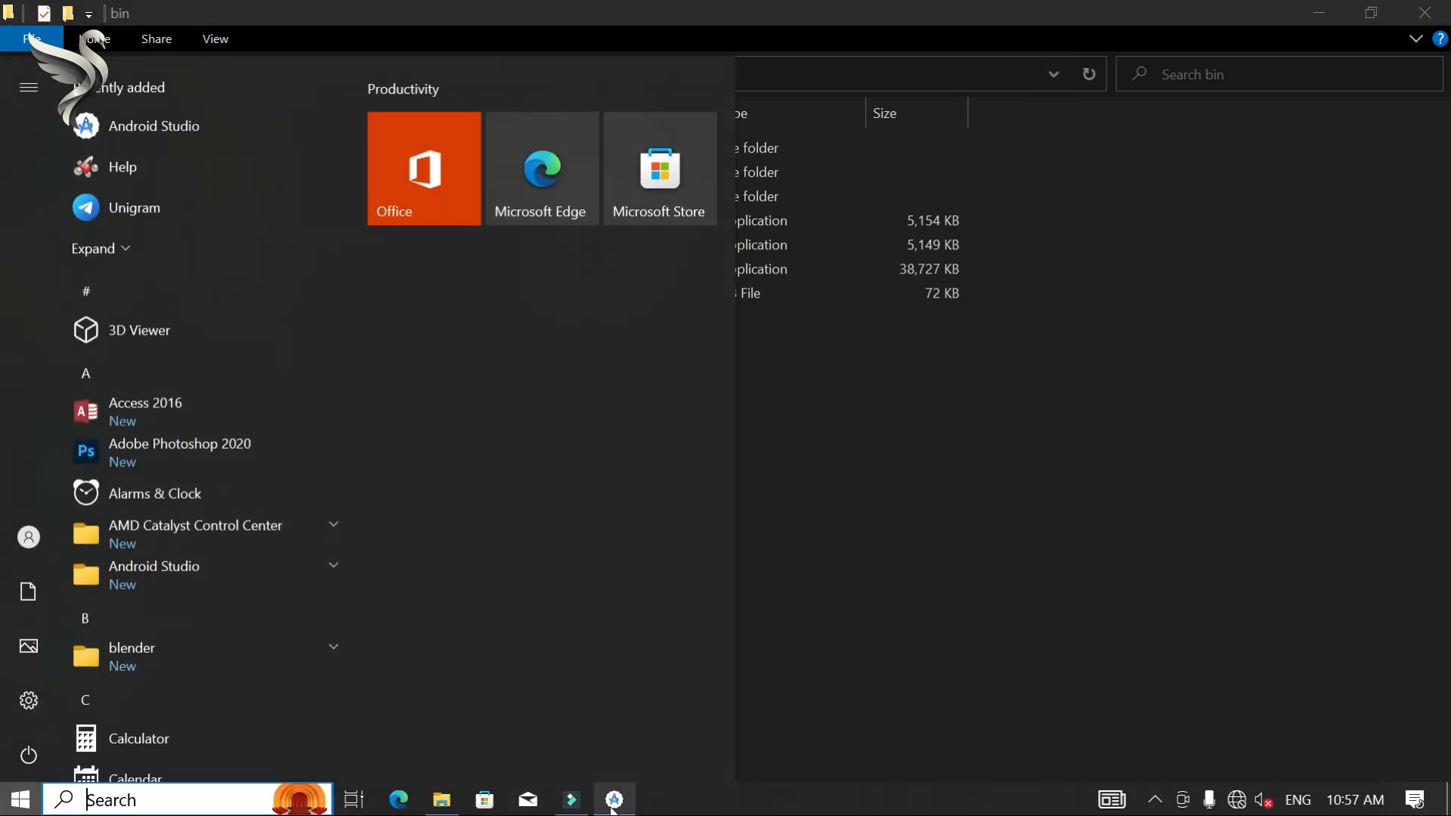
pyautogui.moveTo(569, 809)
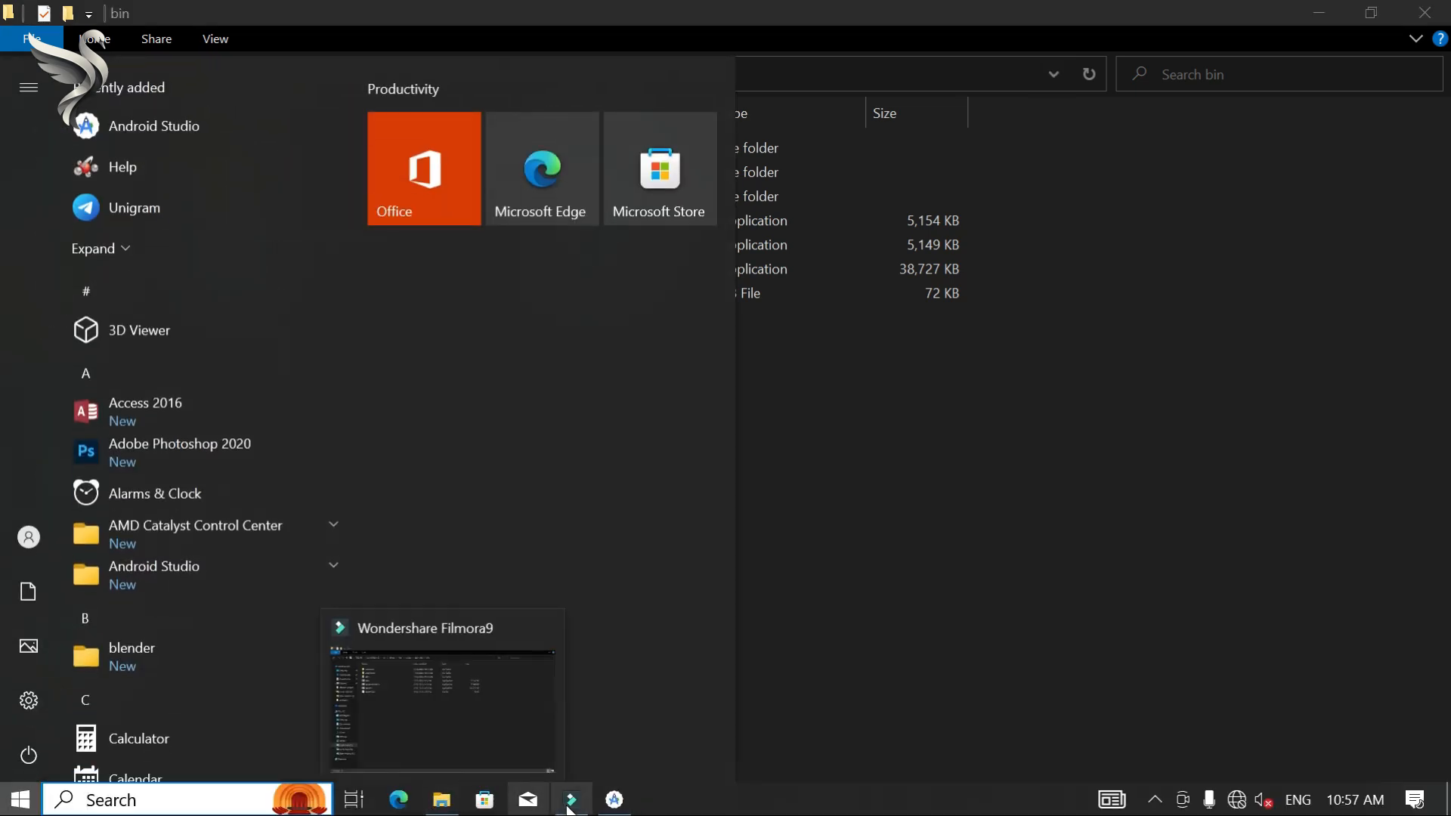
pyautogui.click(1326, 6)
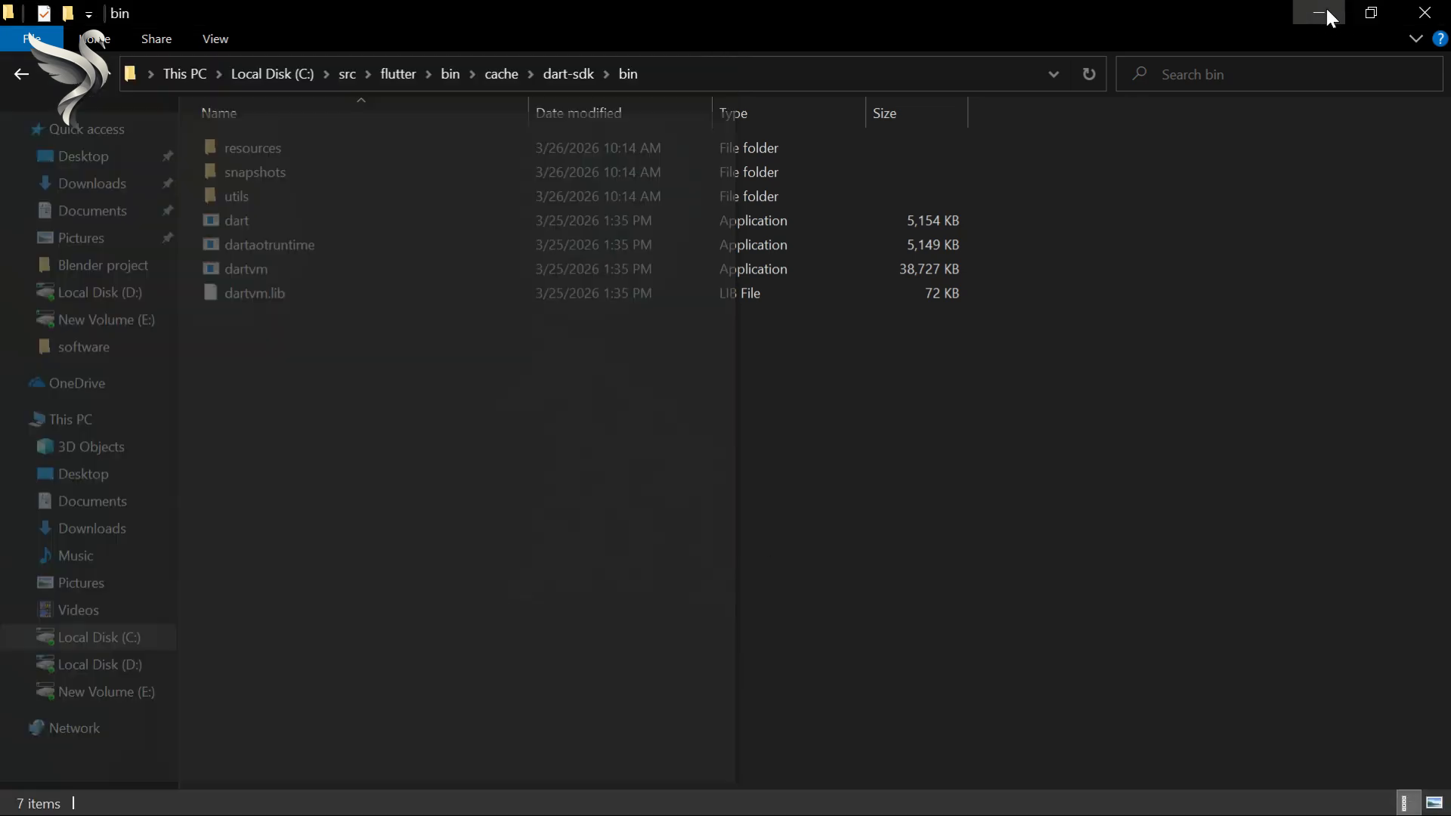
pyautogui.click(1325, 6)
pyautogui.click(961, 172)
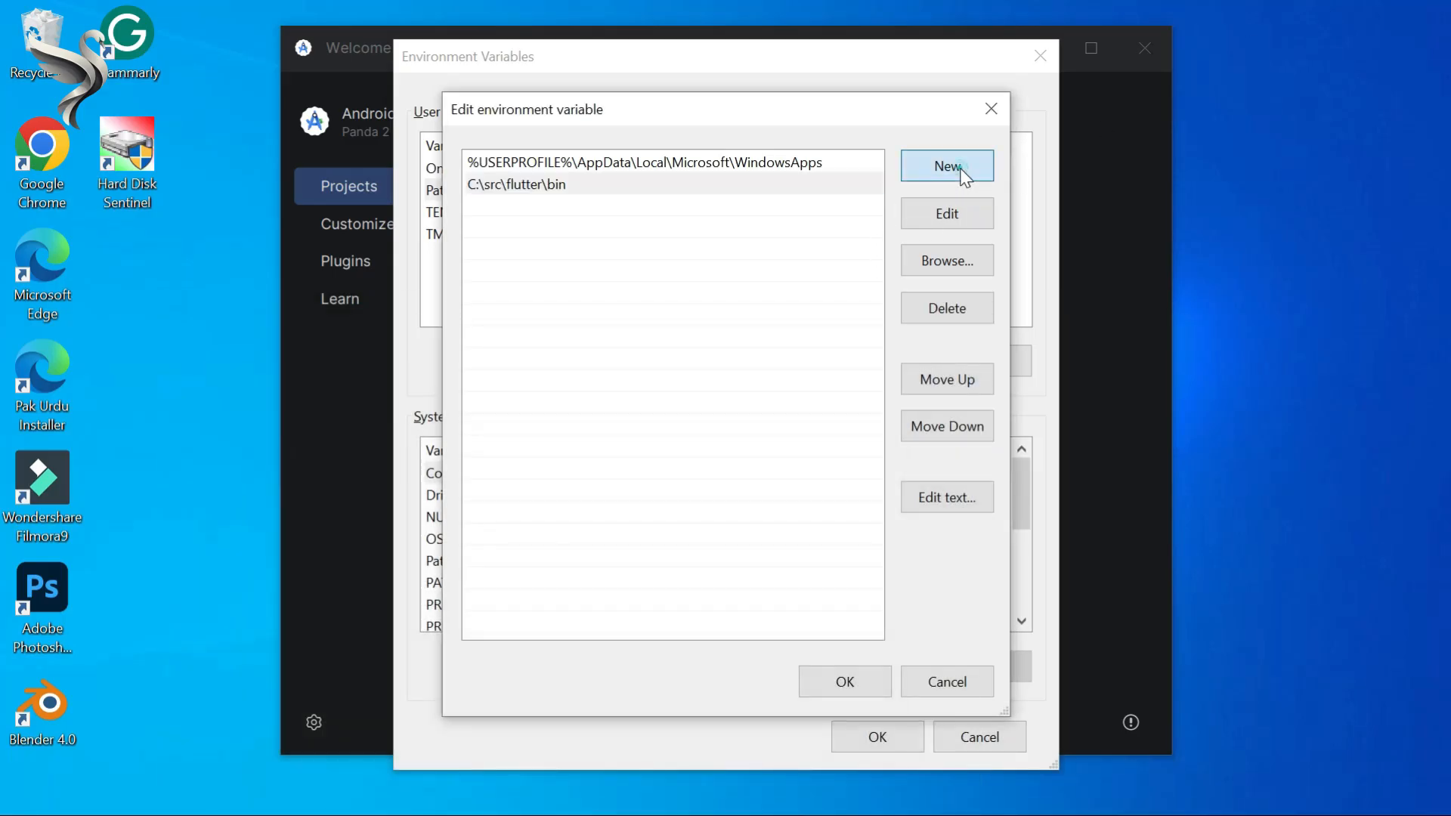
pyautogui.hotkey('ctrl', 'v')
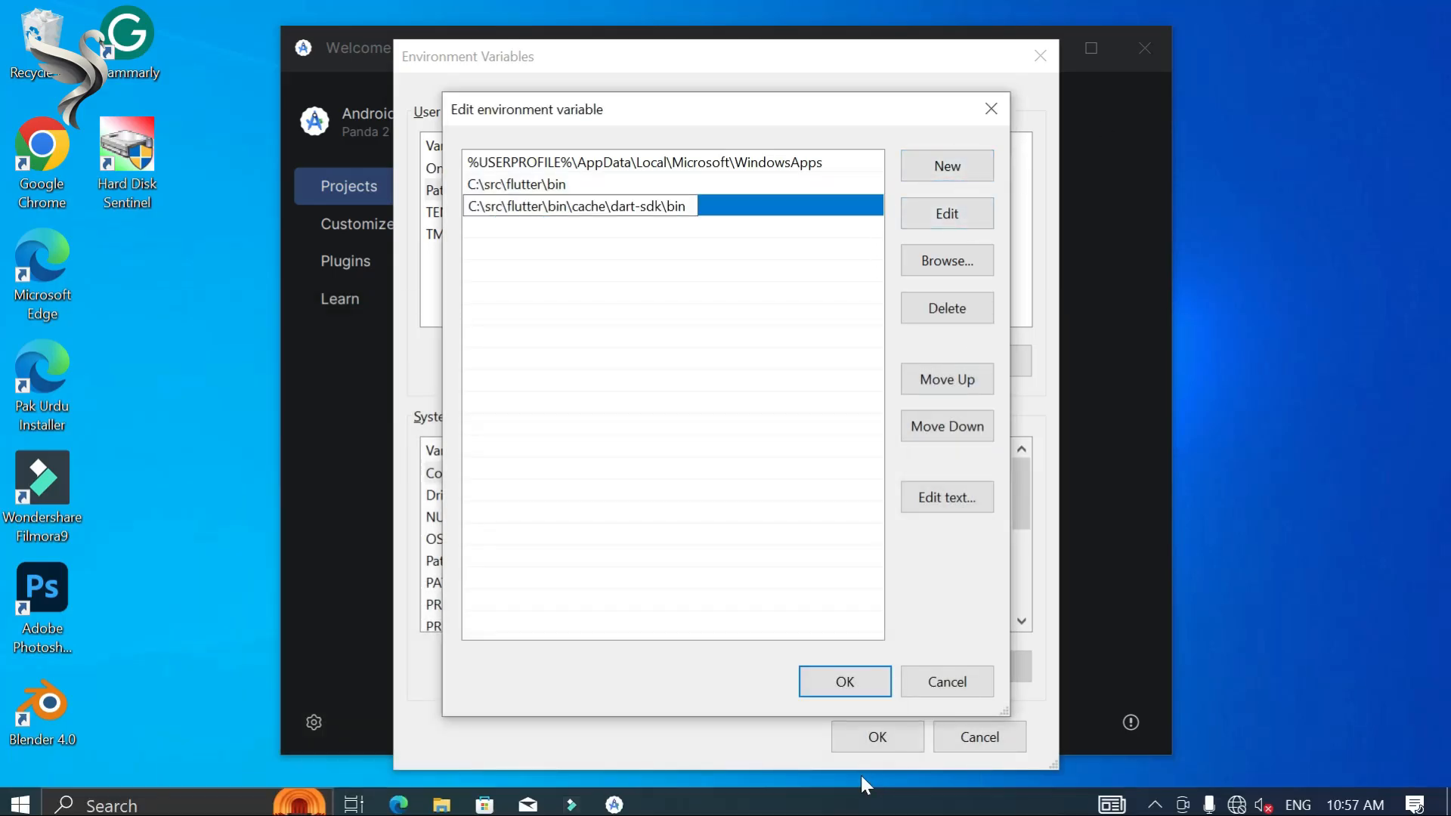
pyautogui.click(845, 682)
pyautogui.click(865, 737)
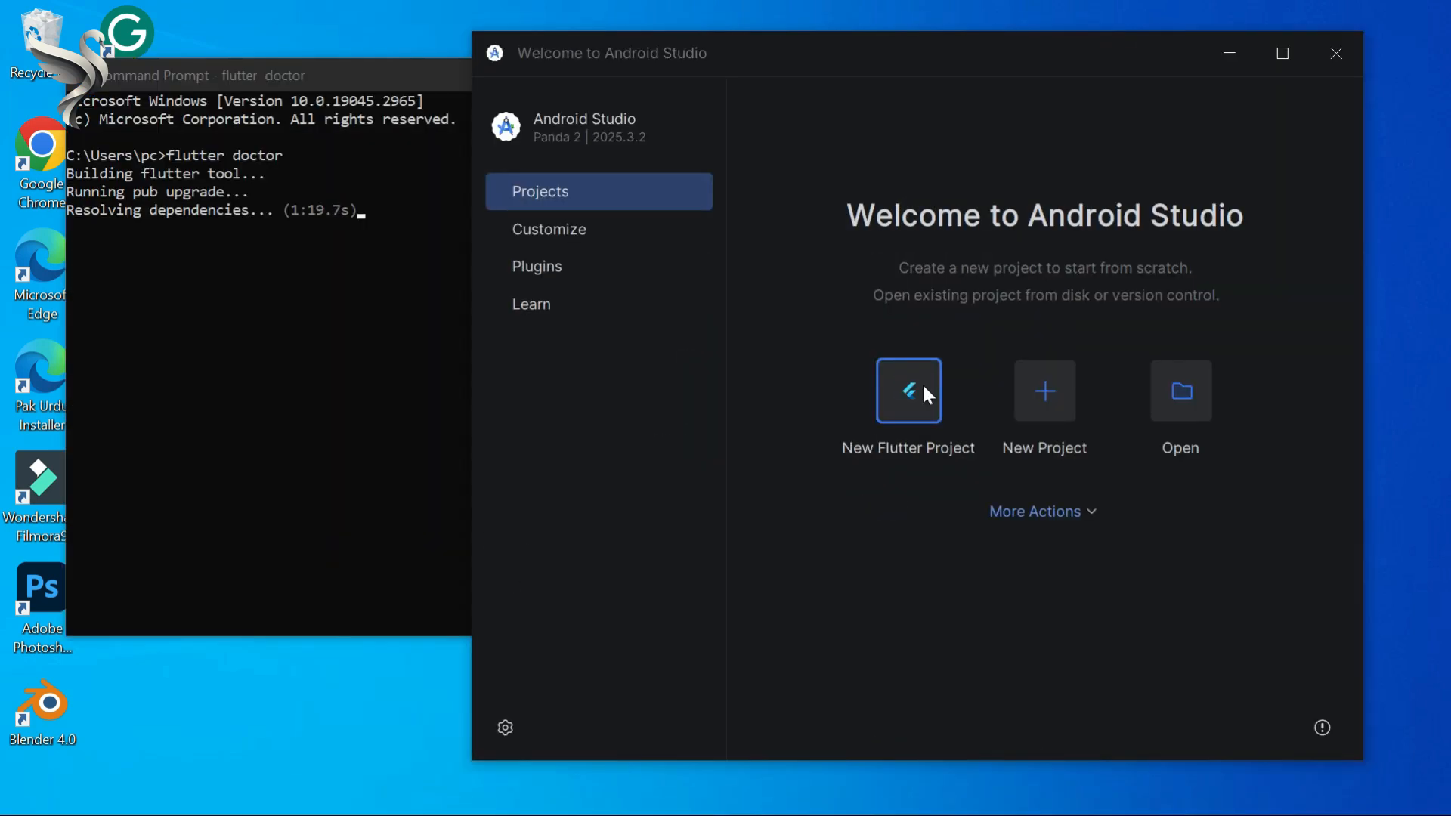
# - Start a new Flutter project from the Android Studio welcome screen
pyautogui.click(922, 385)
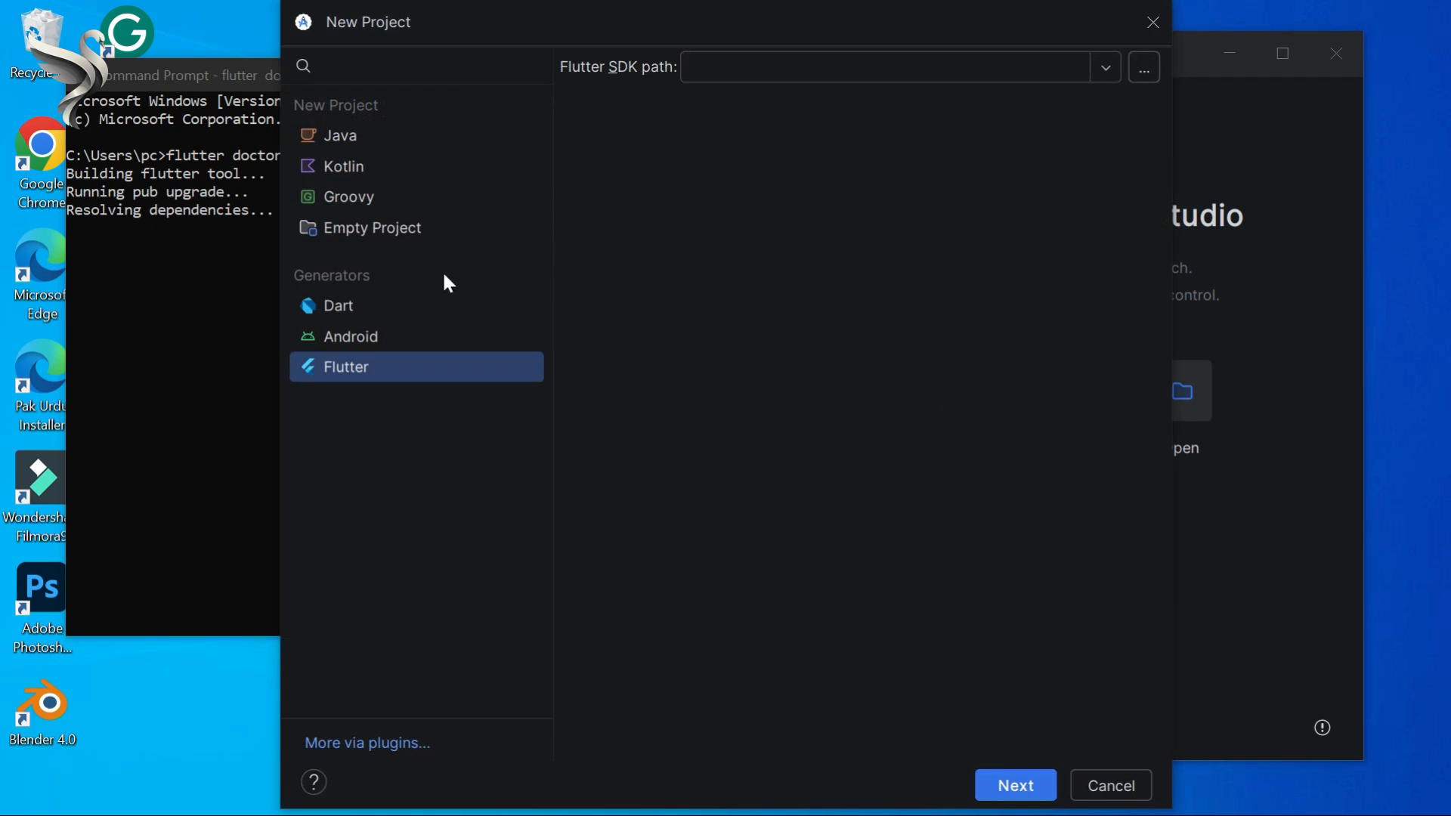
pyautogui.click(344, 305)
pyautogui.click(1147, 69)
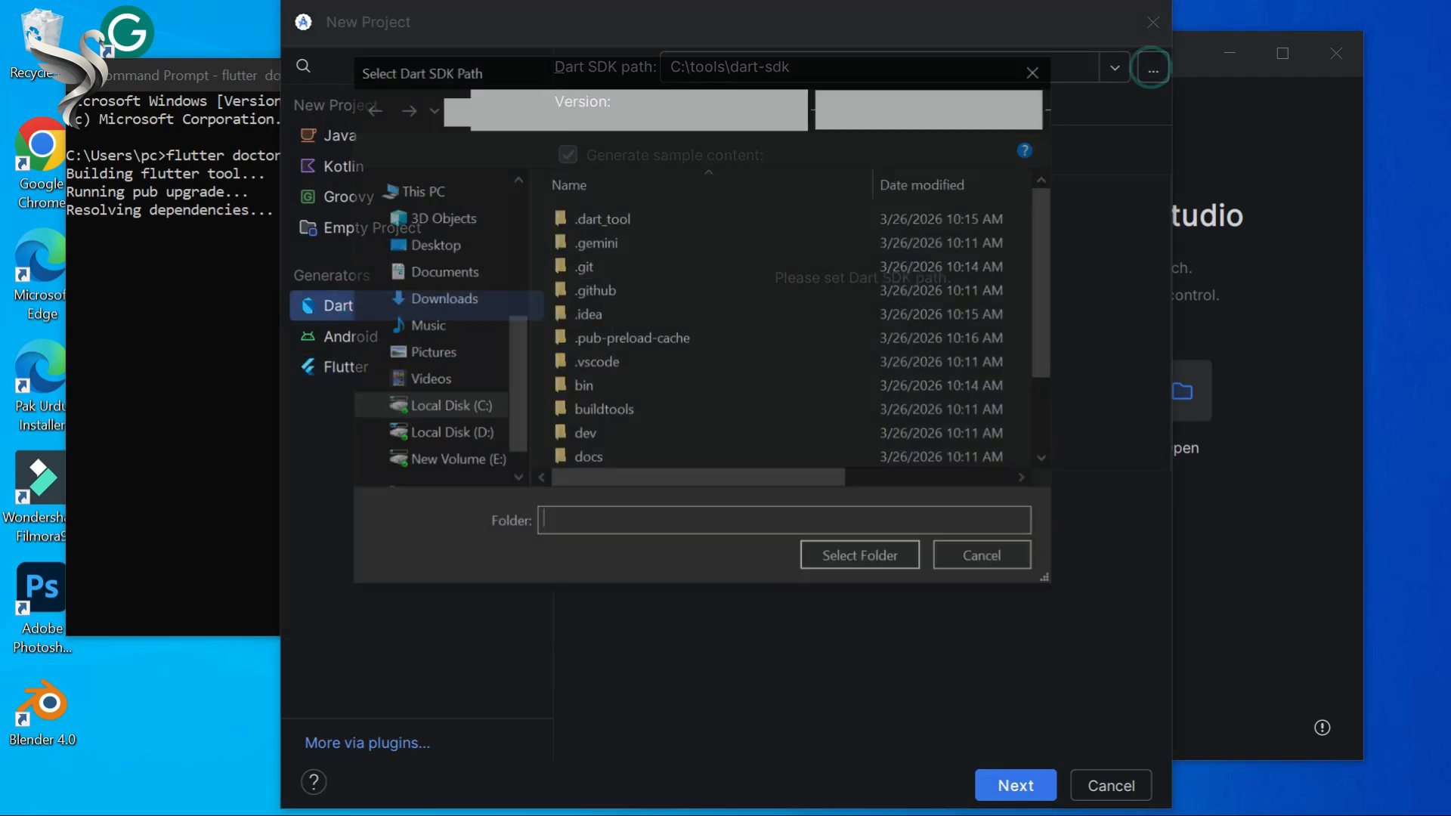
pyautogui.click(1037, 69)
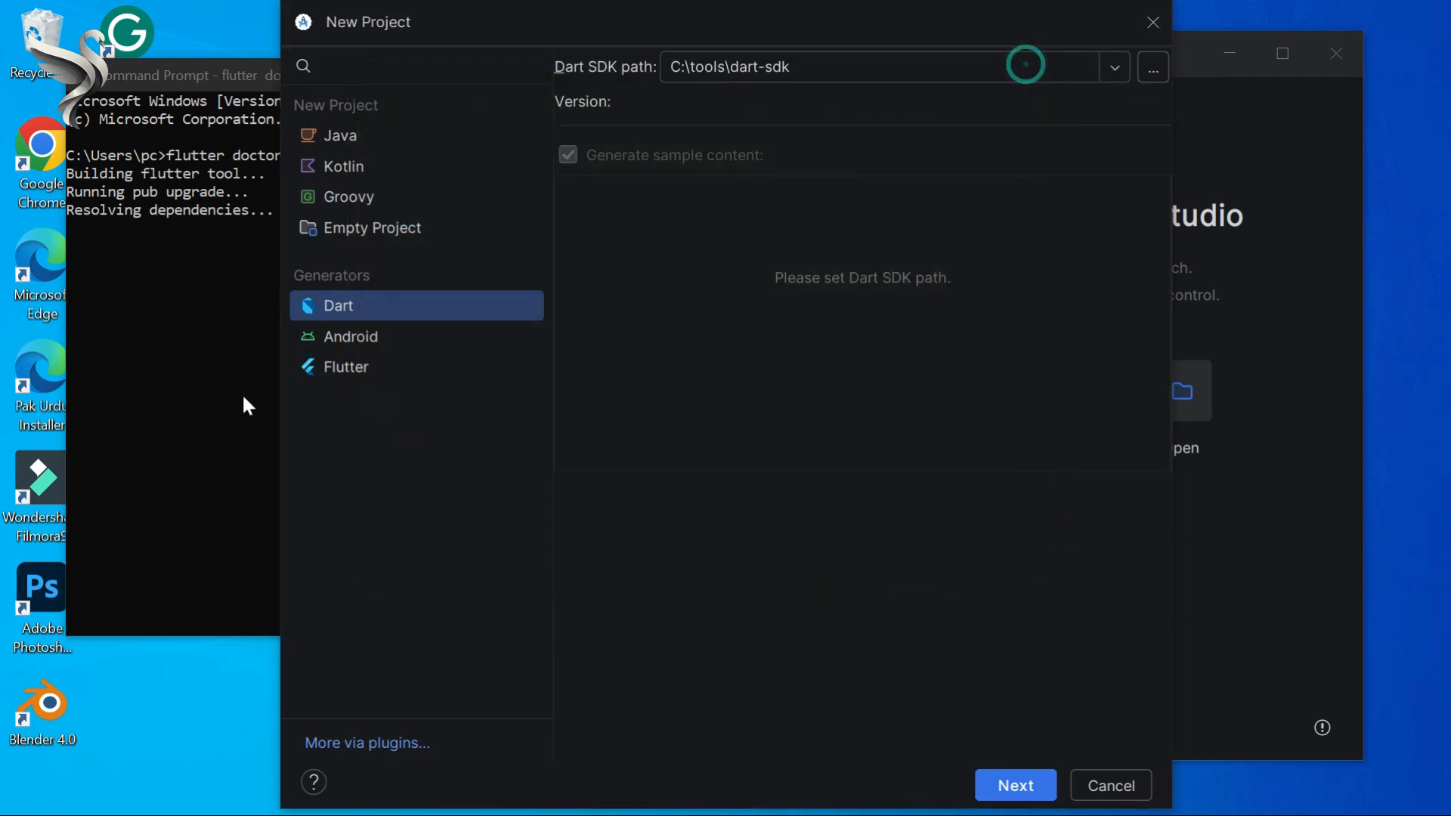
# - Set the Flutter SDK path of the Flutter generator to C:\src\flutter
pyautogui.click(343, 367)
pyautogui.click(1144, 67)
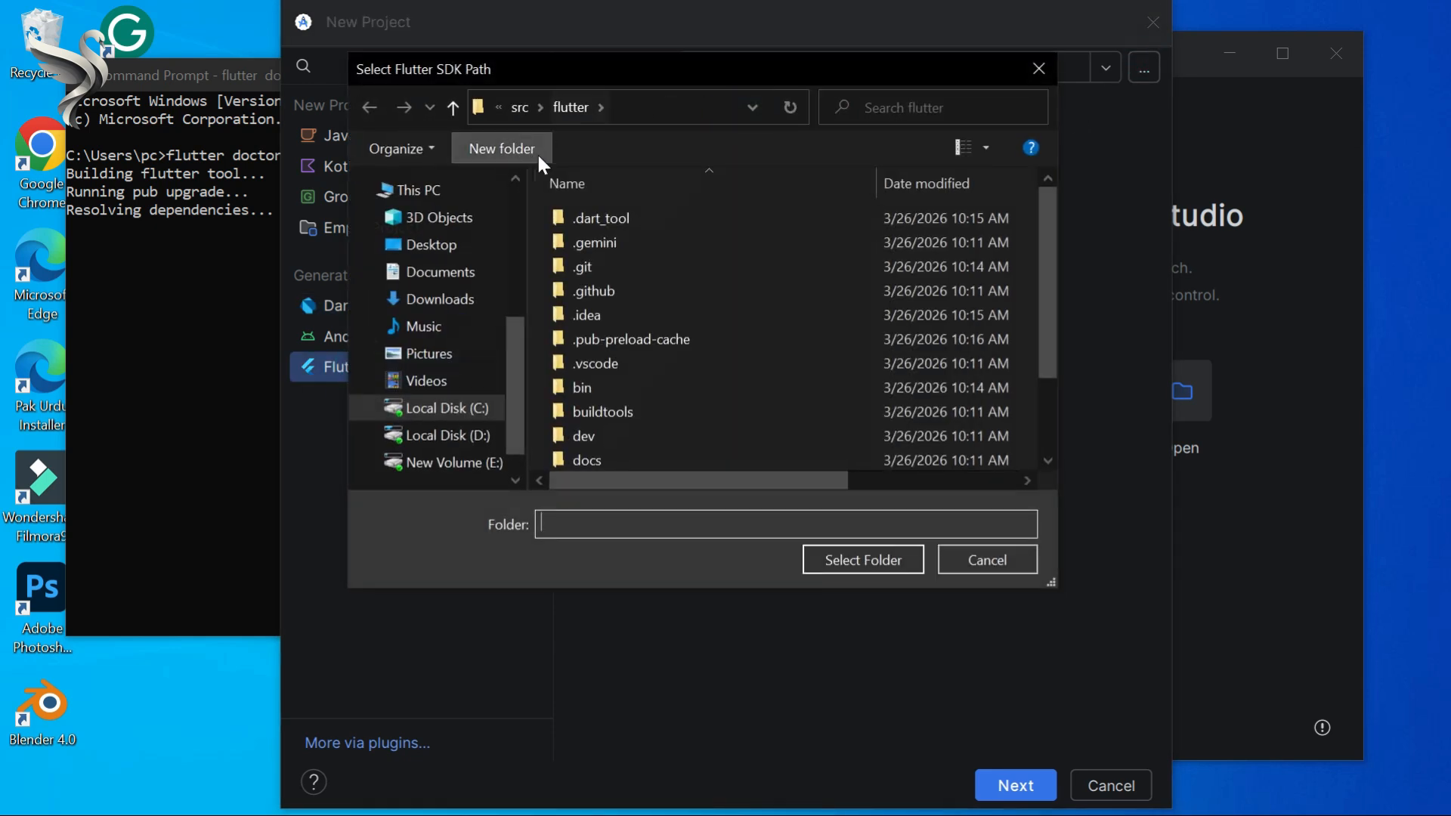
pyautogui.click(823, 559)
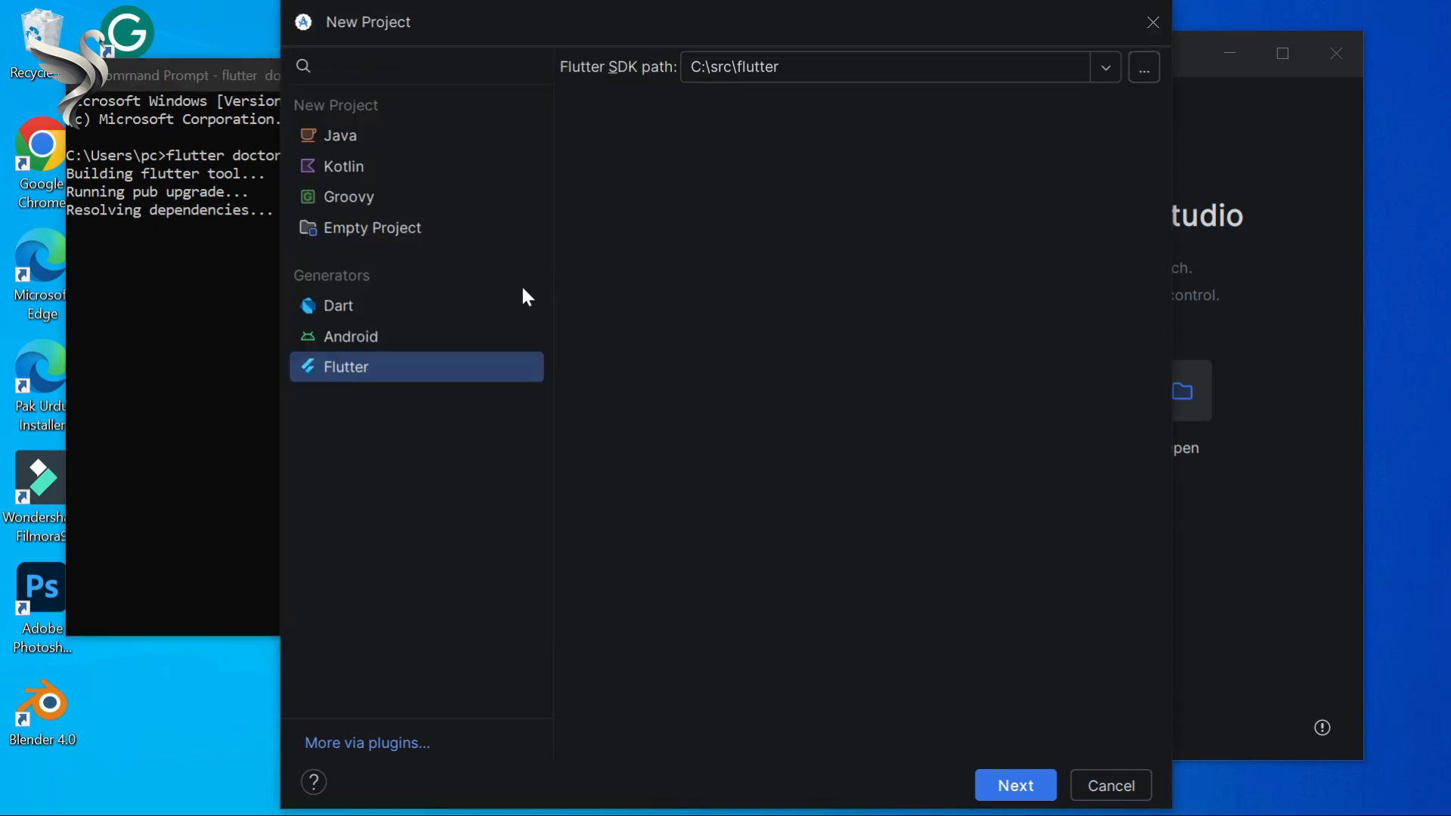
# - Try to set the Dart SDK path of the Dart generator to C:\src\flutter\bin\cache\dart-sdk\bin
pyautogui.click(373, 310)
pyautogui.click(1147, 68)
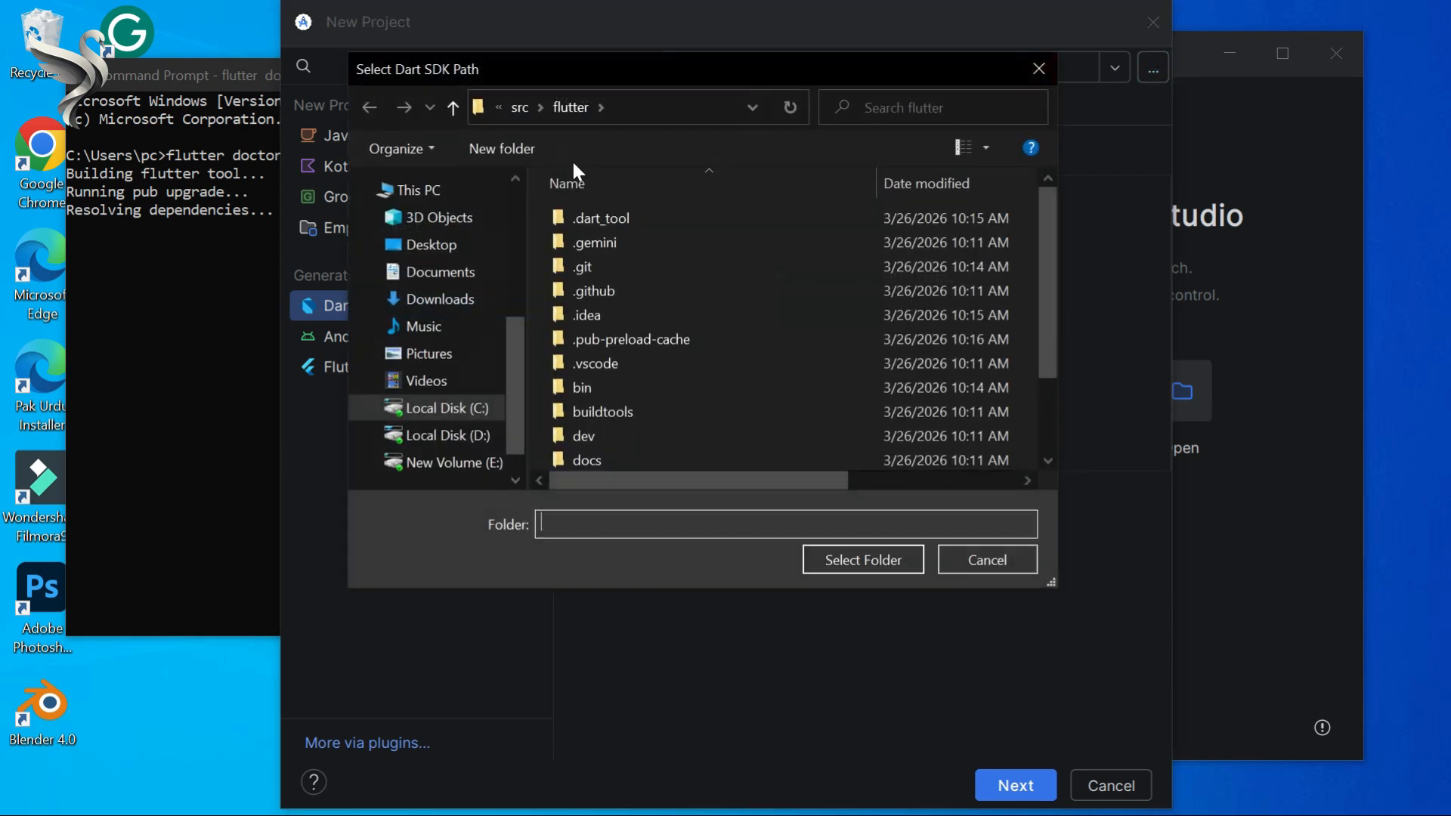
pyautogui.doubleClick(612, 389)
pyautogui.doubleClick(592, 219)
pyautogui.doubleClick(627, 243)
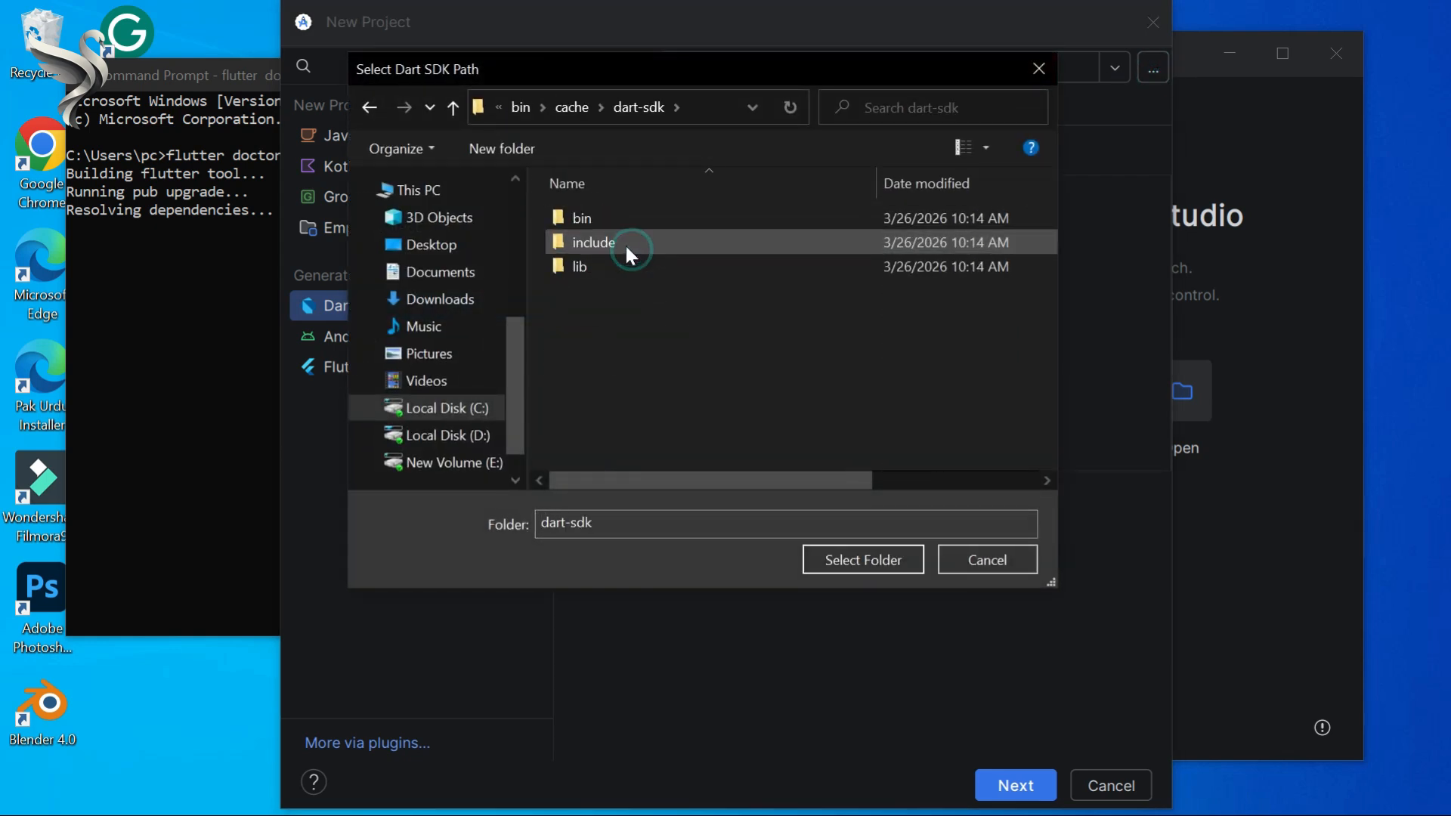
pyautogui.click(582, 217)
pyautogui.click(863, 560)
pyautogui.click(955, 67)
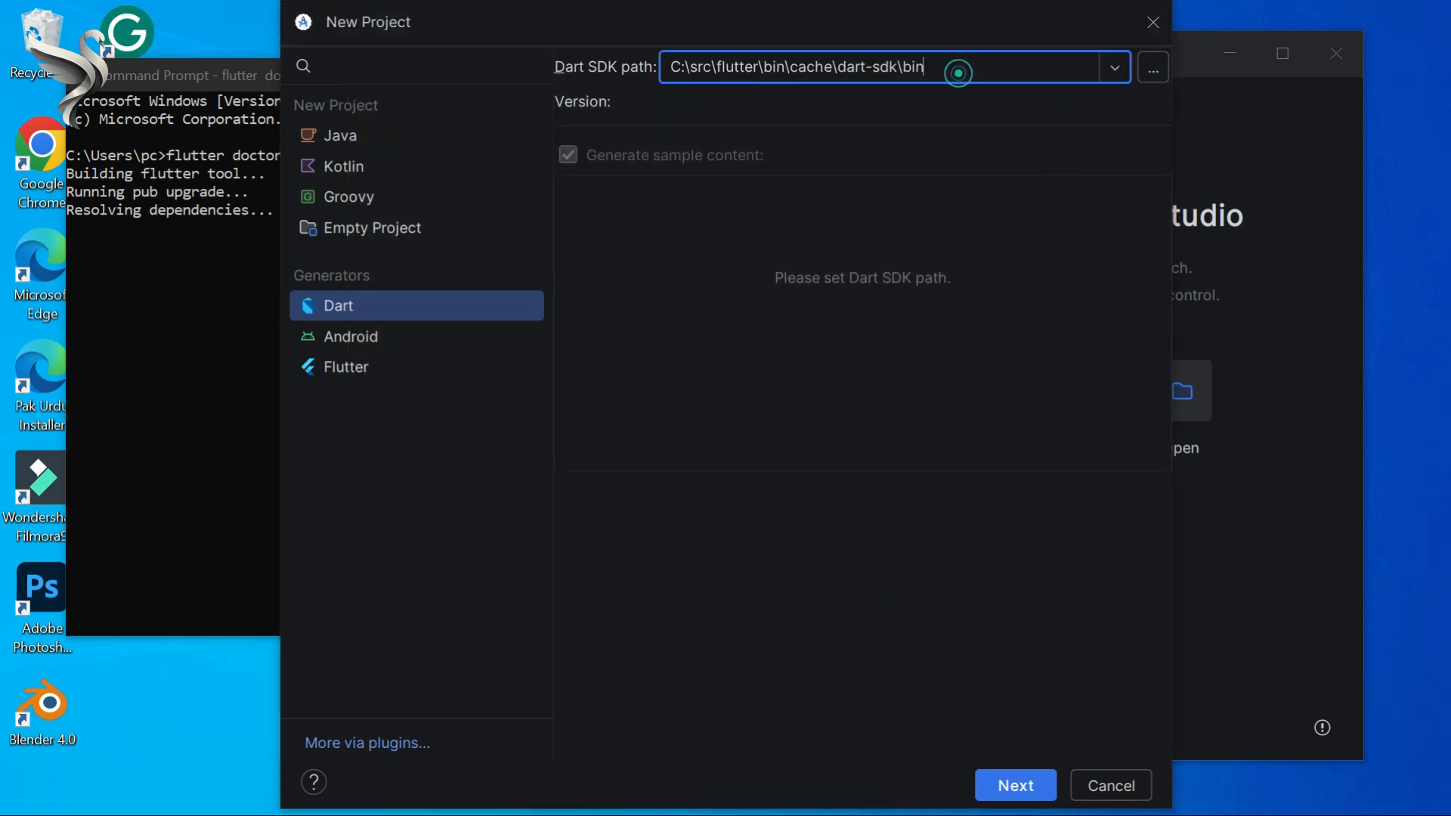
# - Set the Dart SDK path to the dart-sdk folder itself, C:\src\flutter\bin\cache\dart-sdk
pyautogui.click(1123, 73)
pyautogui.click(1153, 68)
pyautogui.click(592, 99)
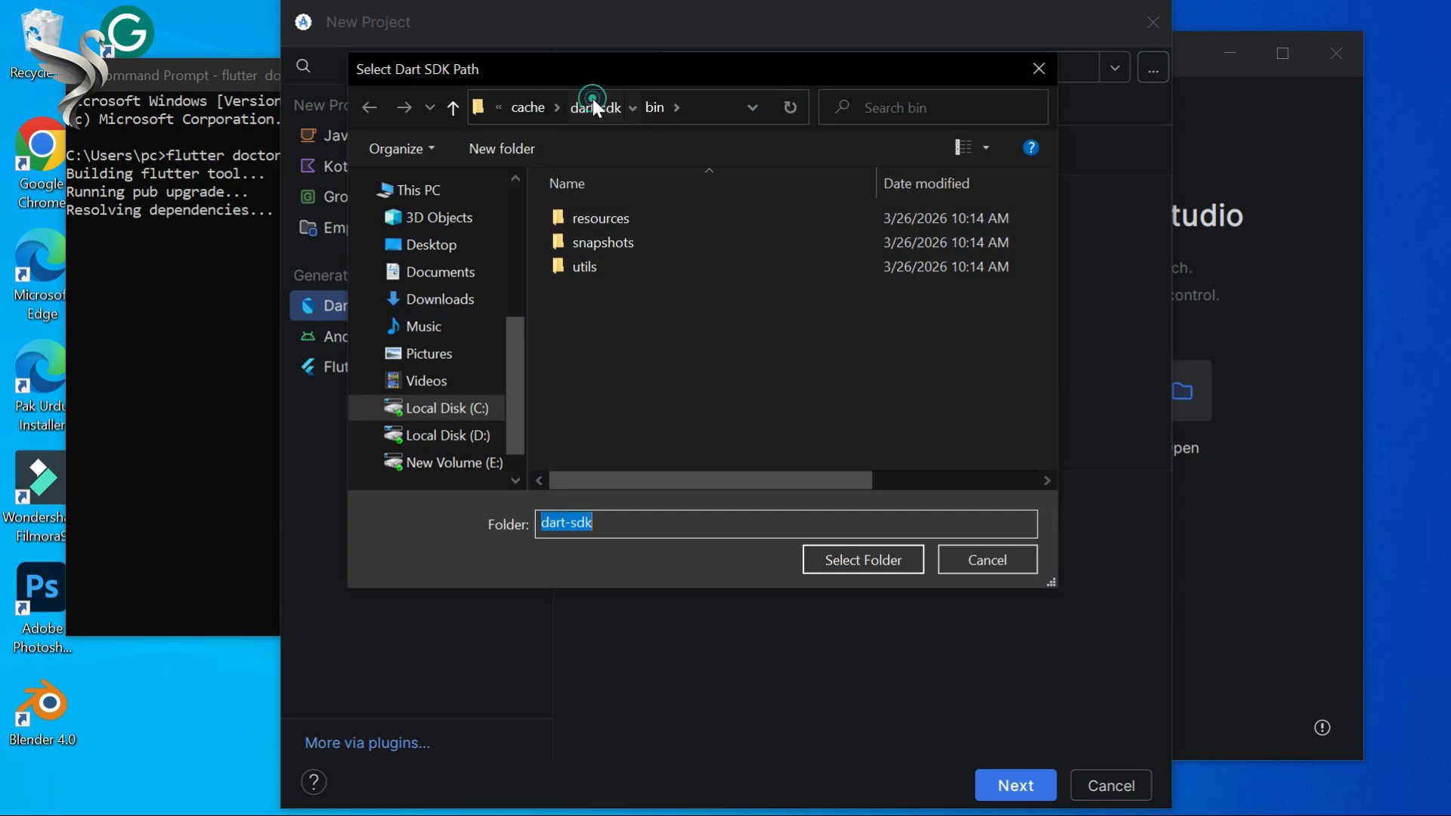
pyautogui.click(863, 563)
# - Create a Dart CLI Application project with sample content, keeping the default name untitled1 and location
pyautogui.click(442, 337)
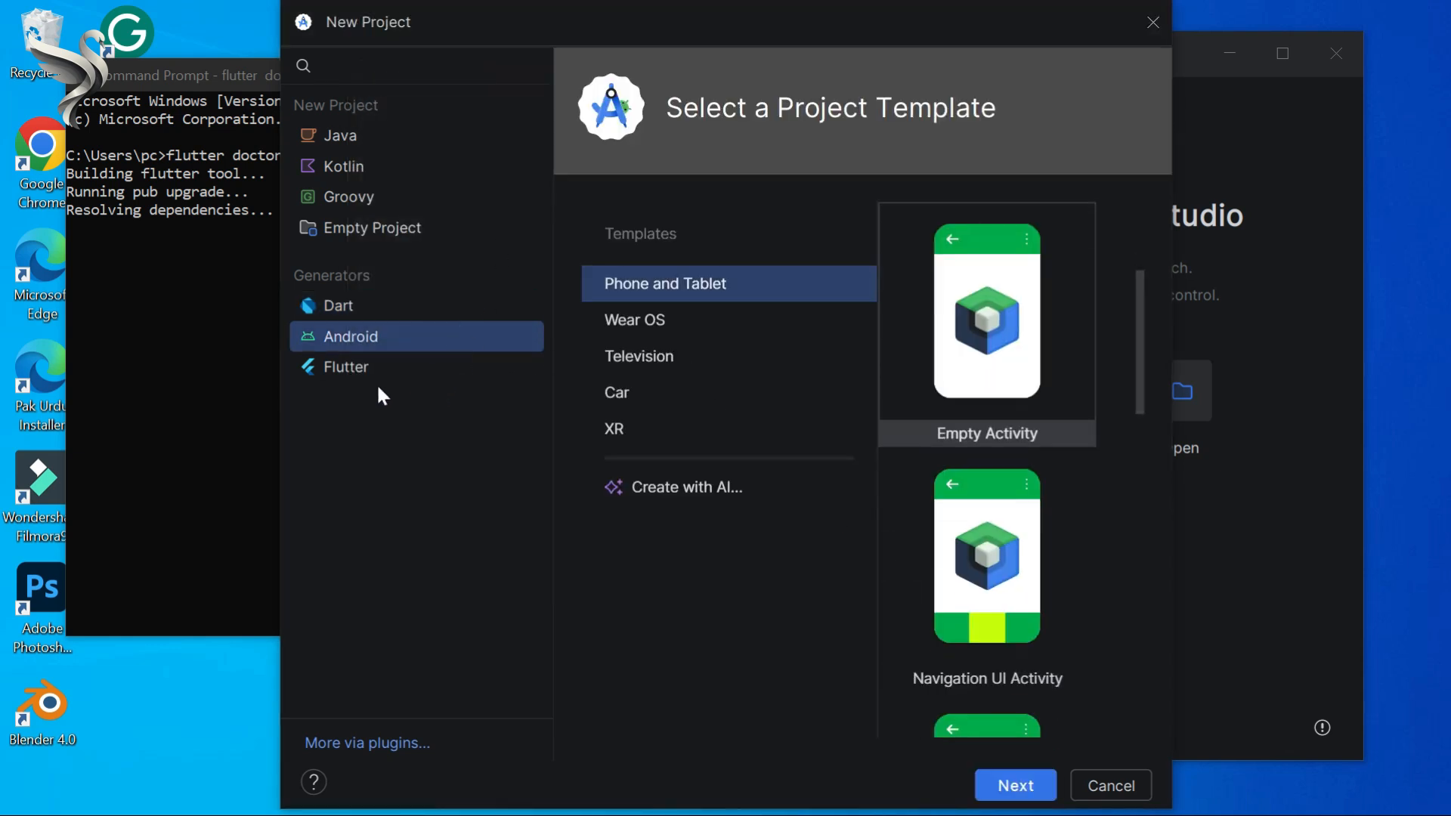
pyautogui.click(377, 370)
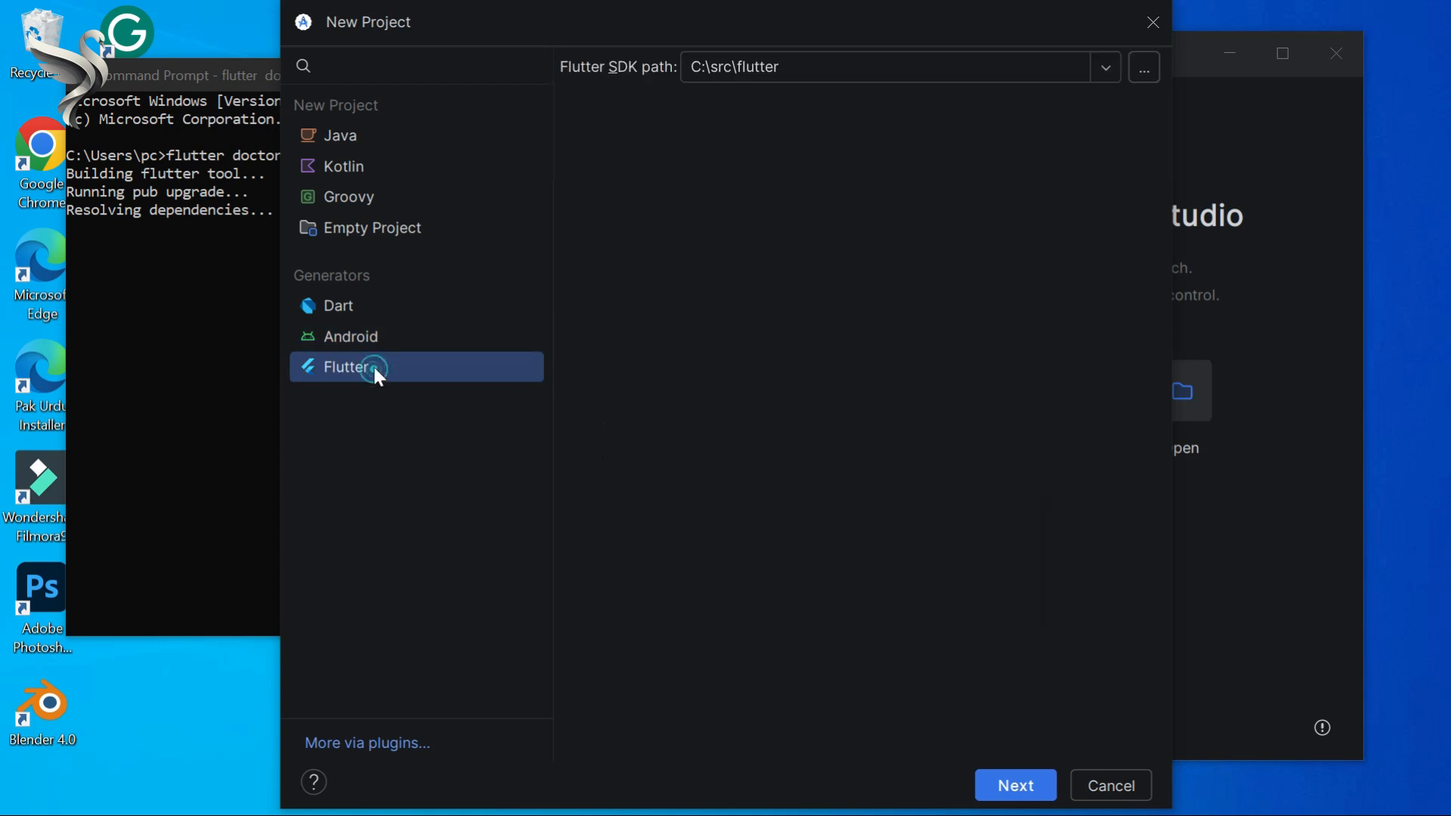
pyautogui.click(373, 294)
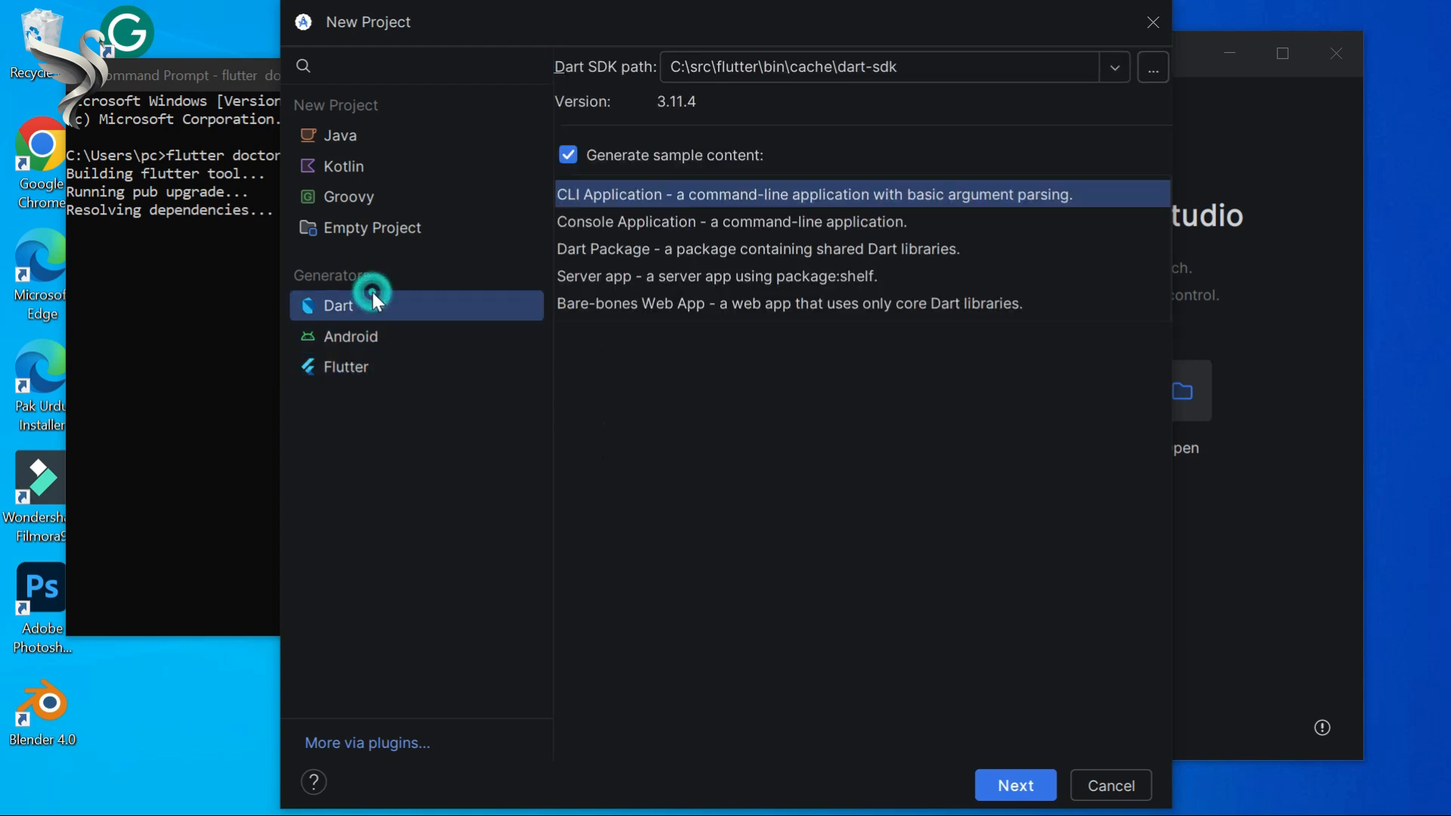
pyautogui.click(1013, 785)
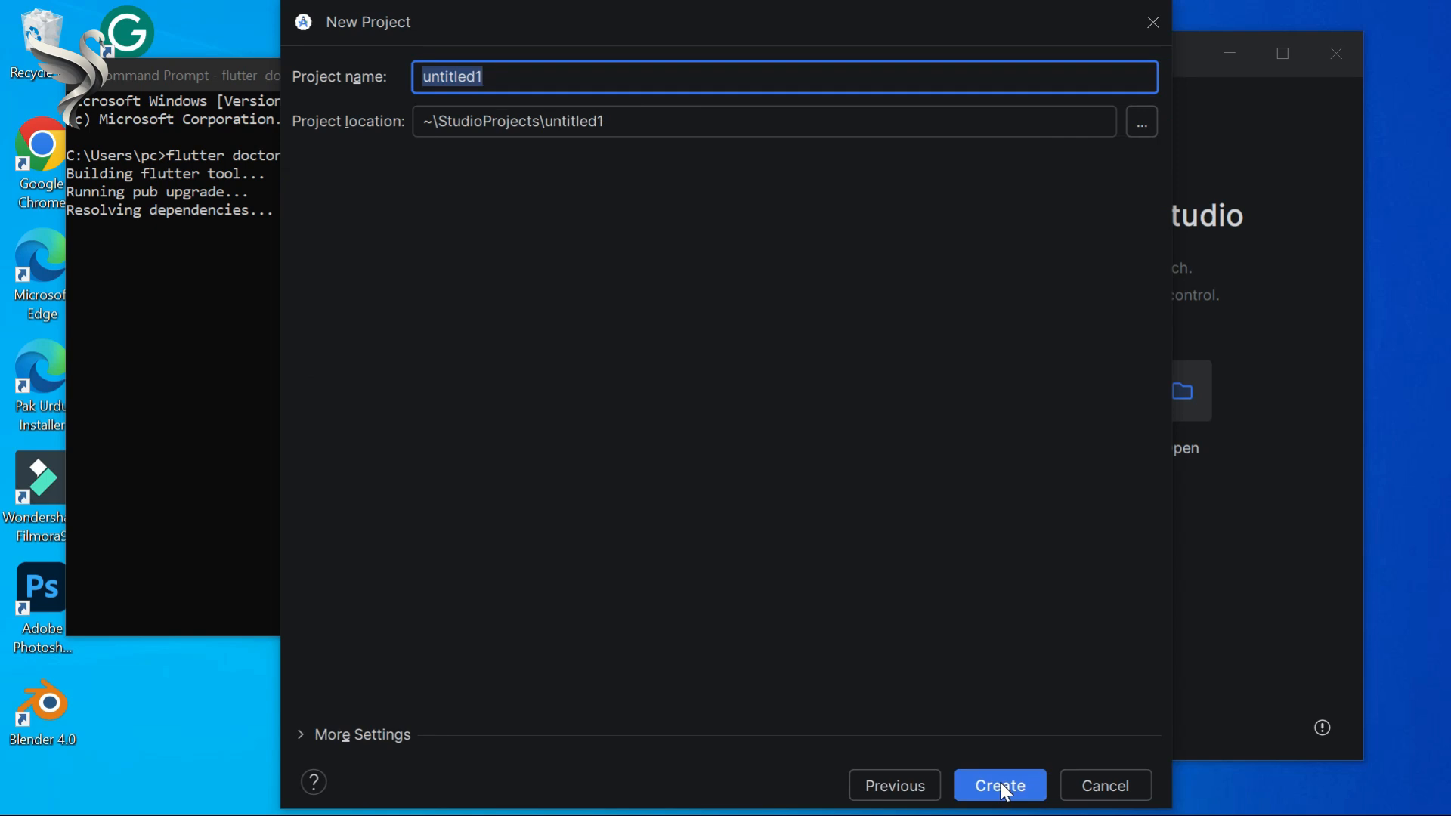
pyautogui.click(398, 732)
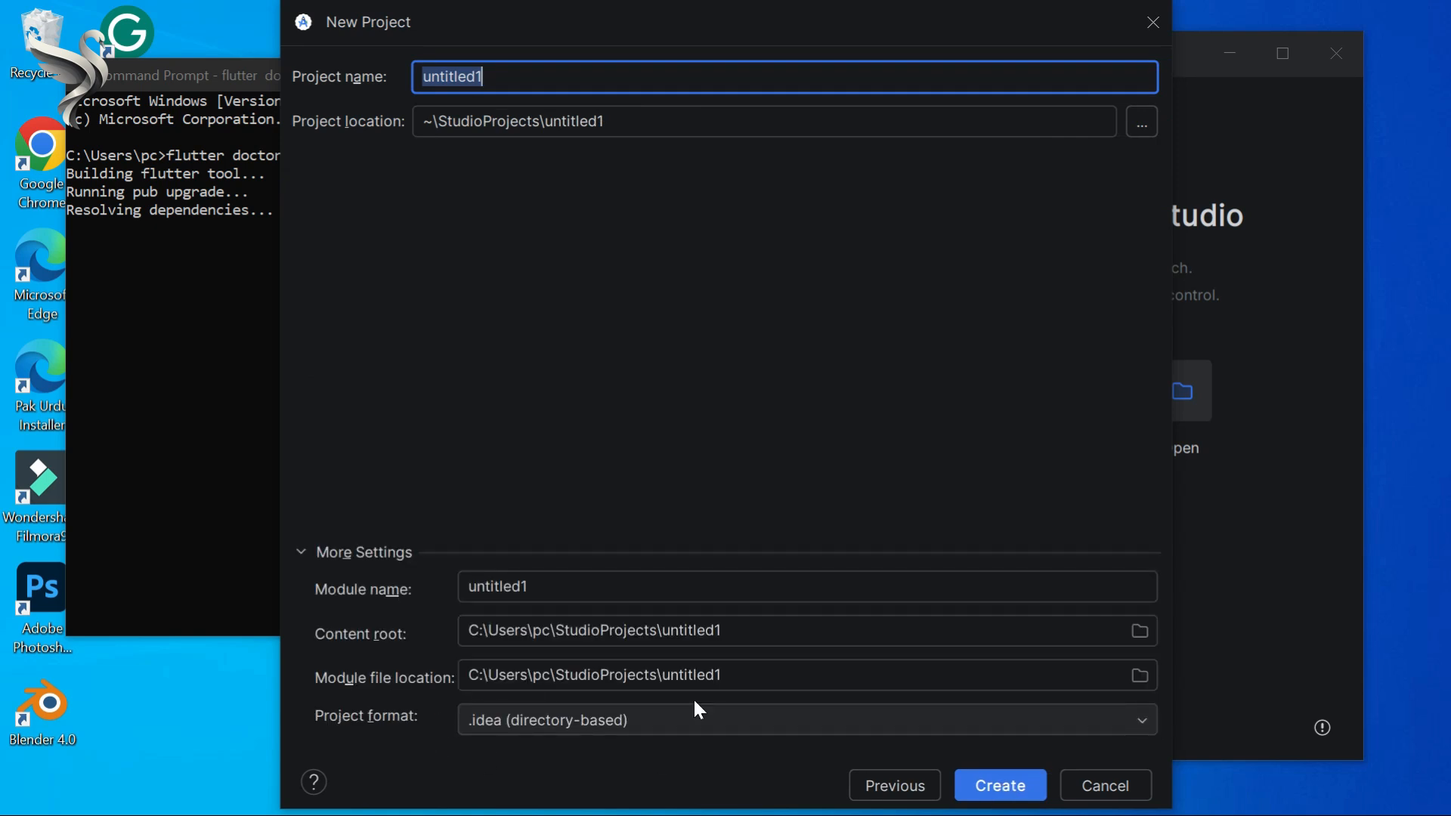
pyautogui.click(999, 784)
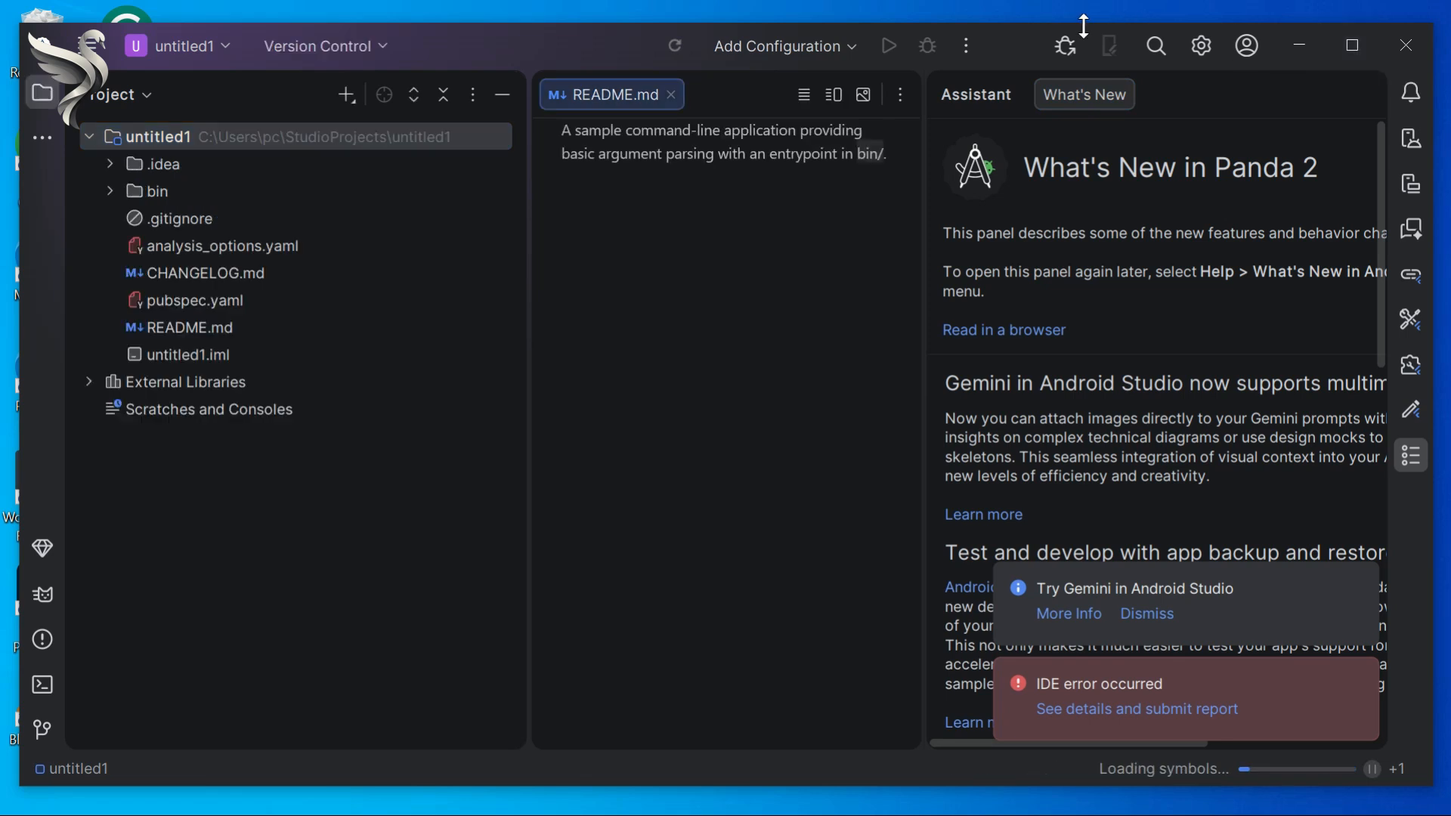
# - In the Android SDK settings, mark the SDK tools NDK (Side by side) and Android SDK Command-line Tools (latest) for installation
pyautogui.doubleClick(1005, 43)
pyautogui.click(1226, 23)
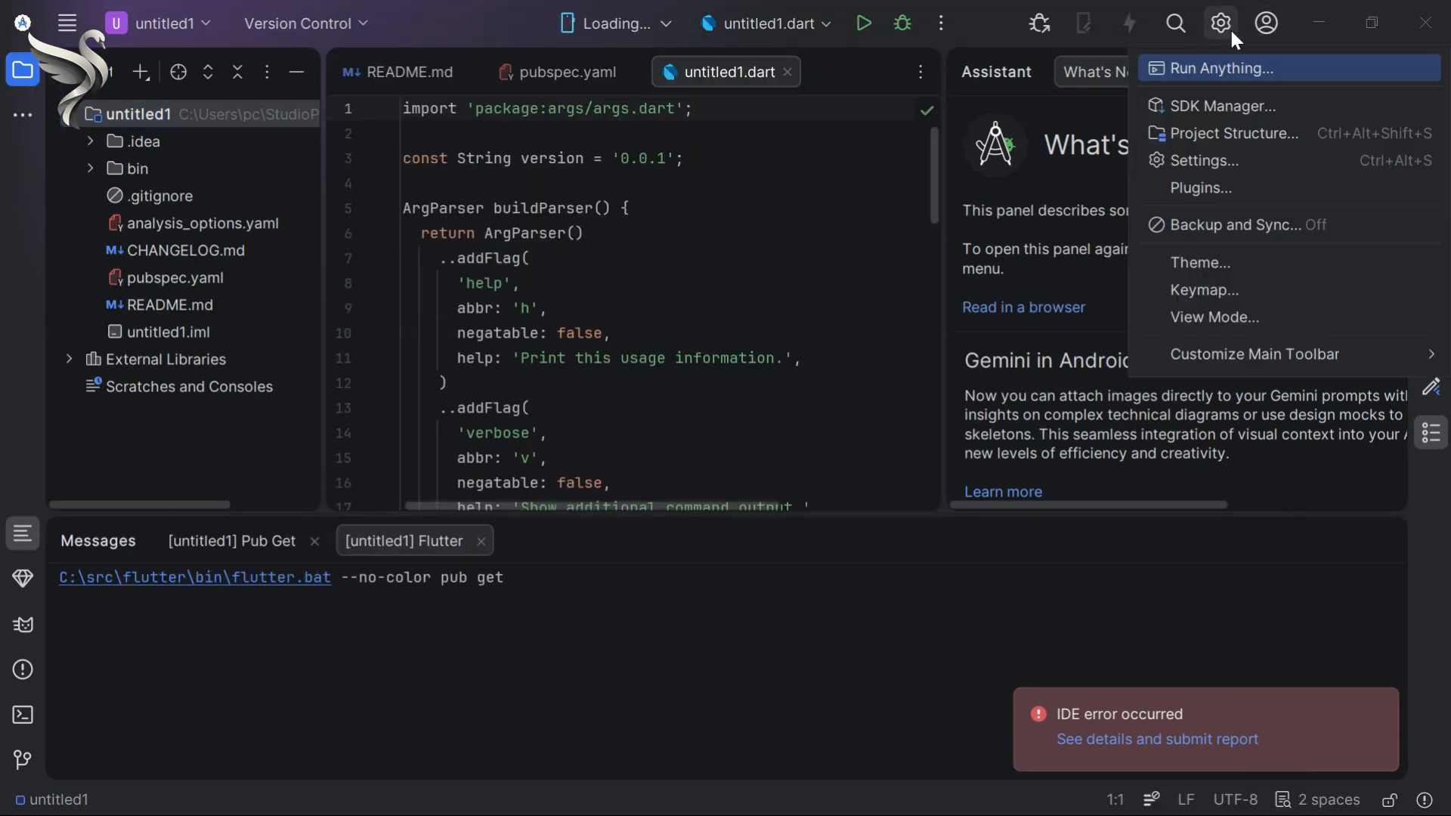
pyautogui.click(1219, 165)
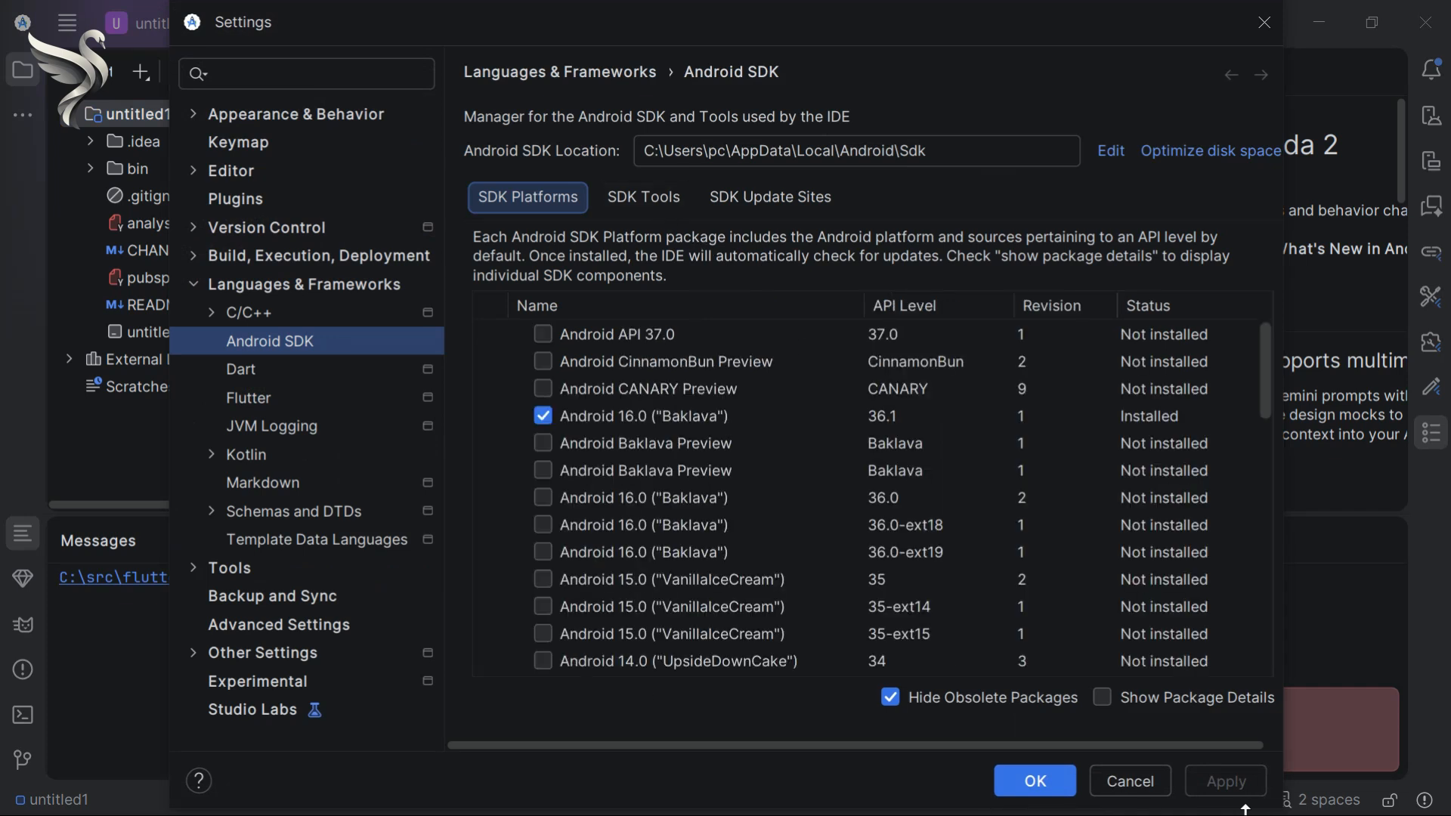
pyautogui.click(650, 193)
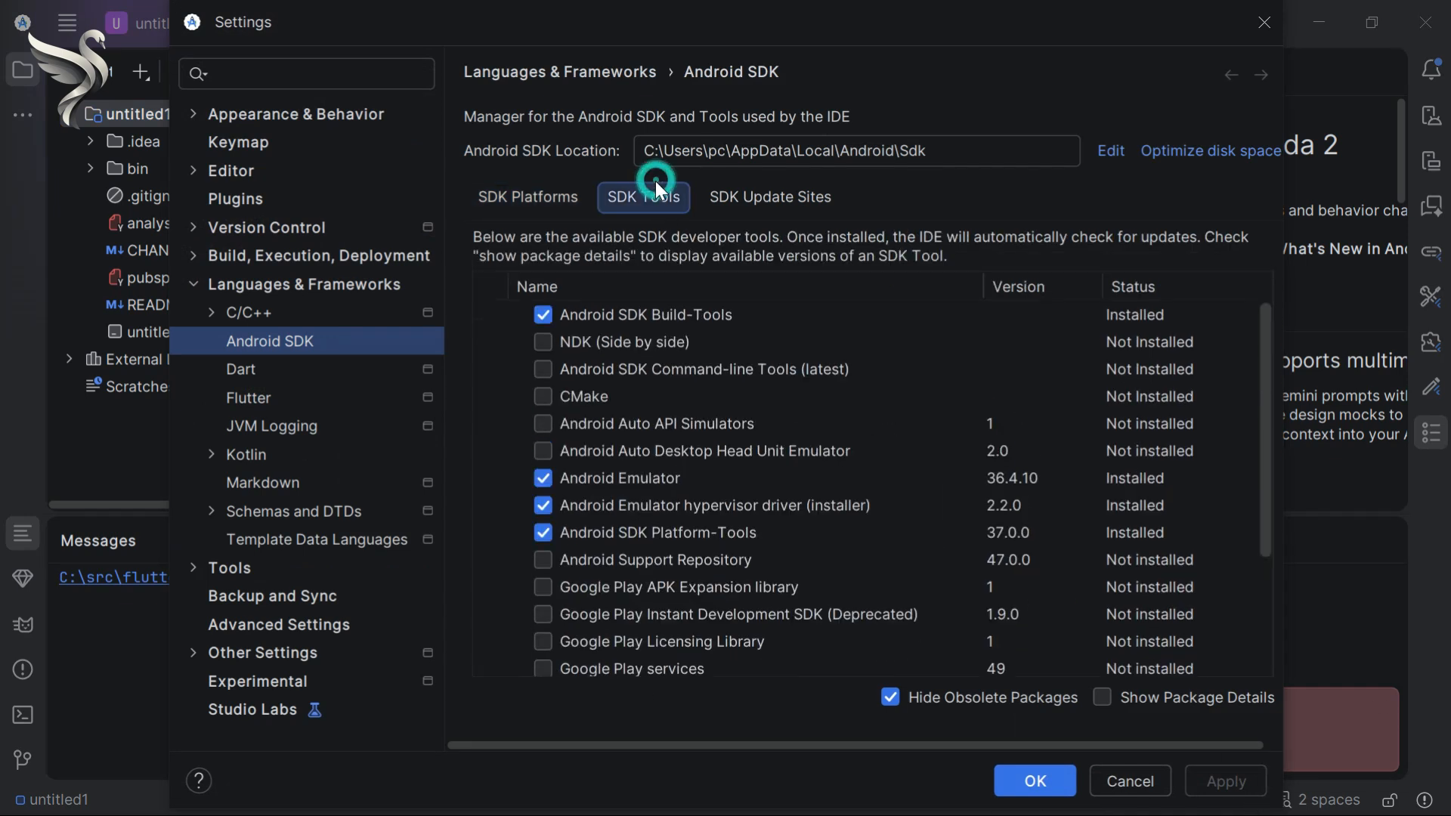
pyautogui.click(542, 342)
pyautogui.click(541, 370)
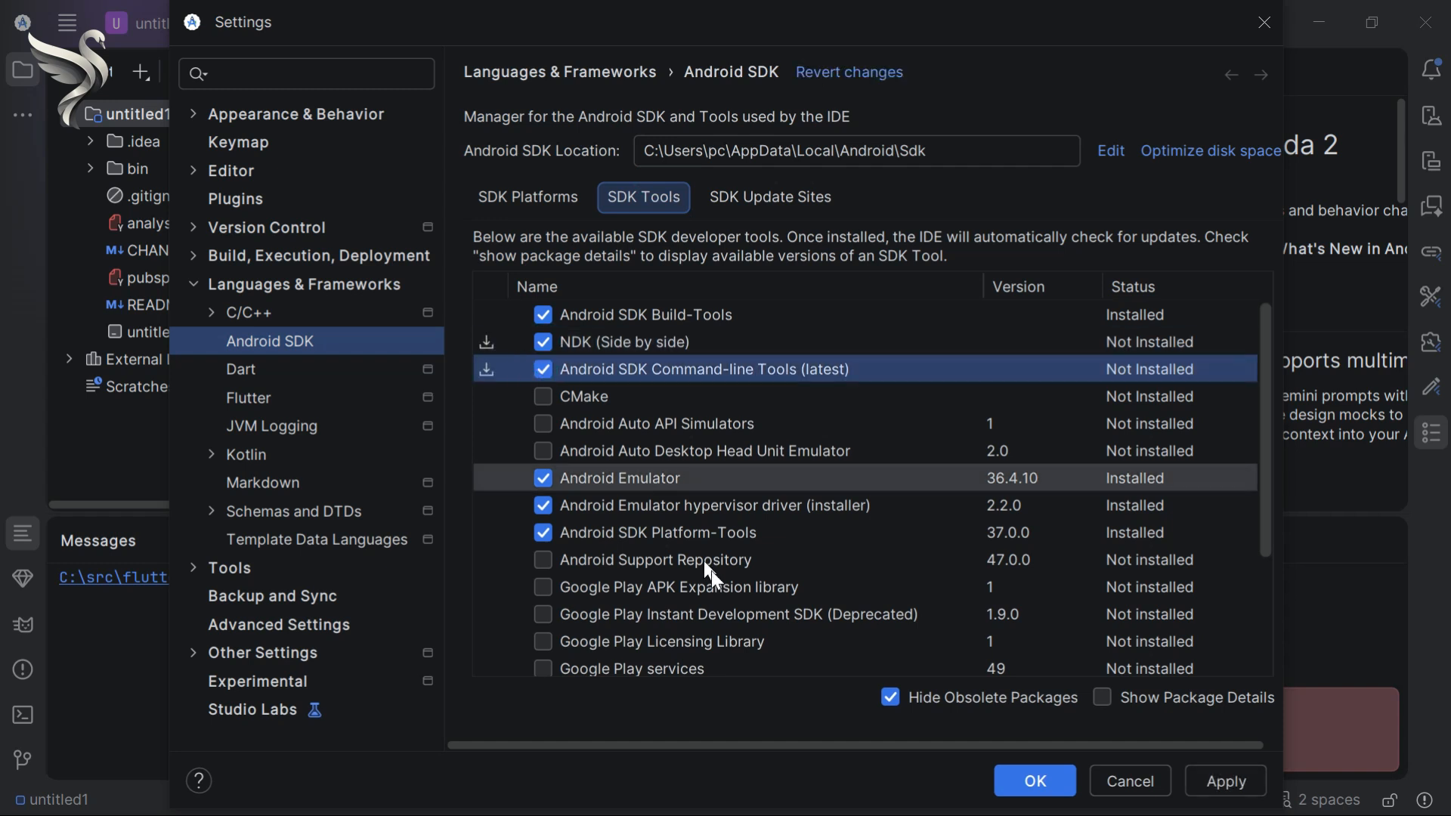
# - Check the SDK platform list, install the two marked SDK tools, and close the settings
pyautogui.scroll(-3, 711, 575)
pyautogui.scroll(3, 552, 461)
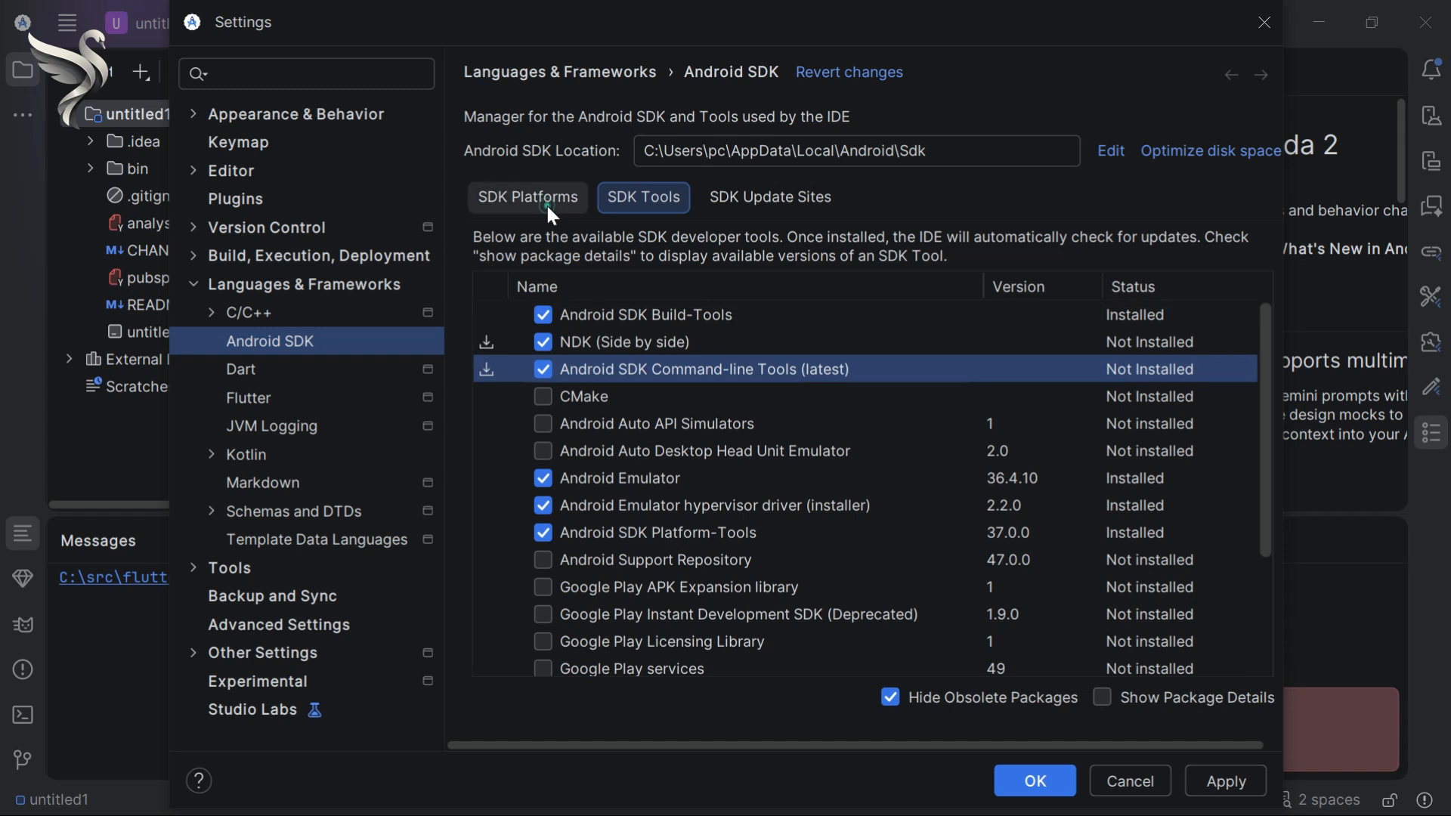
pyautogui.click(547, 207)
pyautogui.scroll(-5, 834, 576)
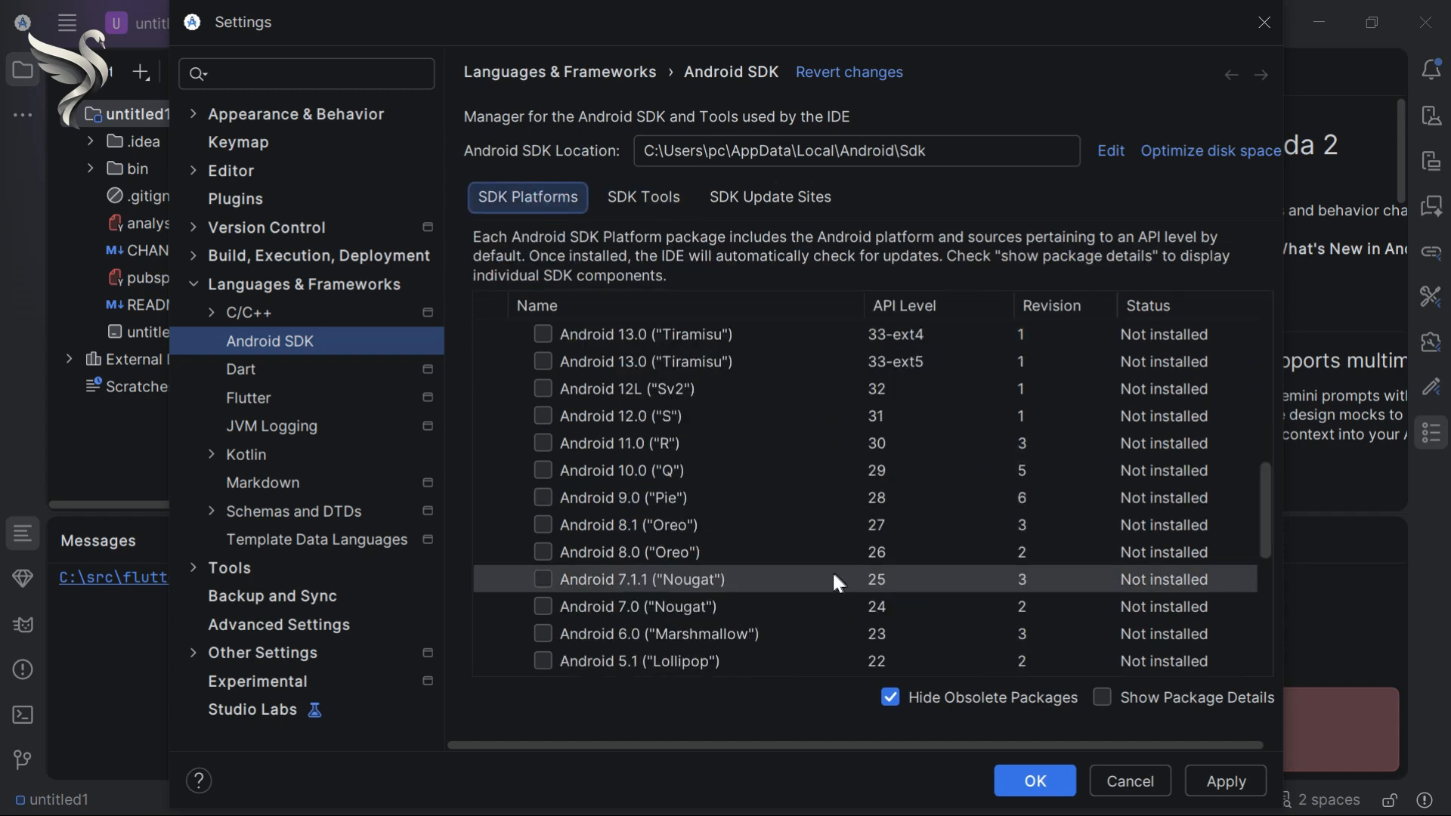
pyautogui.click(643, 196)
pyautogui.click(1226, 781)
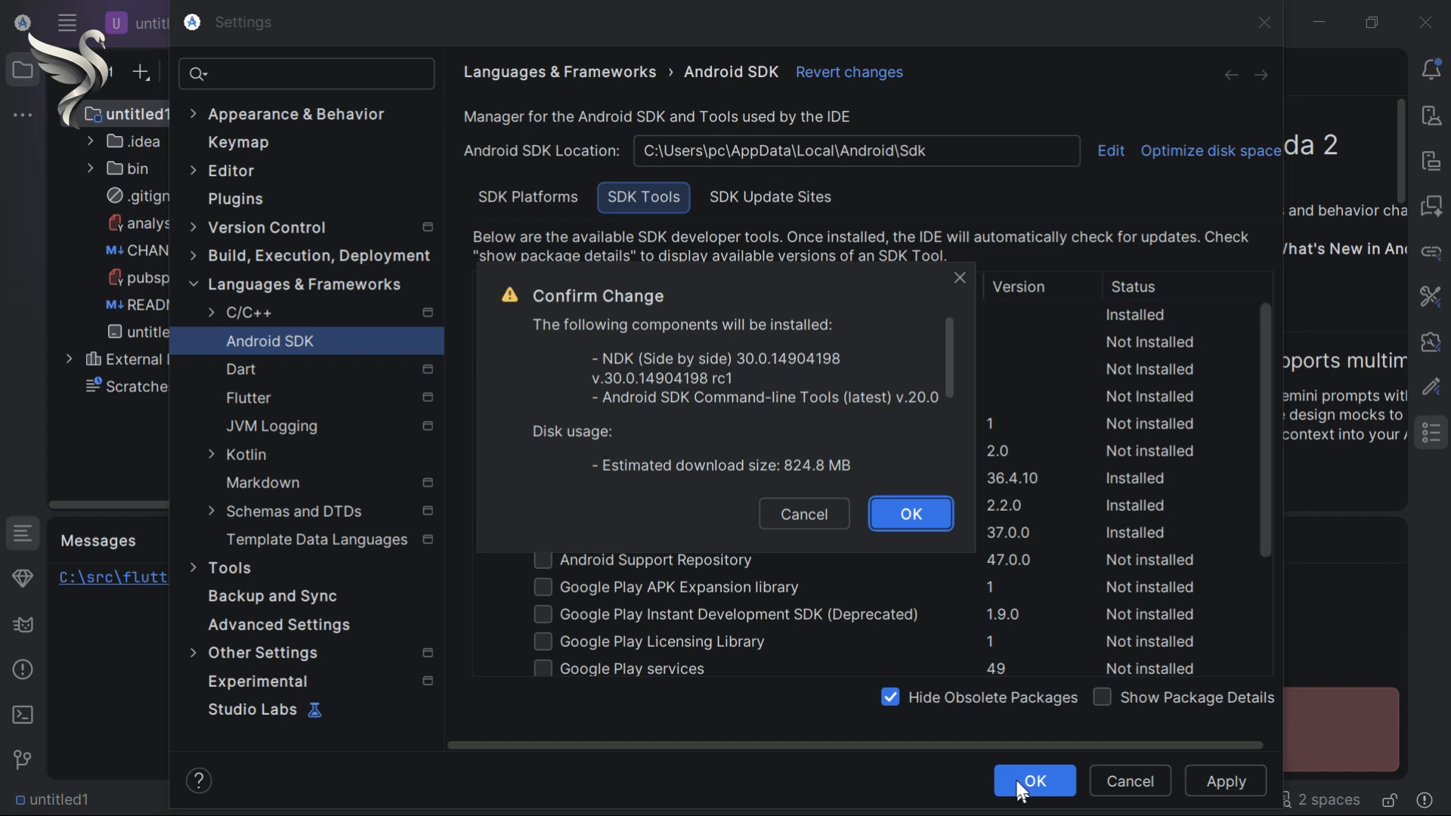
pyautogui.click(930, 516)
pyautogui.click(745, 626)
pyautogui.click(989, 702)
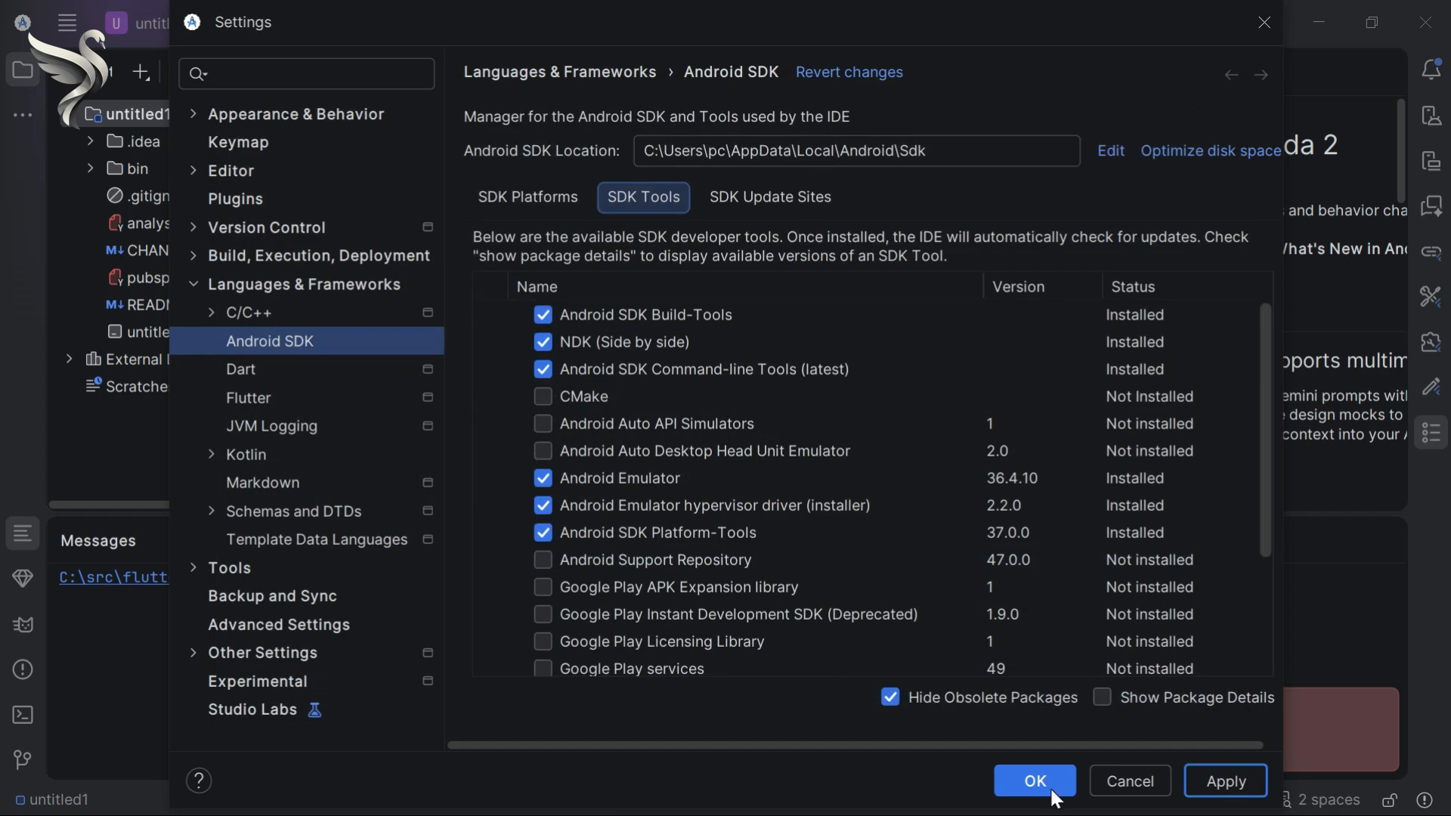
pyautogui.click(1037, 782)
# - Switch to a new Command Prompt and run flutter doctor
pyautogui.press('super')
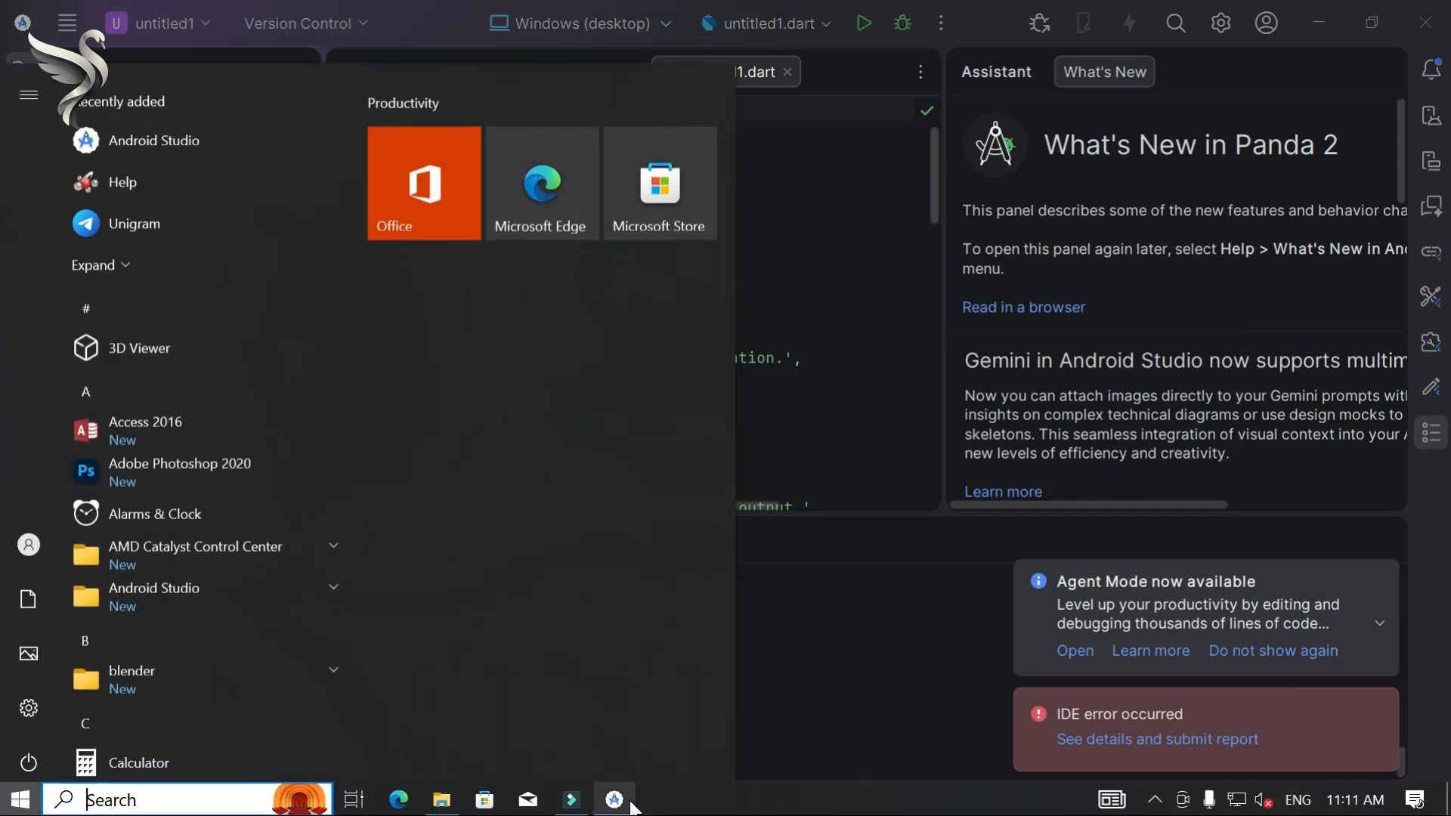
pyautogui.click(171, 804)
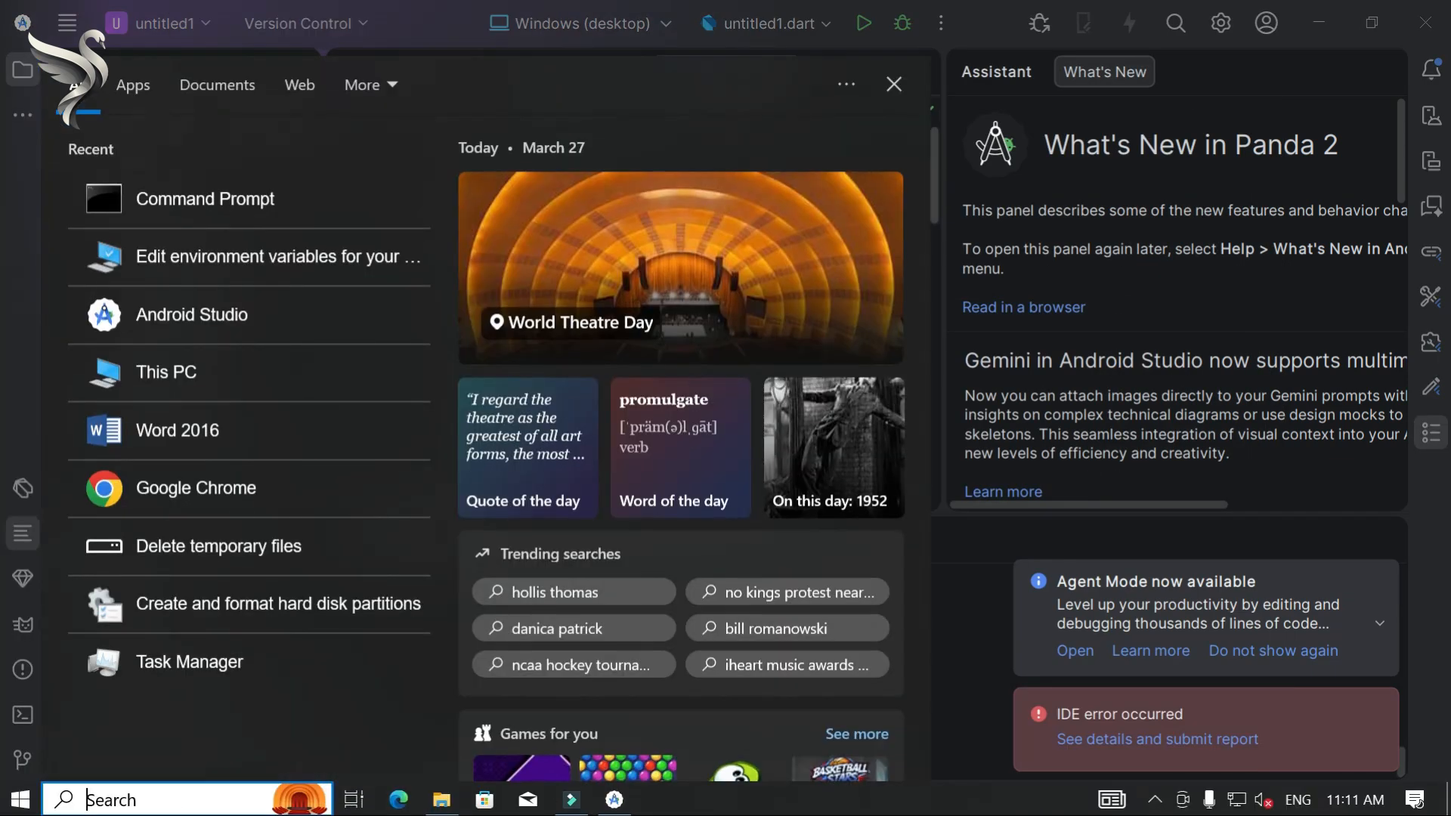
pyautogui.write('cmd')
pyautogui.press('Return')
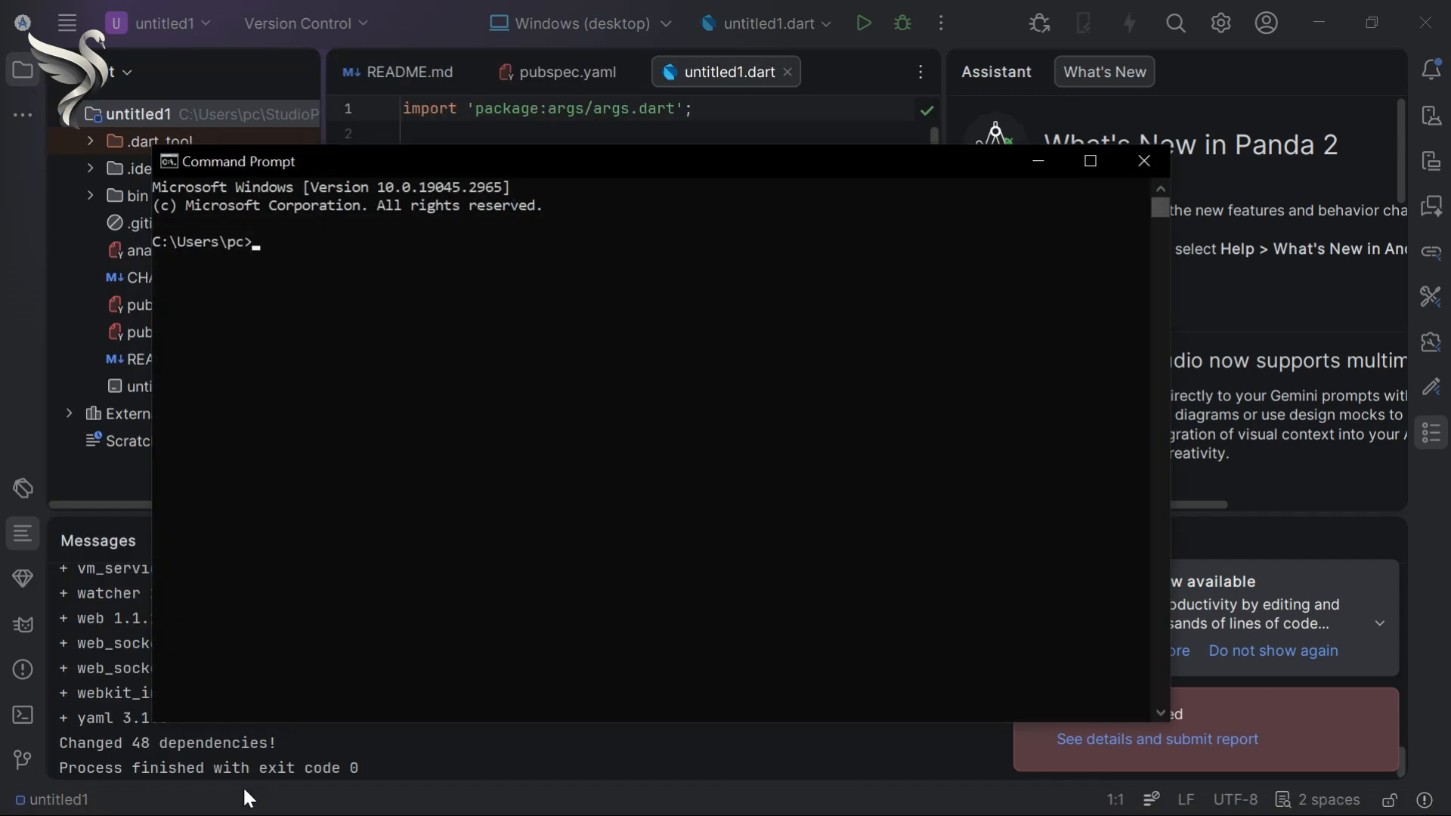
pyautogui.write('flutter doctor')
pyautogui.press('Return')
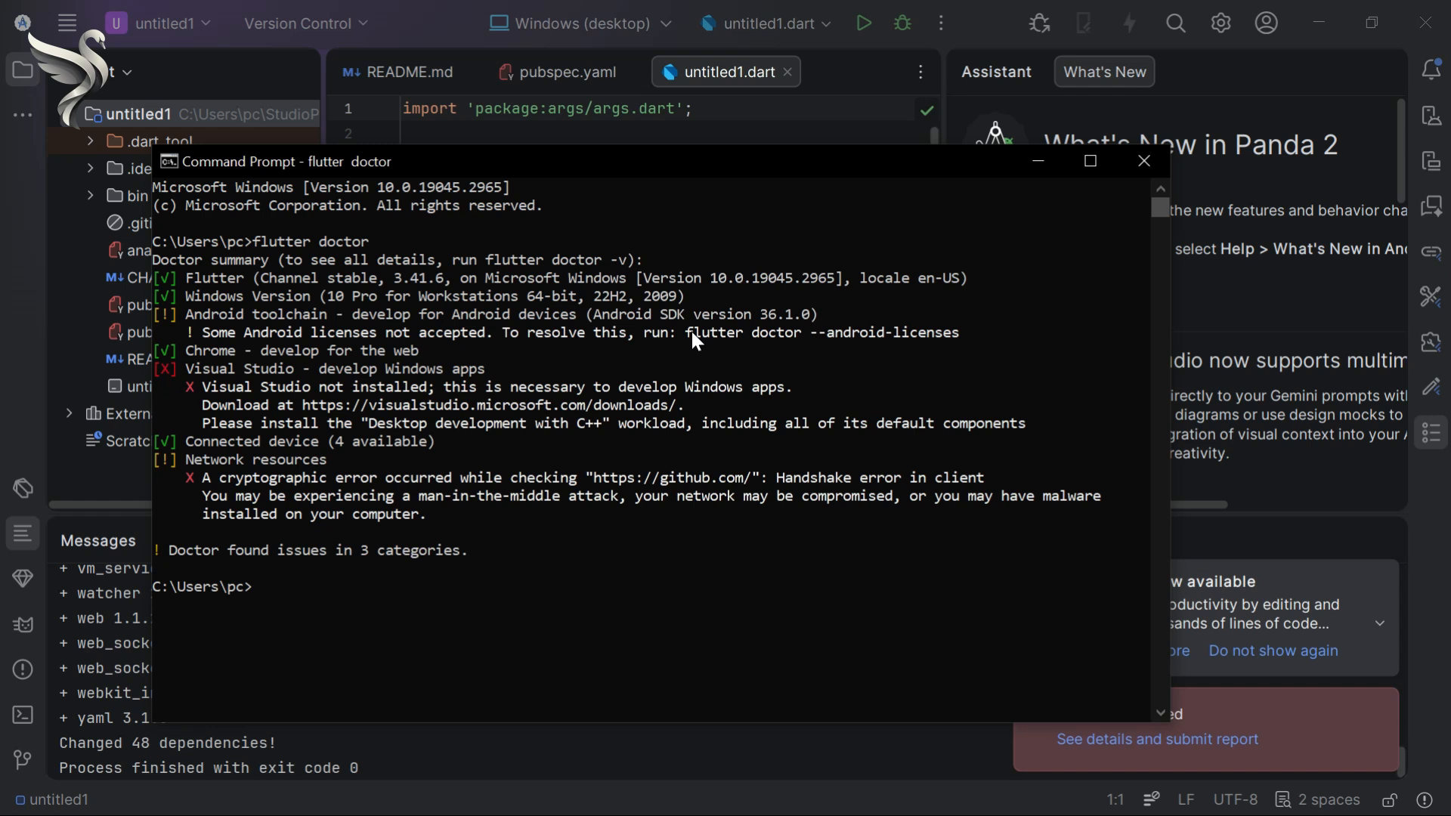
# - Copy the suggested command flutter doctor --android-licenses from the doctor output and run it at the prompt
pyautogui.moveTo(688, 332); pyautogui.dragTo(961, 339)
pyautogui.press('super+c')
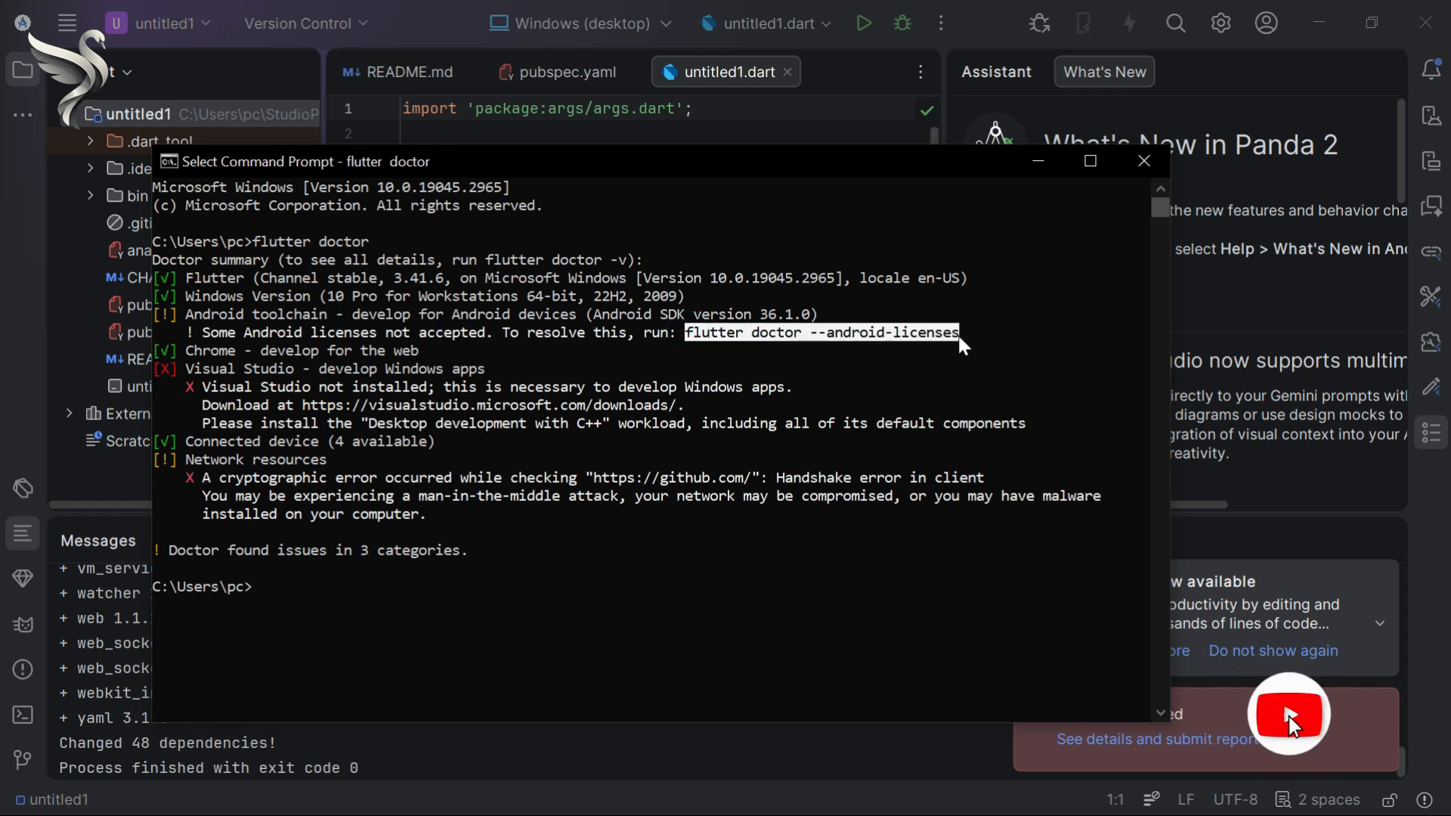
pyautogui.rightClick(959, 335)
pyautogui.click(709, 600)
pyautogui.rightClick(707, 598)
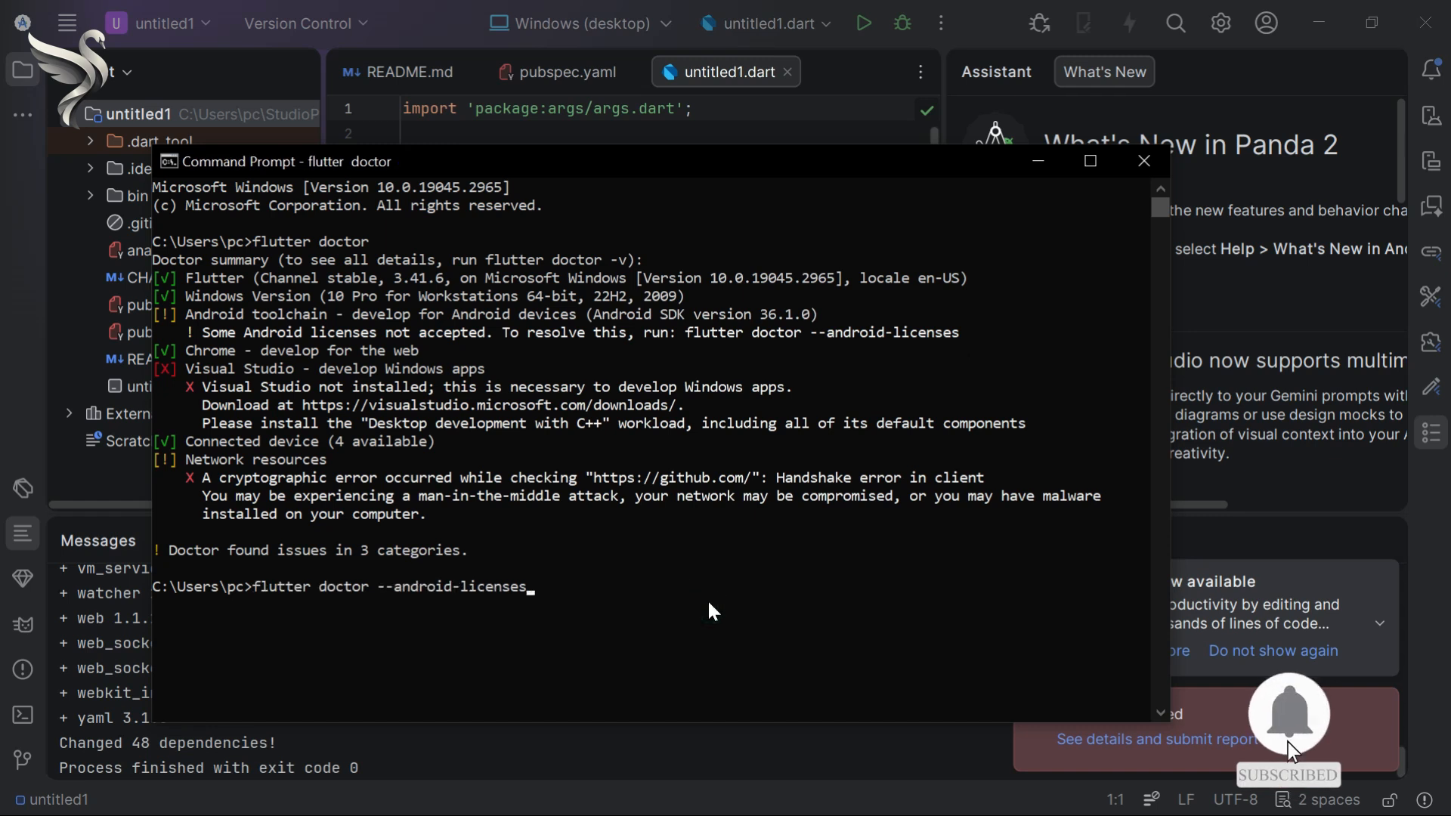
pyautogui.press('Return')
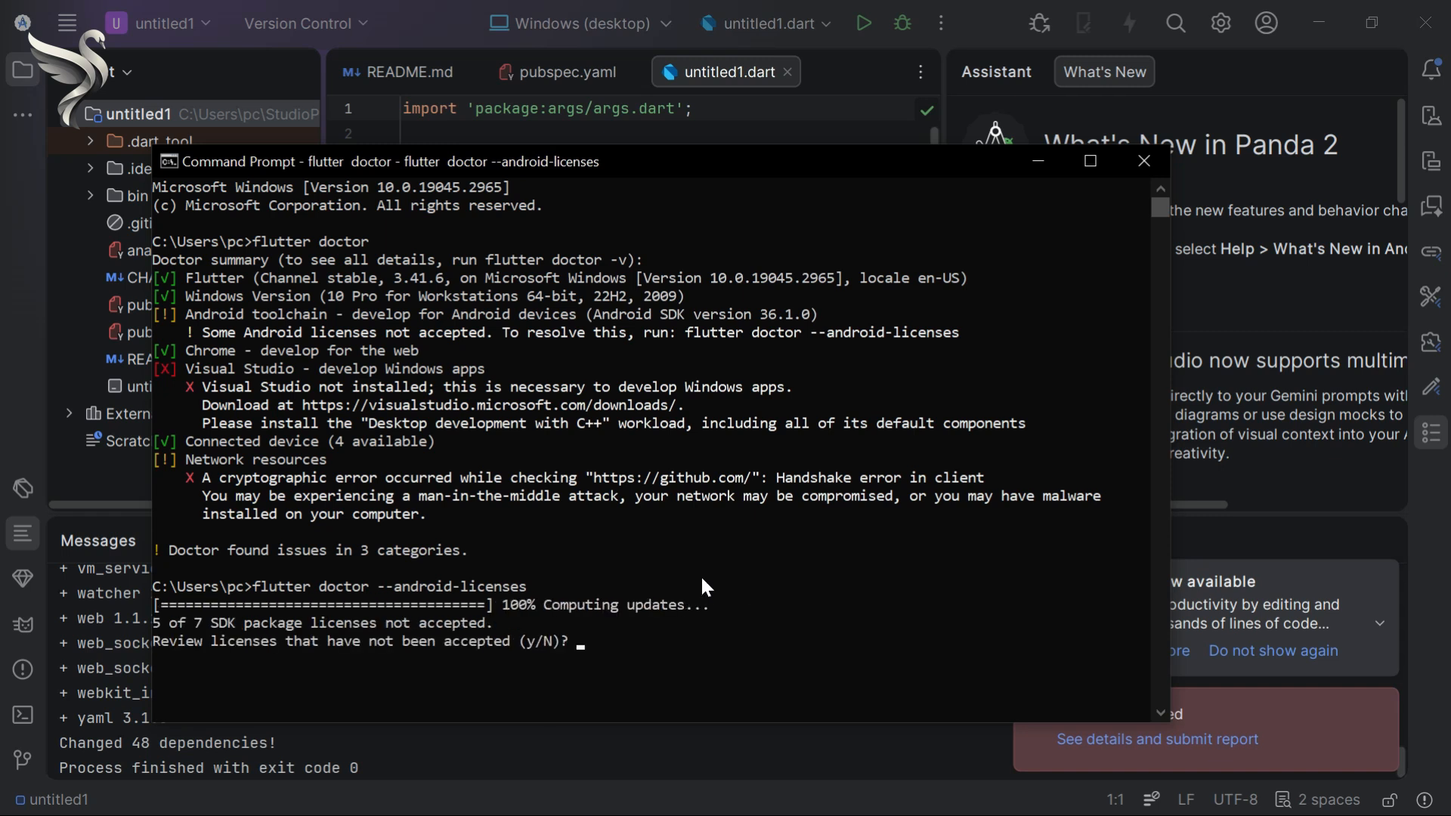
# - Review the outstanding Android SDK licenses and accept each one by answering y
pyautogui.write('y')
pyautogui.press('Return')
pyautogui.write('y')
pyautogui.press('Return')
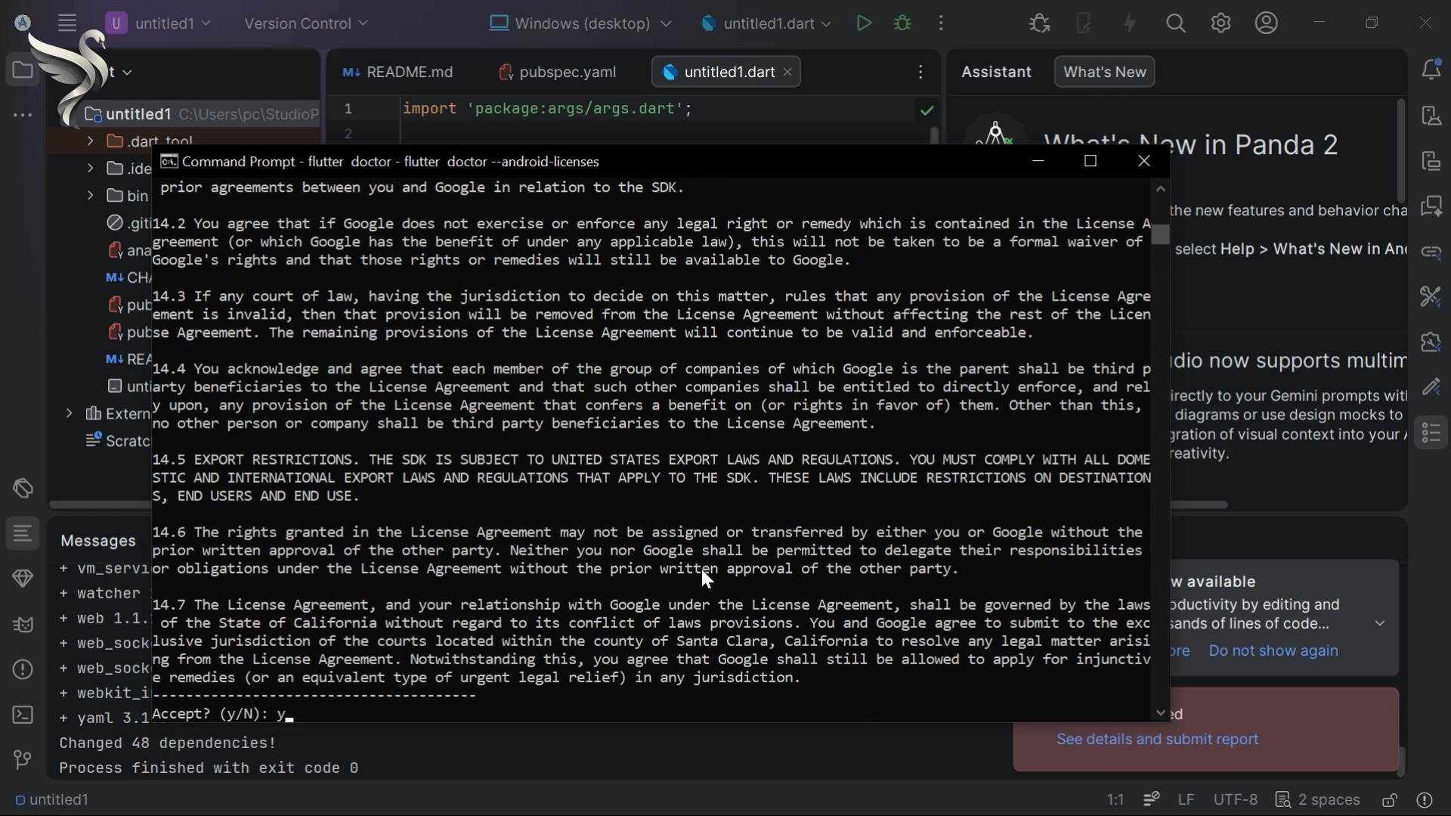
pyautogui.write('y')
pyautogui.press('Return')
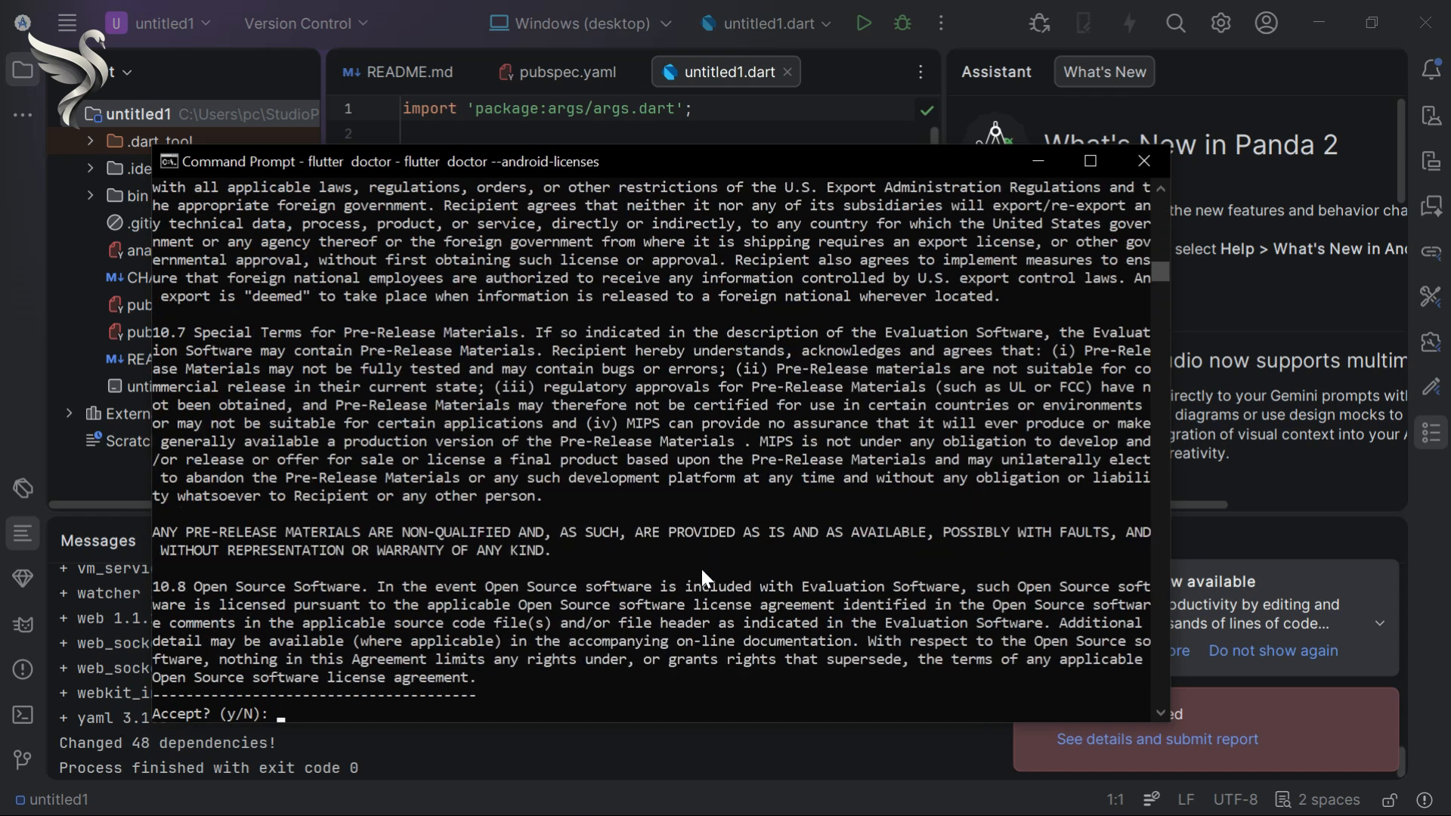
pyautogui.write('y')
pyautogui.press('Return')
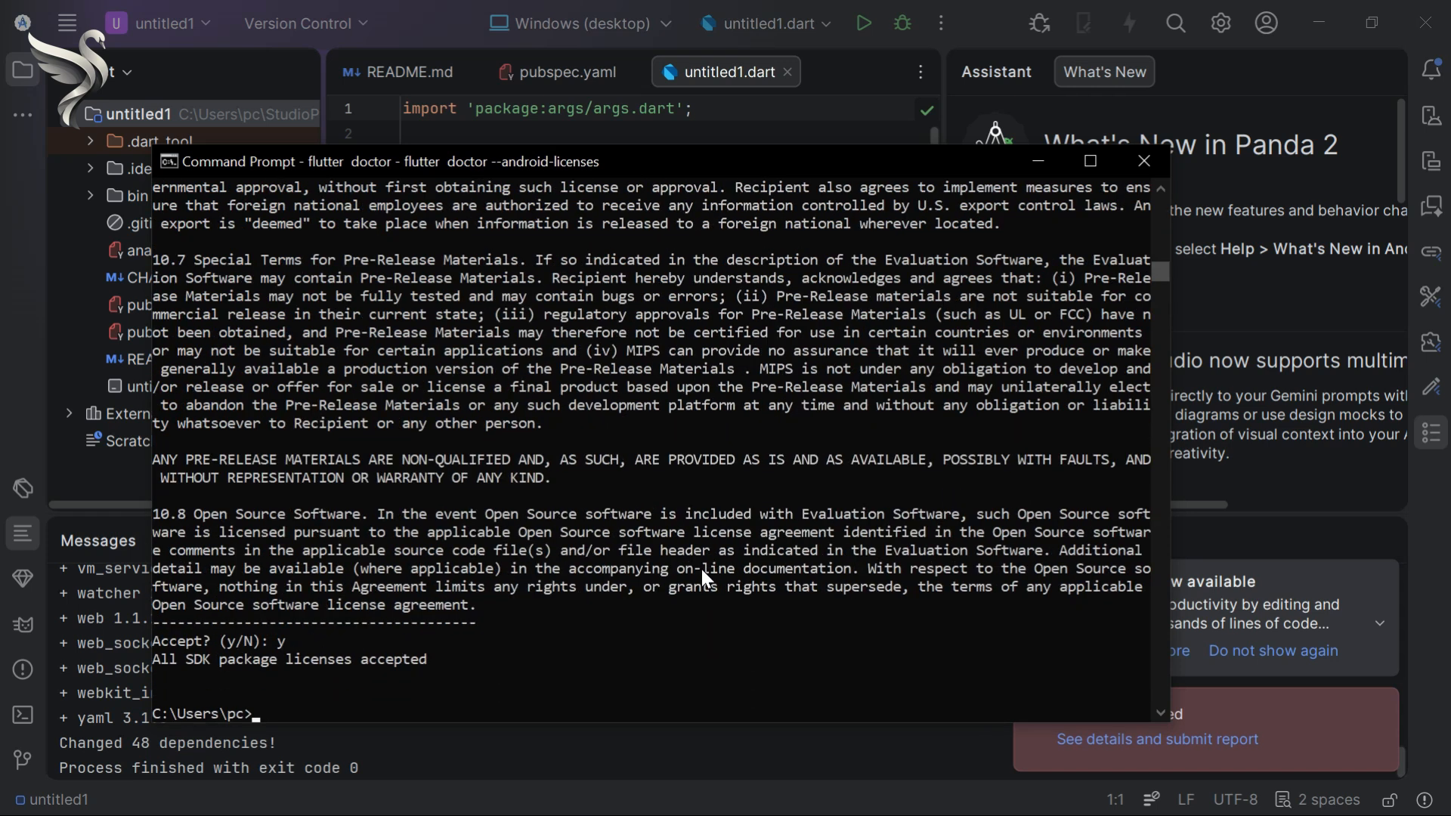
# - Rerun flutter doctor without the --android-licenses option to check the setup, and close the Command Prompt
pyautogui.press('Up')
pyautogui.press('BackSpace')
pyautogui.press('BackSpace')
pyautogui.press('BackSpace')
pyautogui.press('BackSpace')
pyautogui.press('BackSpace')
pyautogui.press('BackSpace')
pyautogui.press('BackSpace')
pyautogui.press('BackSpace')
pyautogui.press('BackSpace')
pyautogui.press('BackSpace')
pyautogui.press('BackSpace')
pyautogui.press('BackSpace')
pyautogui.press('BackSpace')
pyautogui.press('BackSpace')
pyautogui.press('BackSpace')
pyautogui.press('BackSpace')
pyautogui.press('BackSpace')
pyautogui.press('BackSpace')
pyautogui.press('BackSpace')
pyautogui.press('Return')
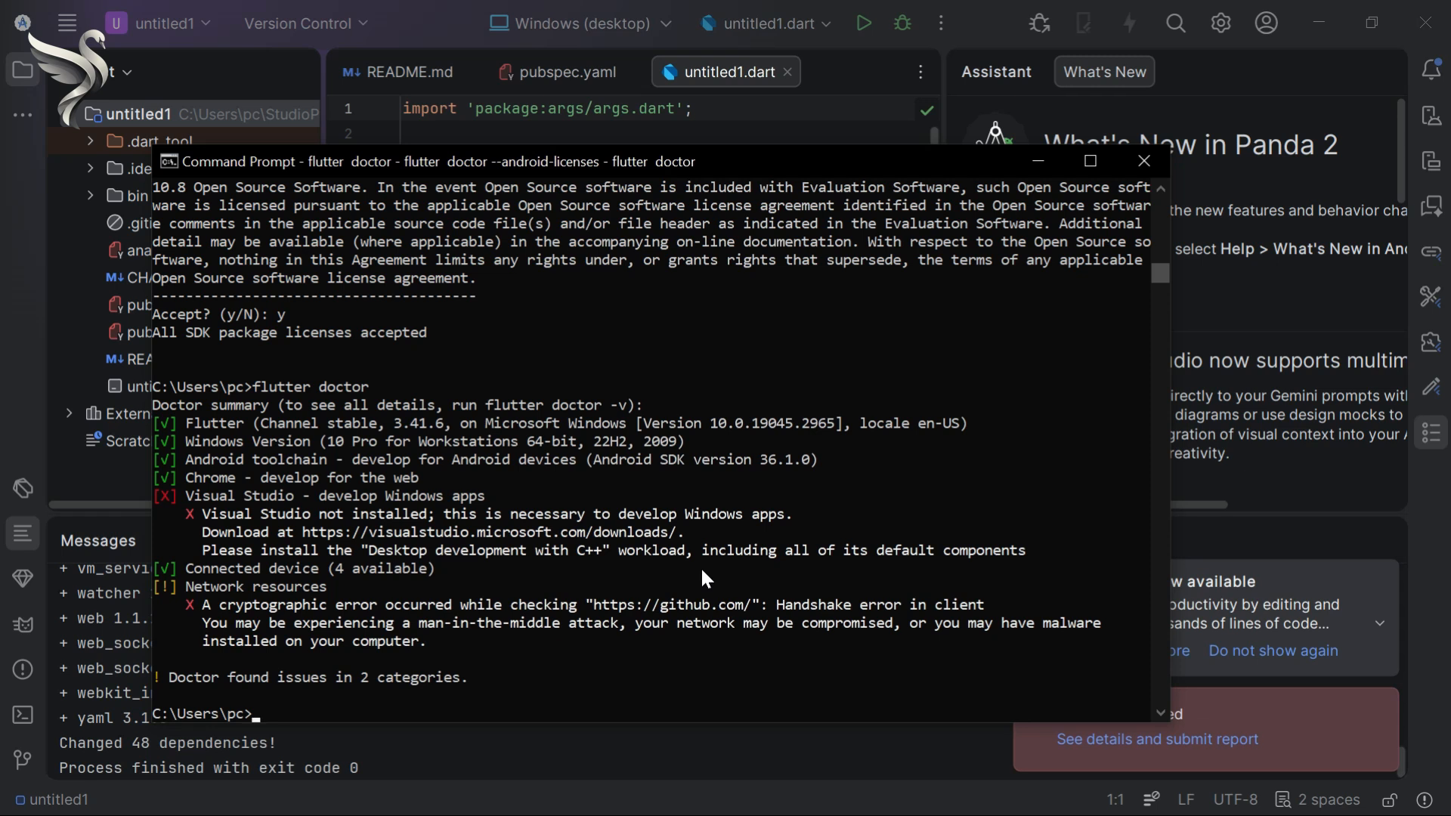
pyautogui.click(1131, 163)
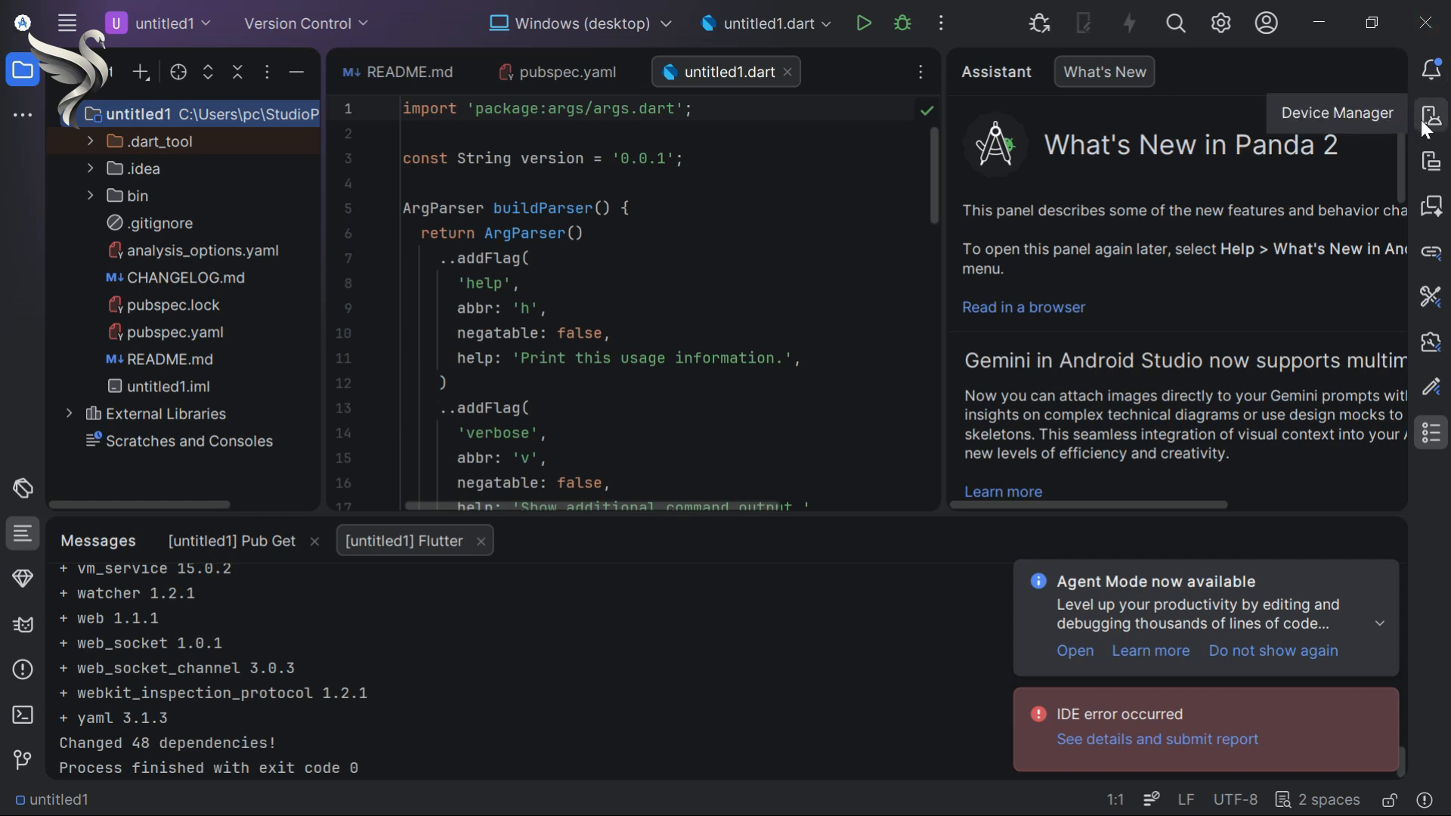
# - Start creating a virtual device in the Device Manager, using the Pixel 6a phone profile
pyautogui.click(1430, 161)
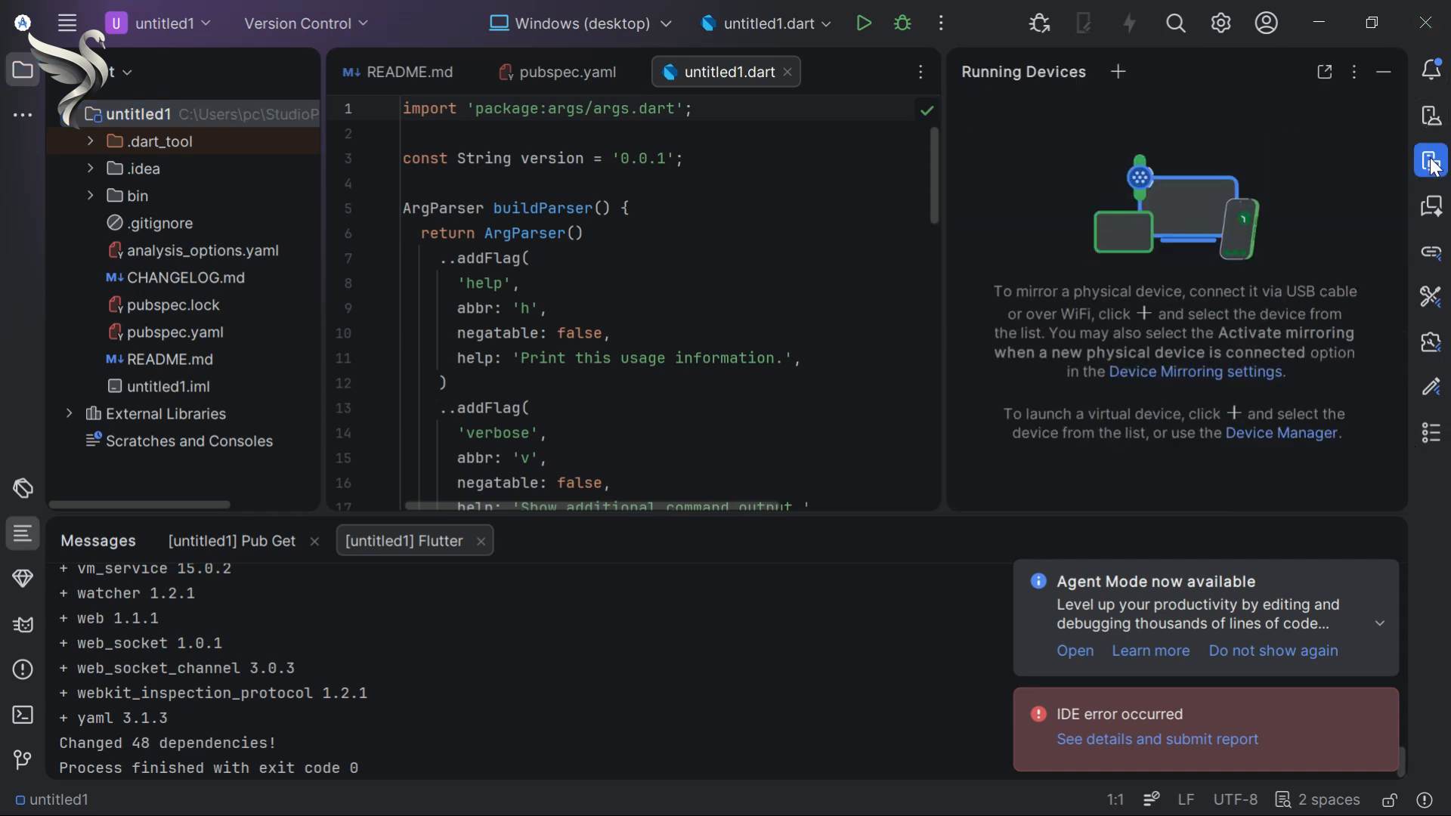
pyautogui.click(1430, 116)
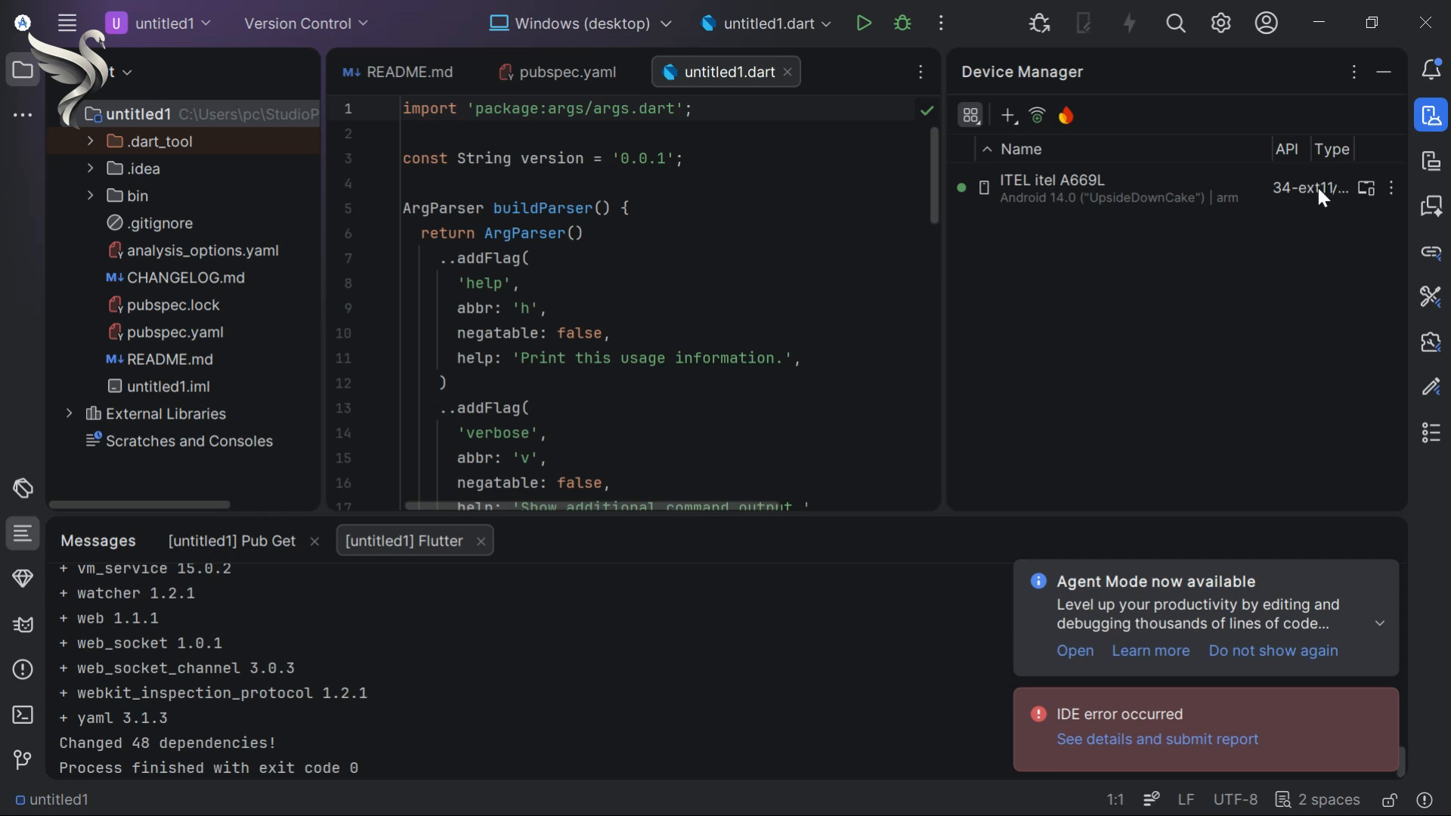
pyautogui.click(1431, 161)
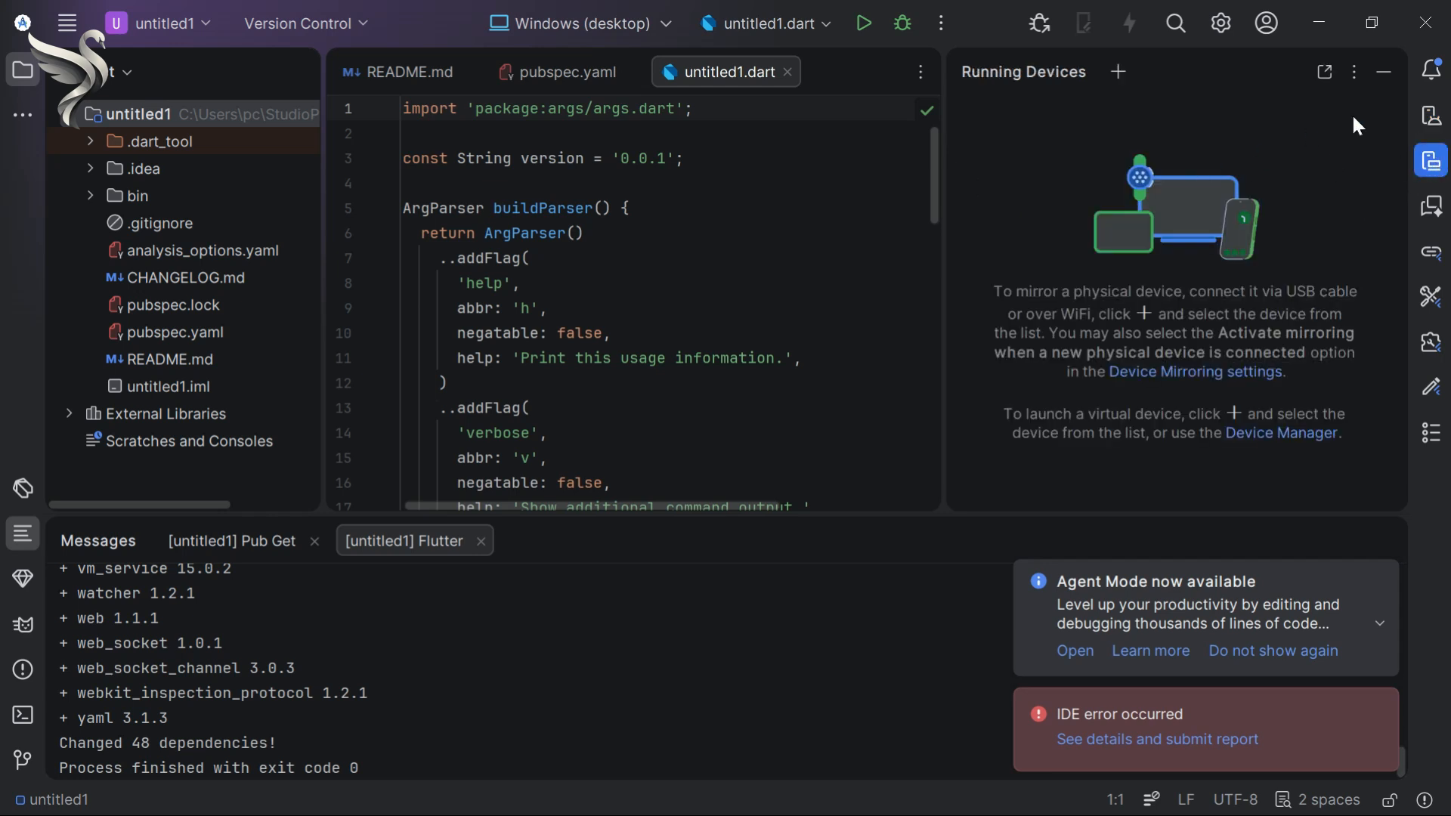
pyautogui.click(1431, 115)
pyautogui.click(1005, 116)
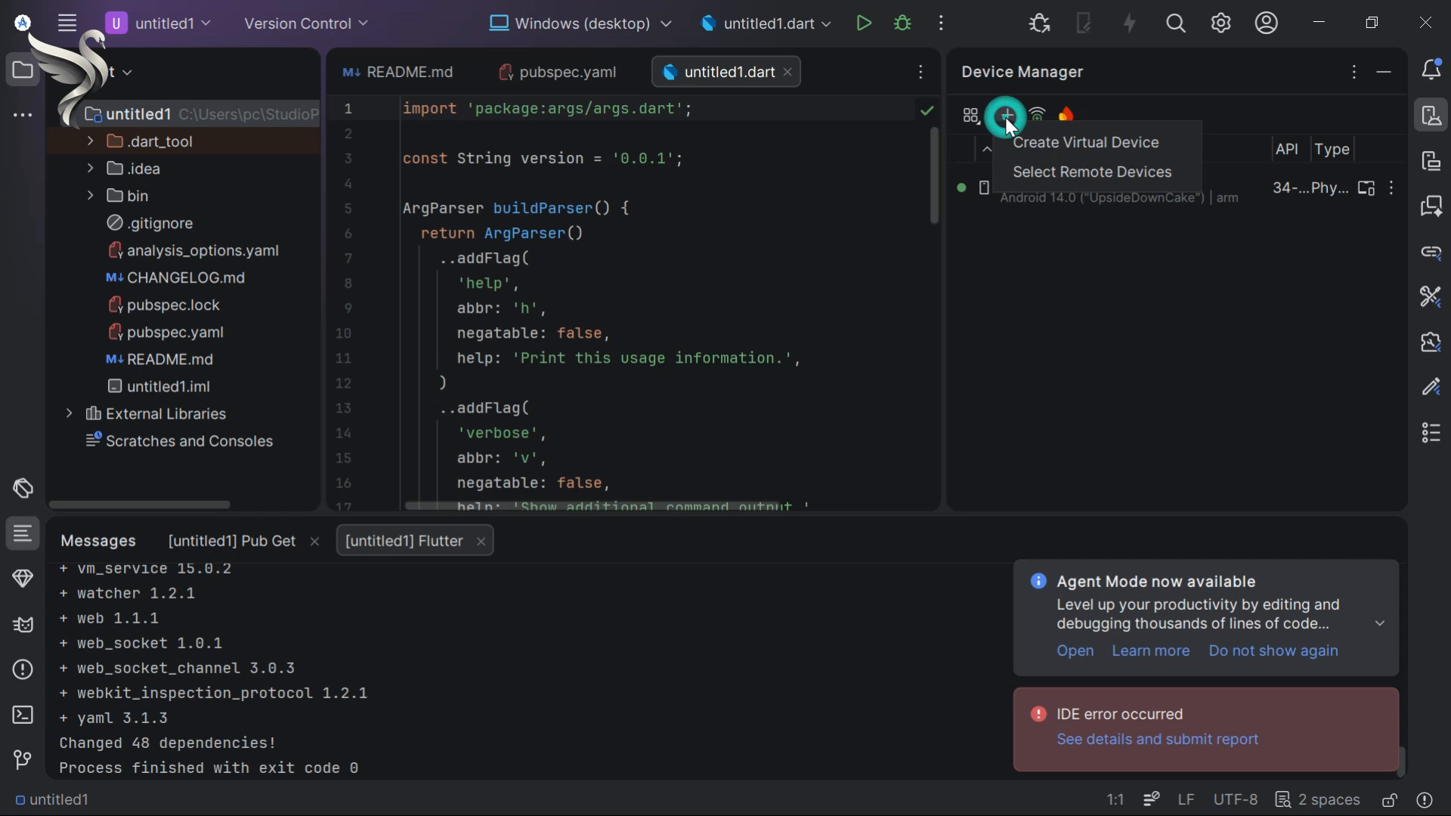
pyautogui.click(1073, 145)
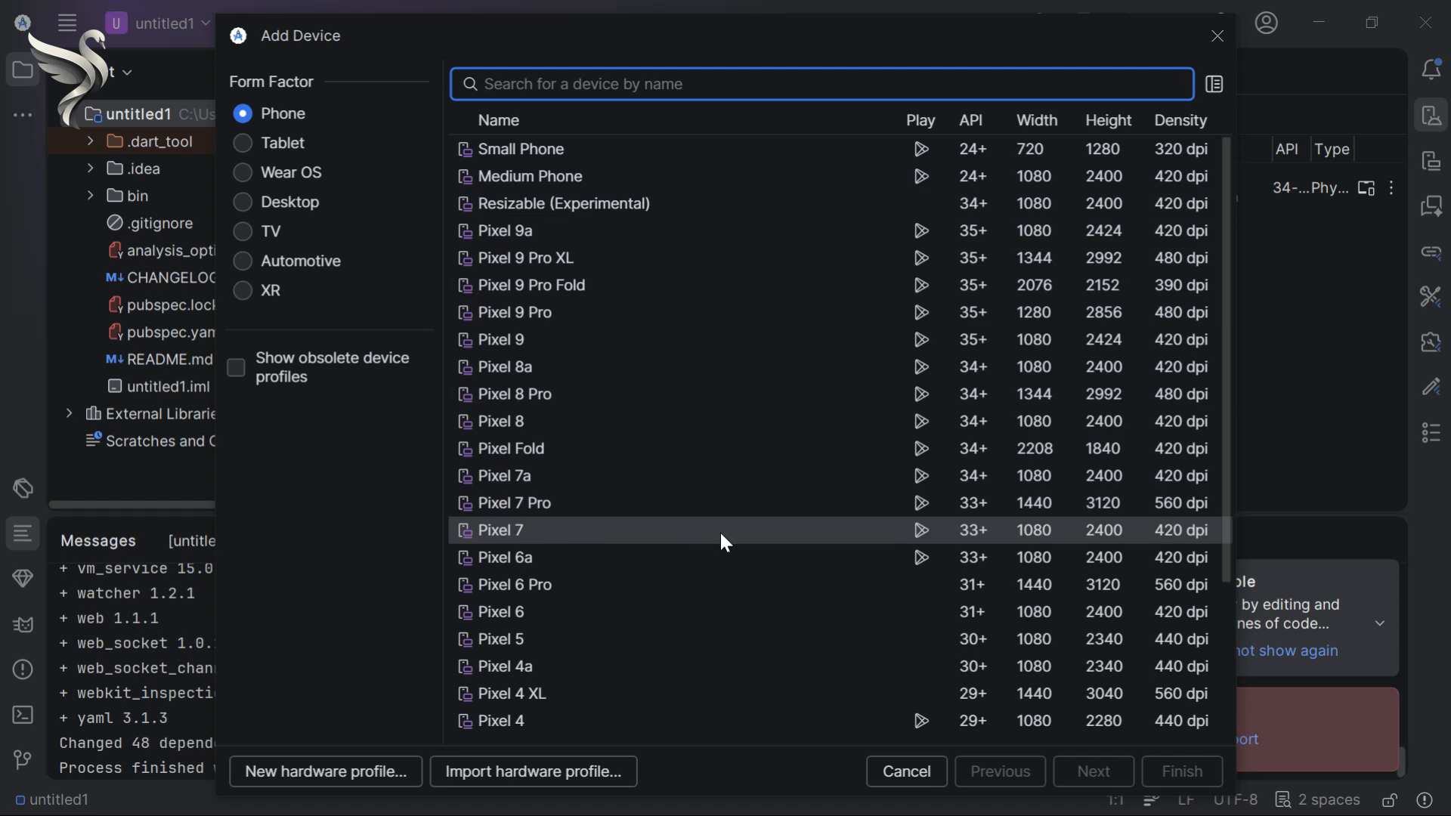
pyautogui.click(600, 557)
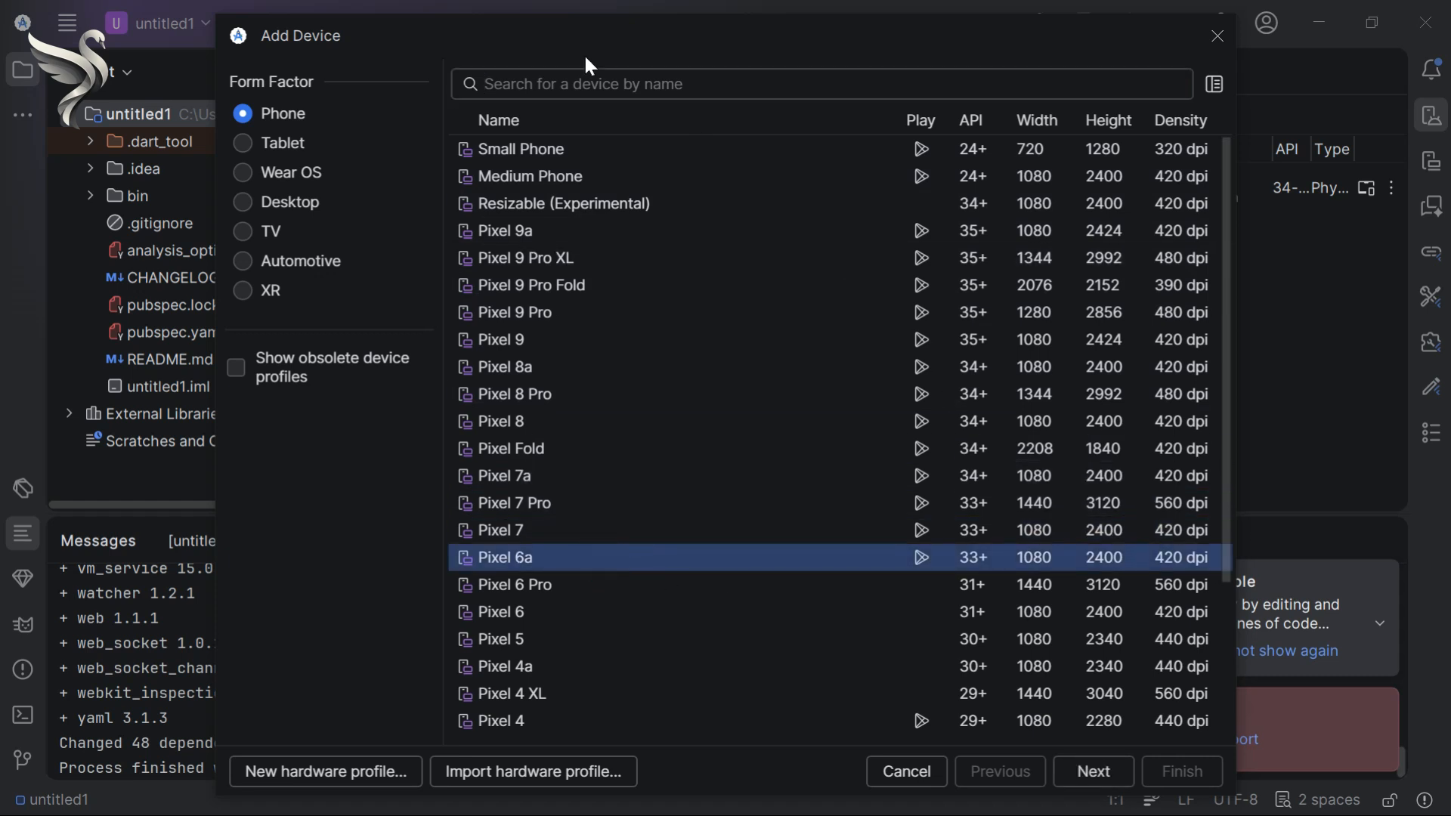
pyautogui.click(1093, 766)
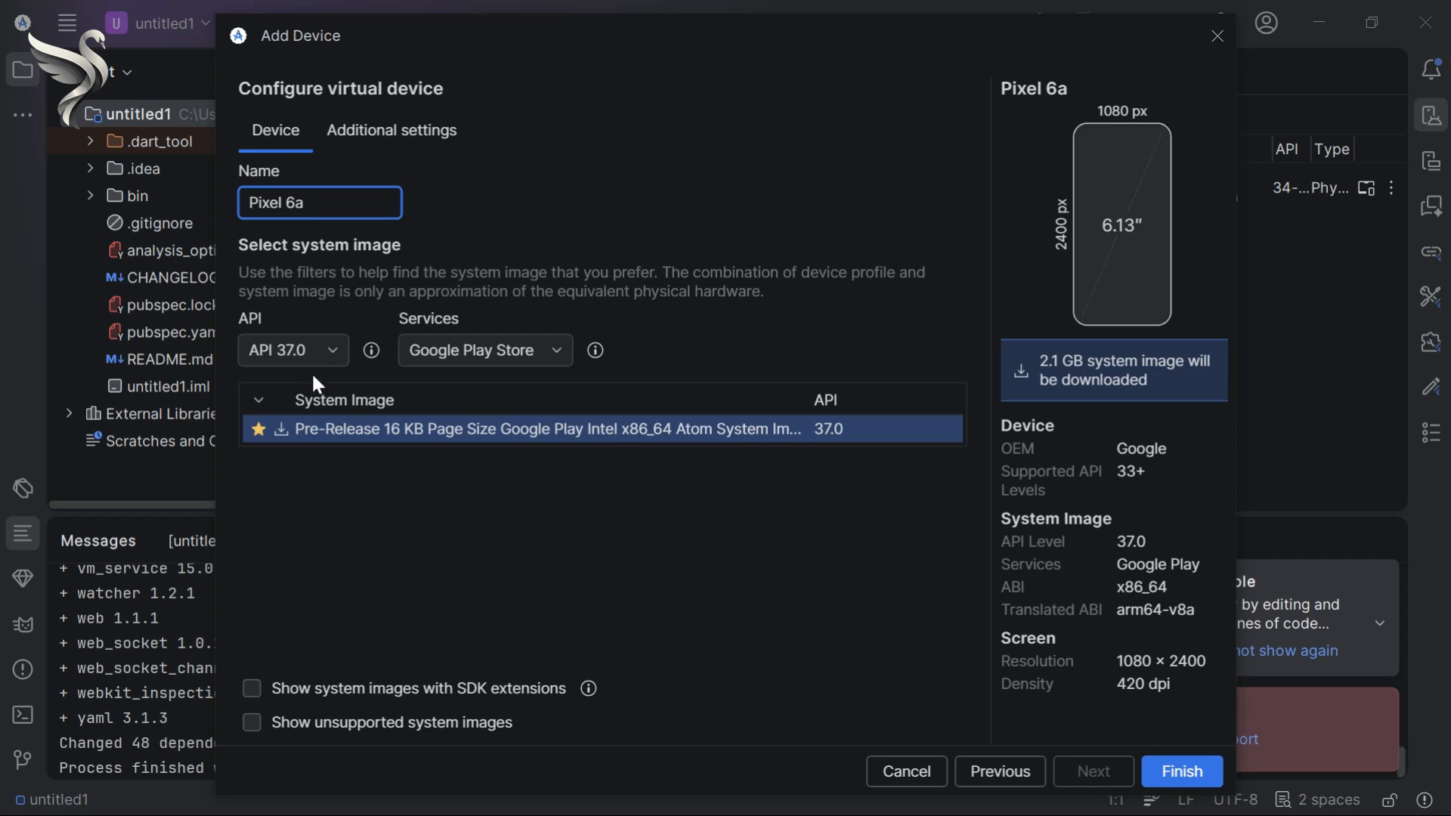
# - Set both the API and Services filters of the system image list to Show All
pyautogui.click(311, 347)
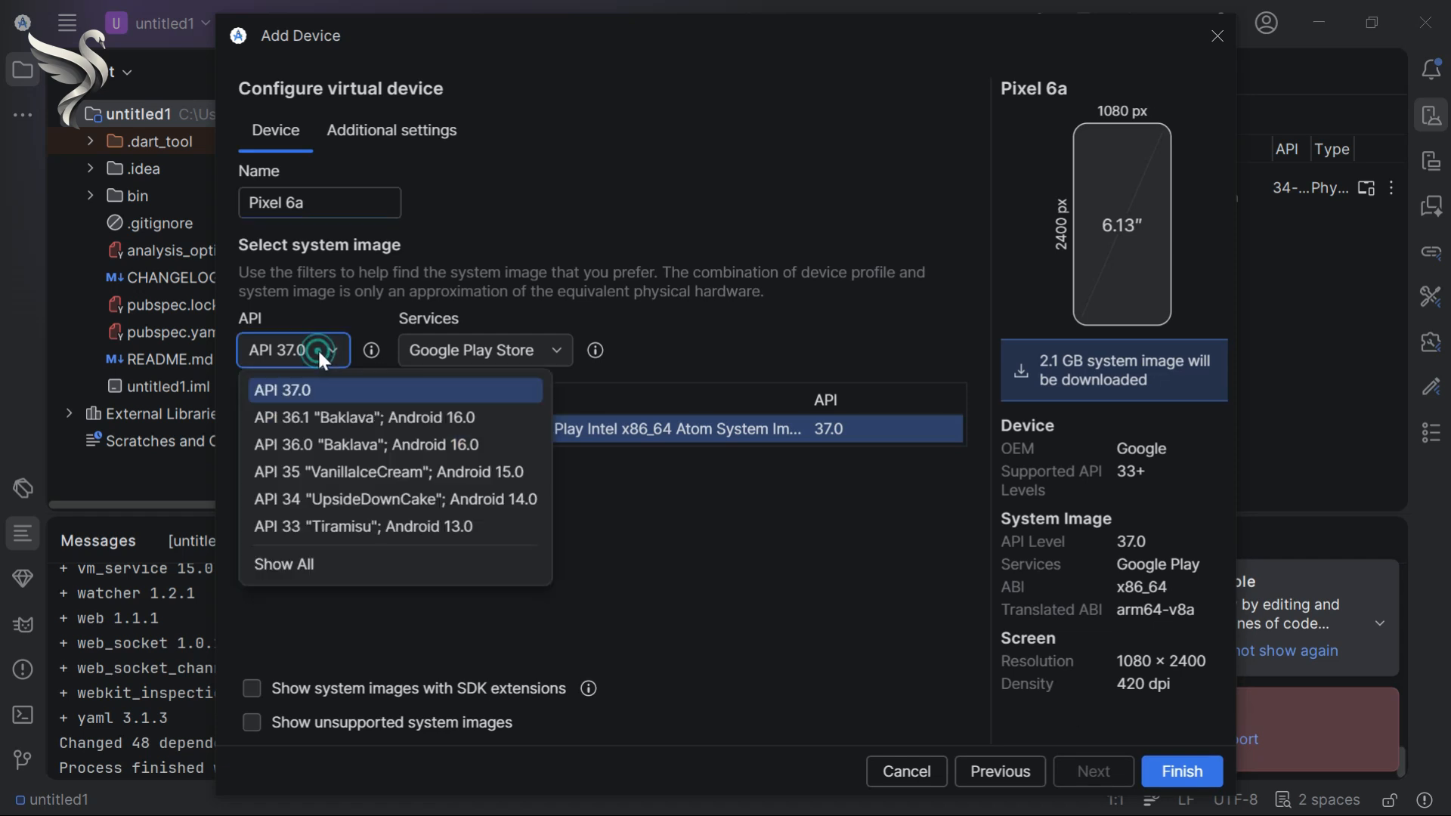
pyautogui.click(351, 417)
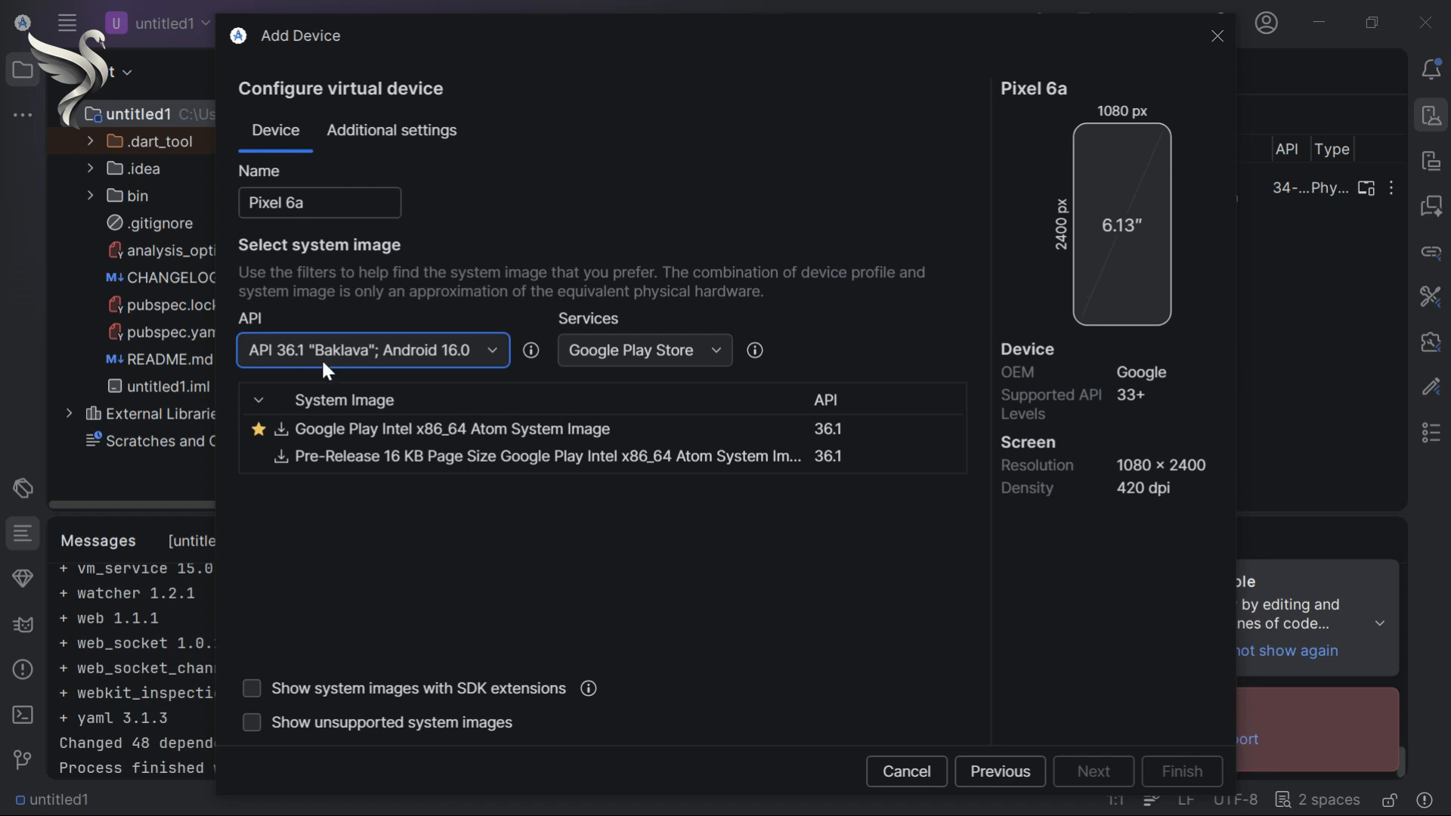
pyautogui.click(327, 351)
pyautogui.click(343, 566)
pyautogui.click(553, 351)
pyautogui.click(508, 474)
# - Look through the available system images and choose the Google Play Intel x86_64 Atom System Image for API 35
pyautogui.scroll(-3, 626, 502)
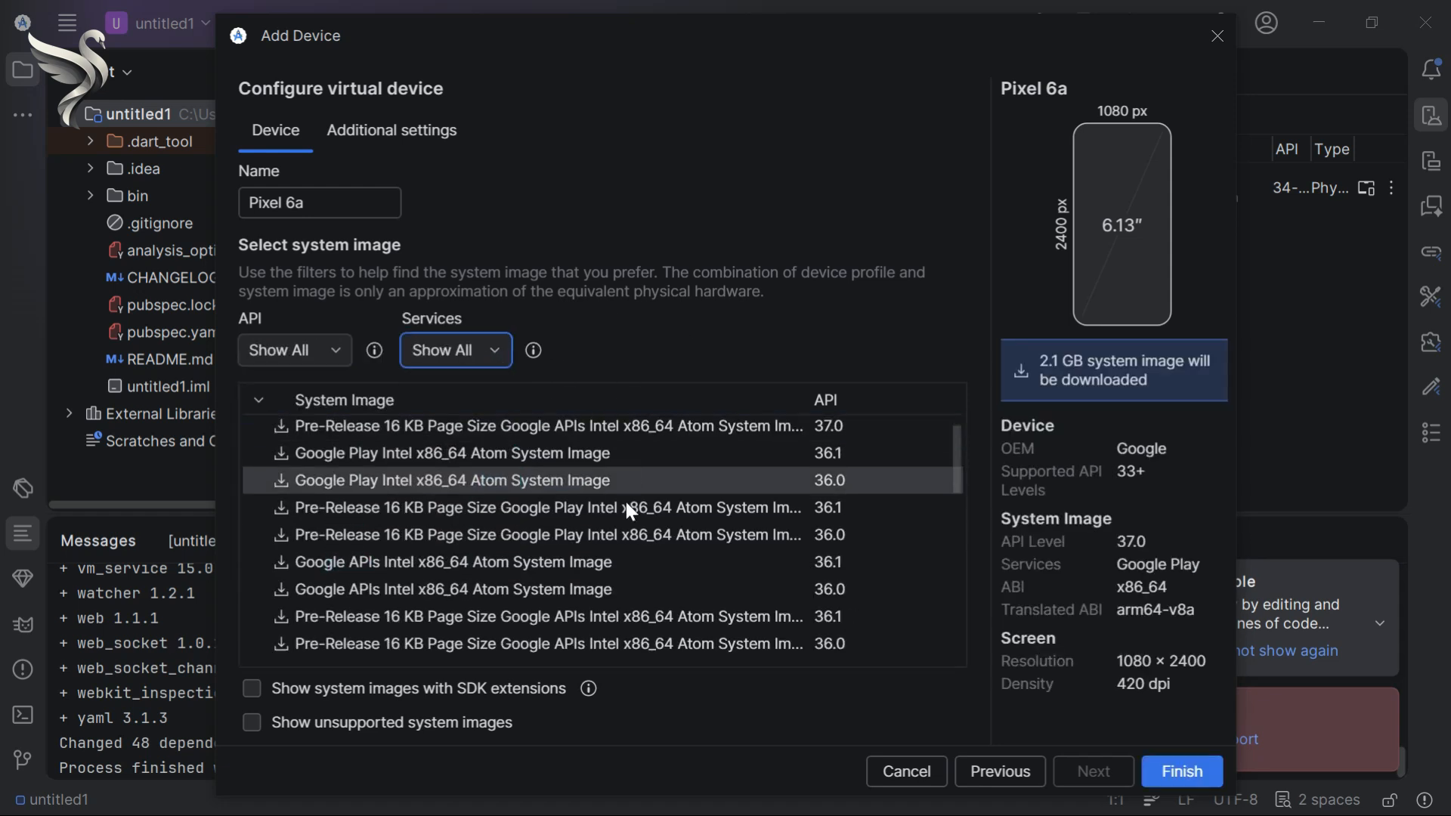
pyautogui.scroll(-6, 628, 501)
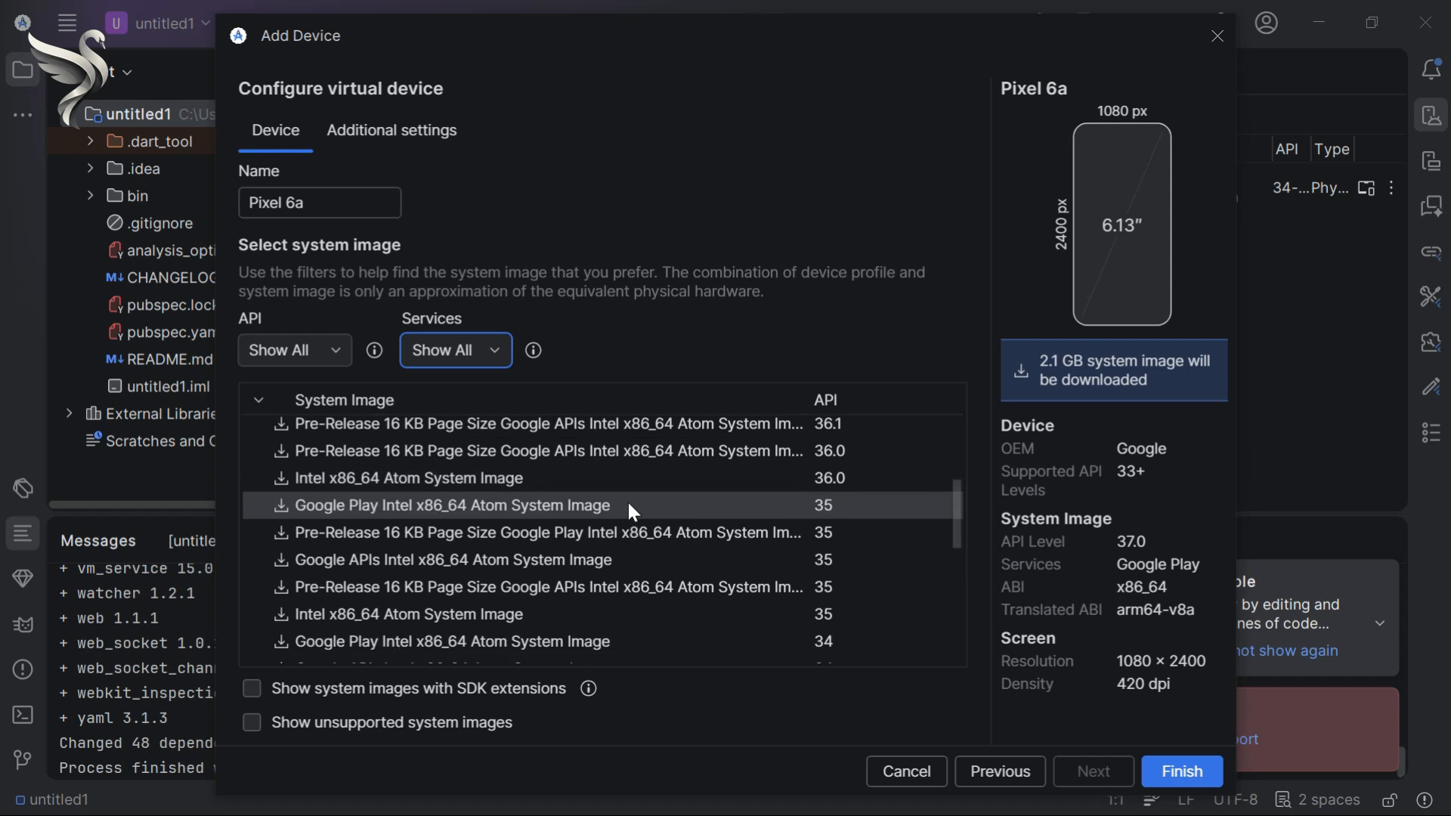
pyautogui.scroll(-3, 628, 504)
pyautogui.scroll(5, 635, 491)
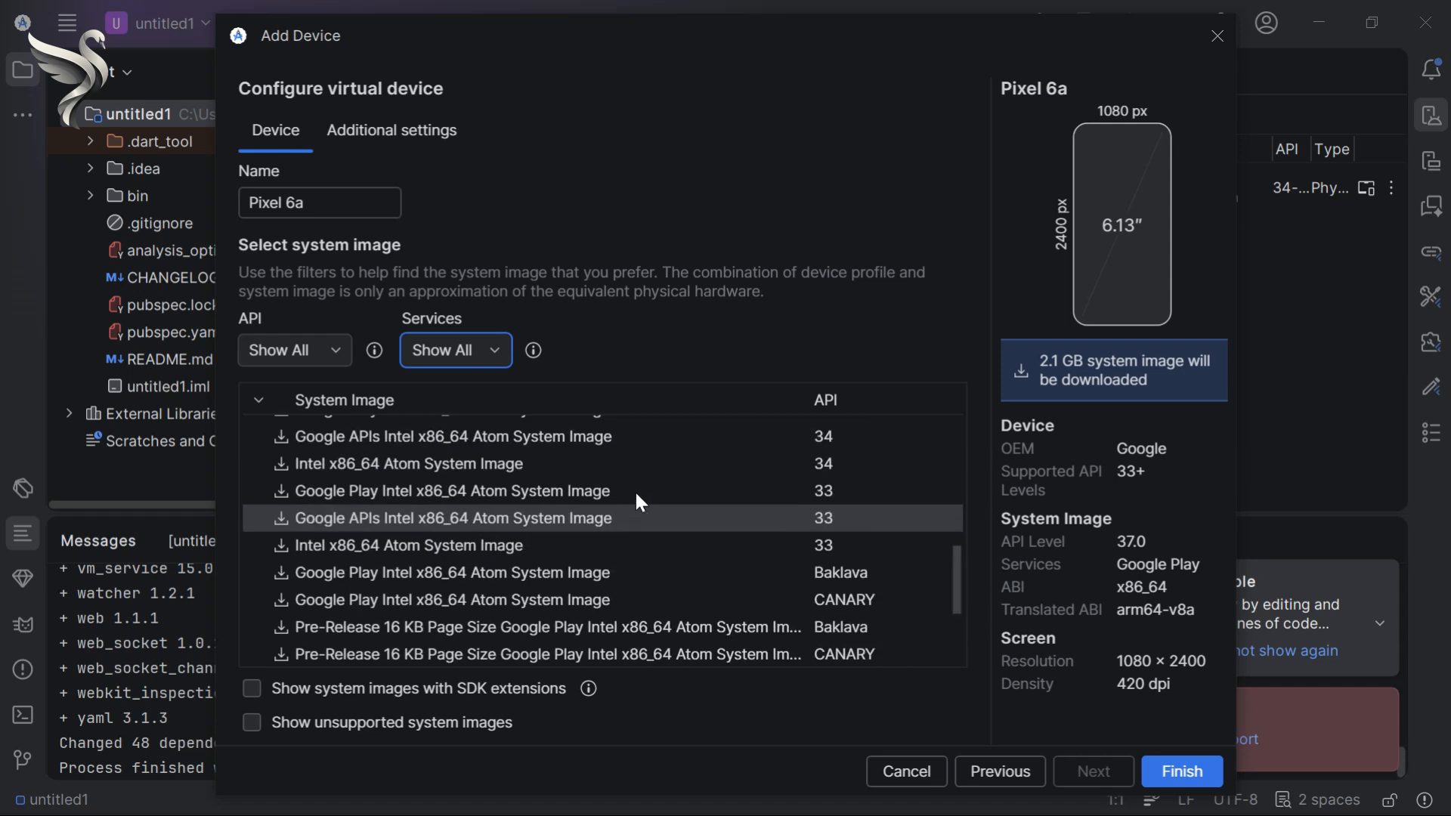
pyautogui.scroll(4, 636, 502)
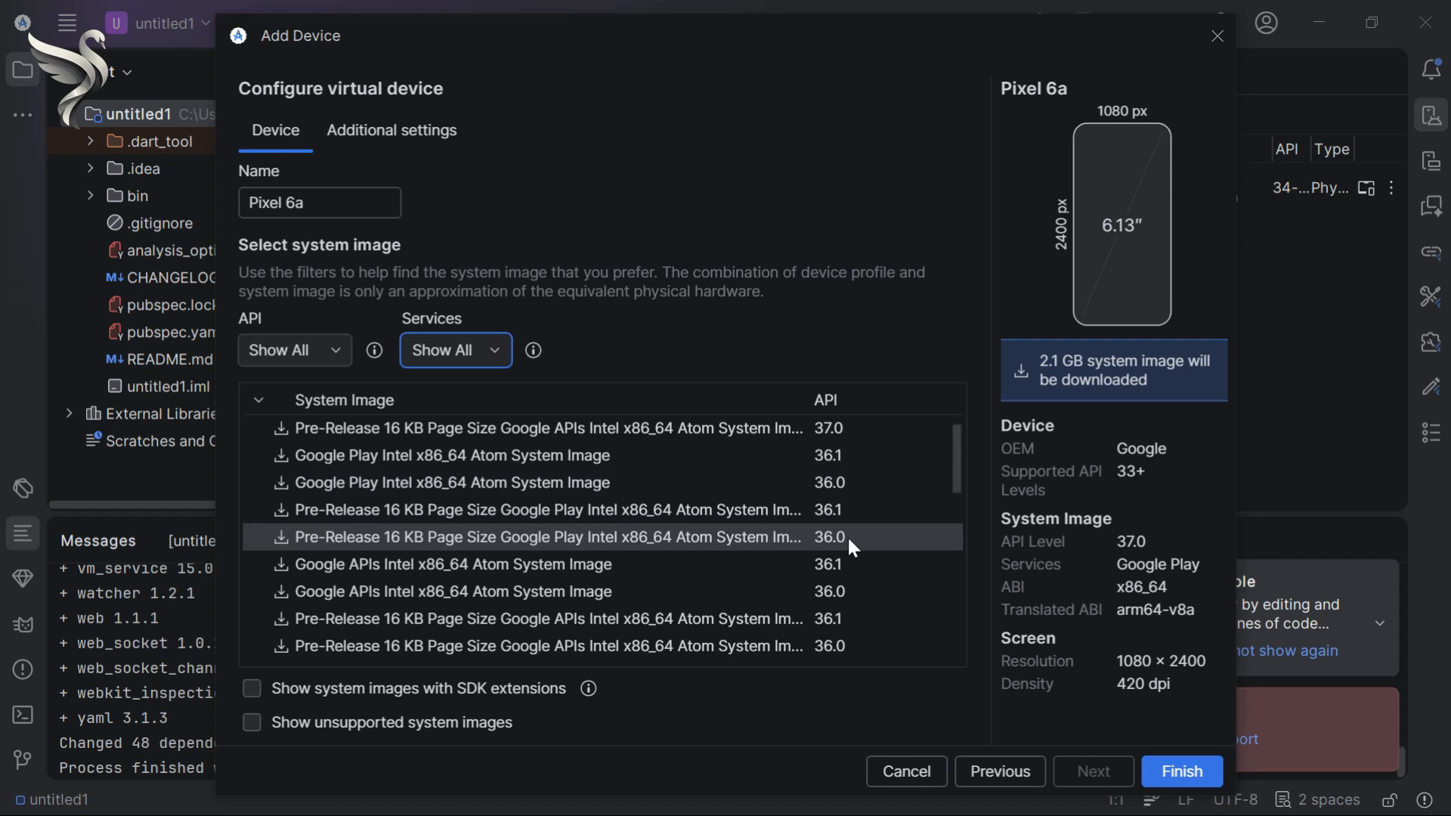
pyautogui.scroll(-4, 850, 544)
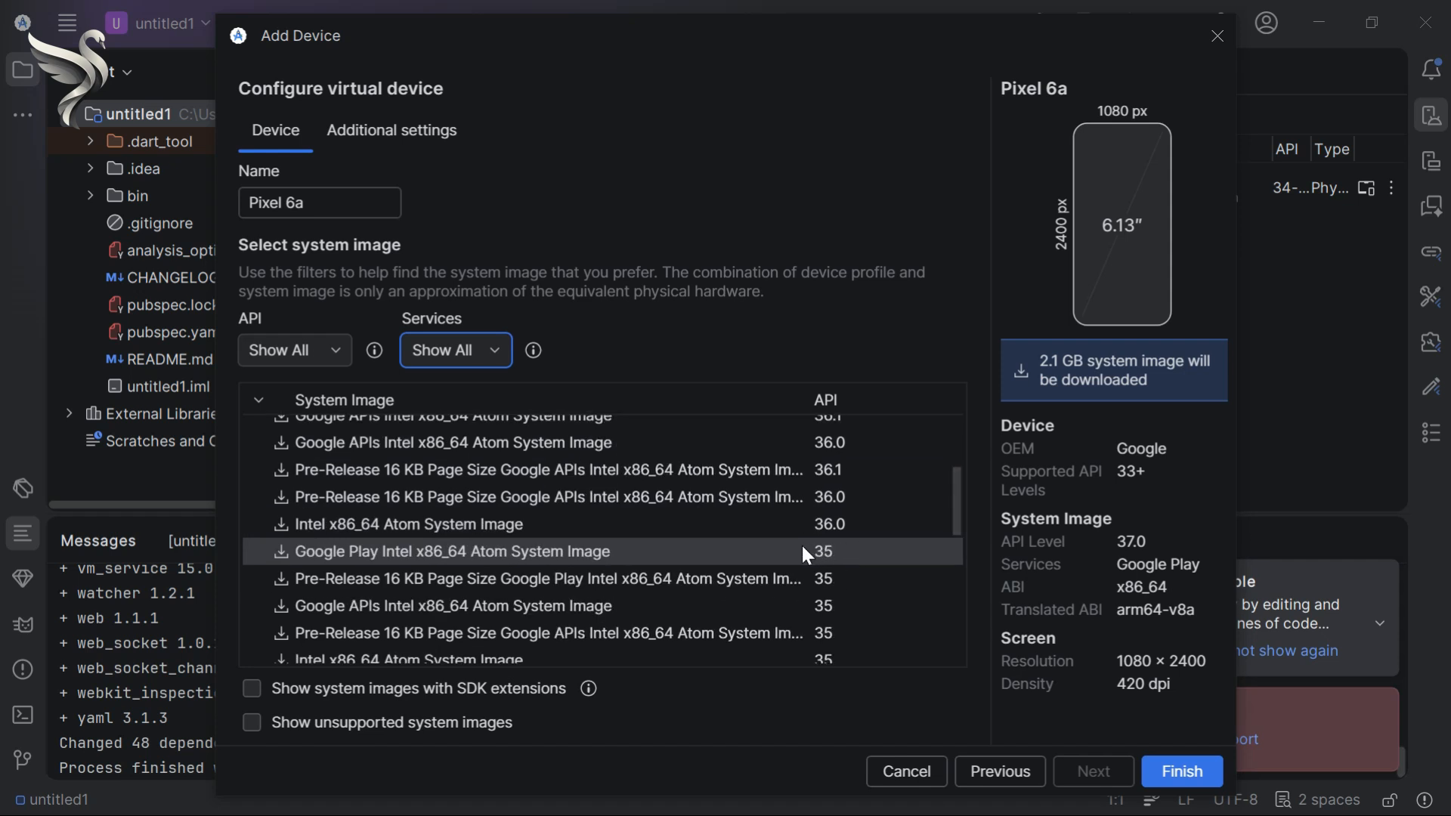
pyautogui.doubleClick(568, 557)
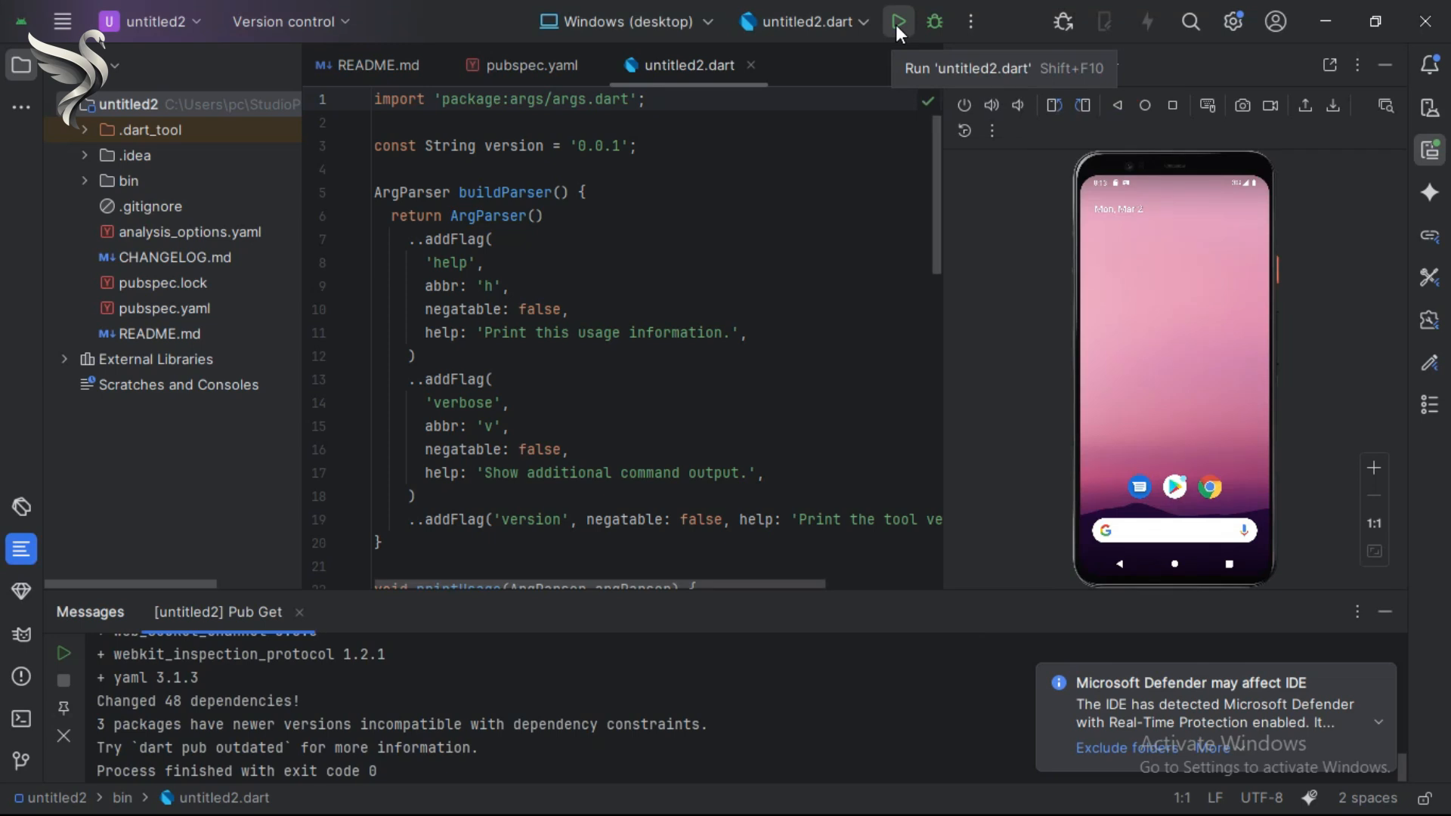
# - Choose Pixel 4 (mobile) as the target device and run untitled2.dart
pyautogui.click(707, 28)
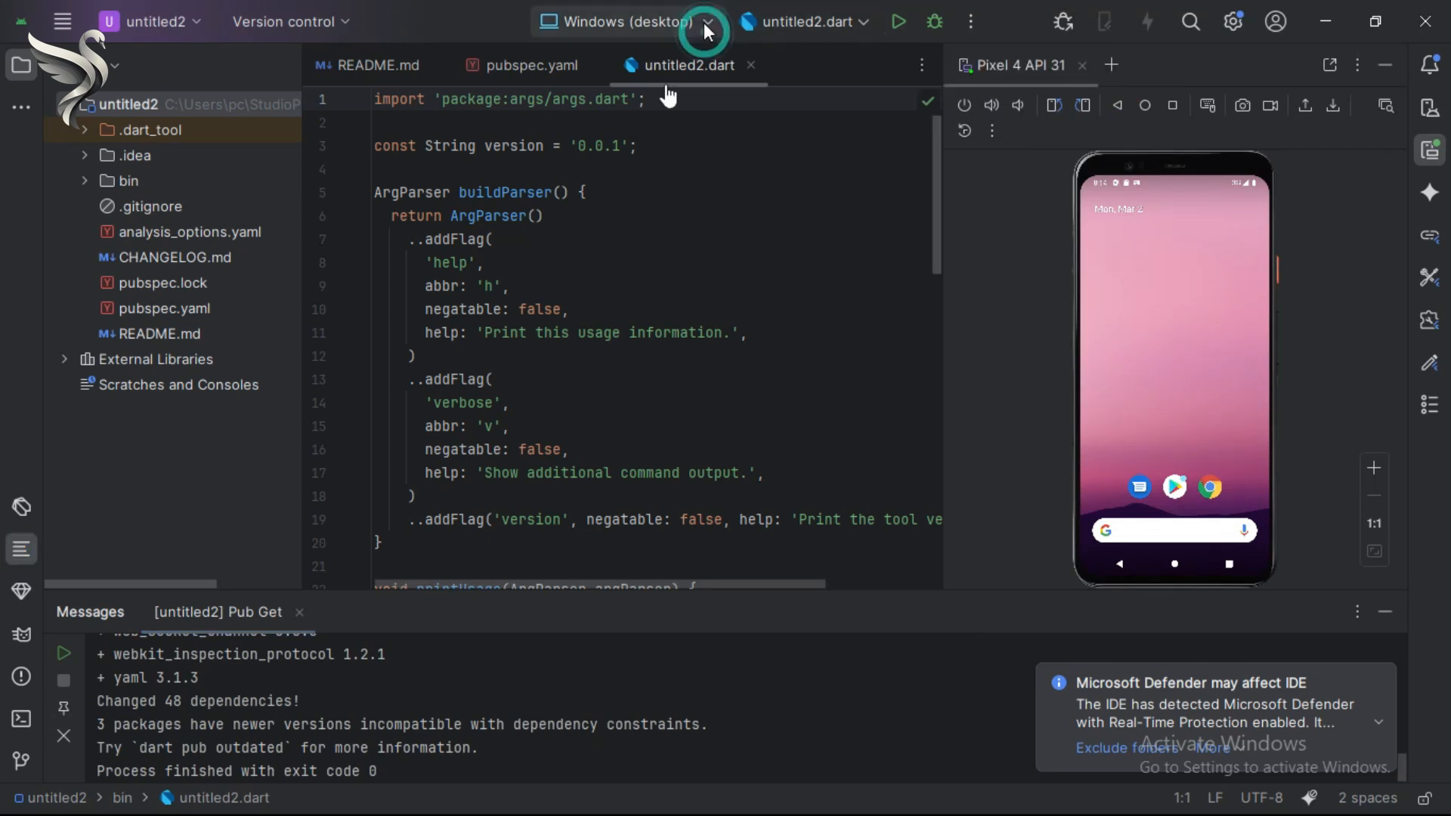
pyautogui.click(635, 105)
pyautogui.click(904, 28)
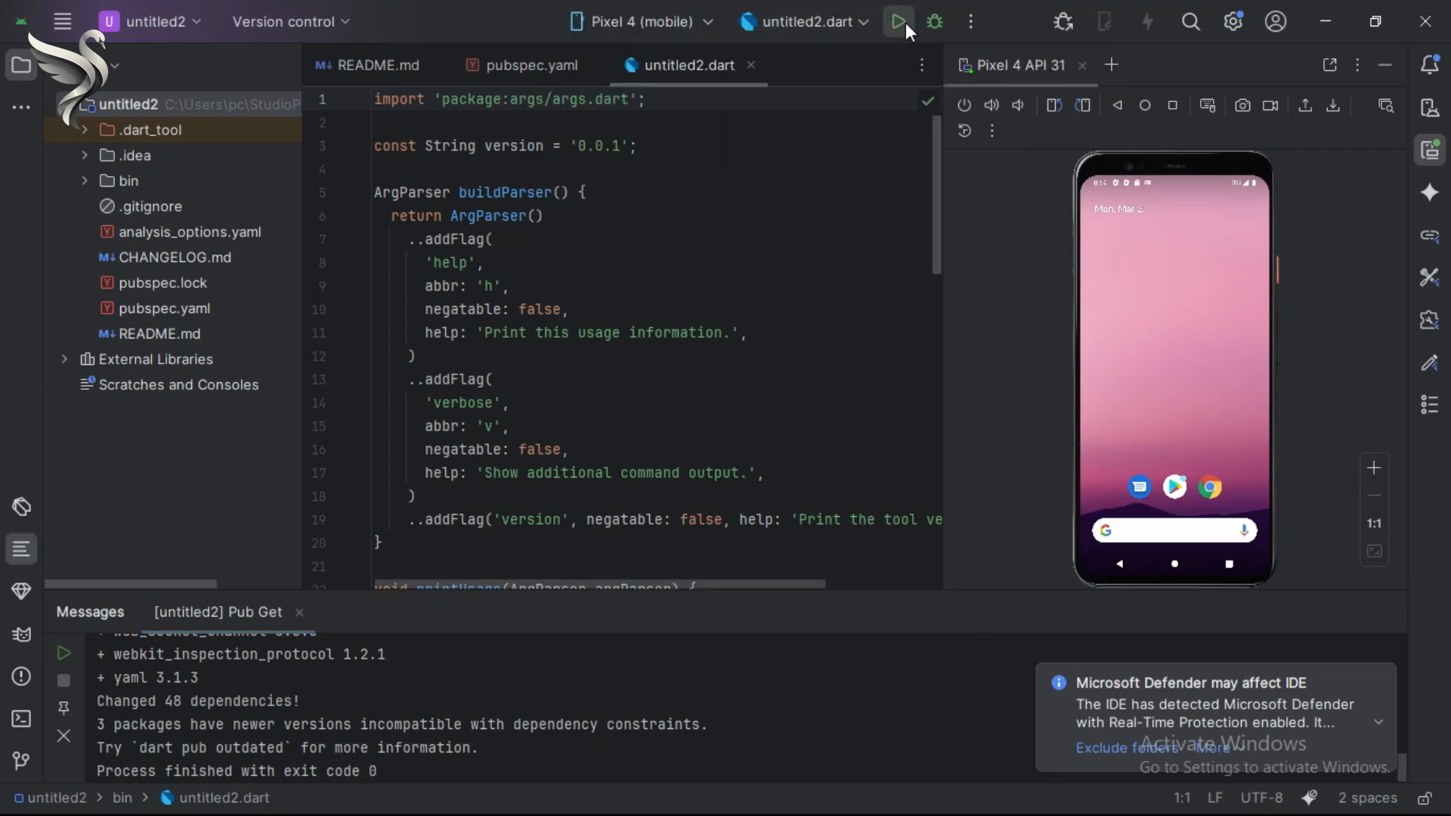